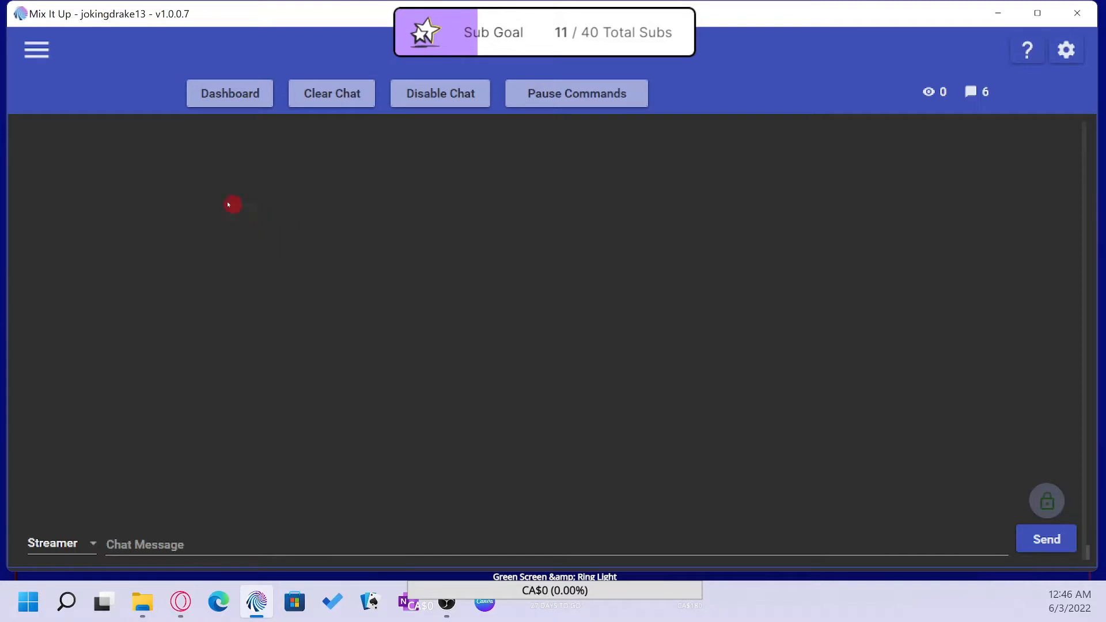
Step: Create a new custom chat command and name it "DBD Deaths"
{"action": "left_click", "coordinate": [37, 51]}
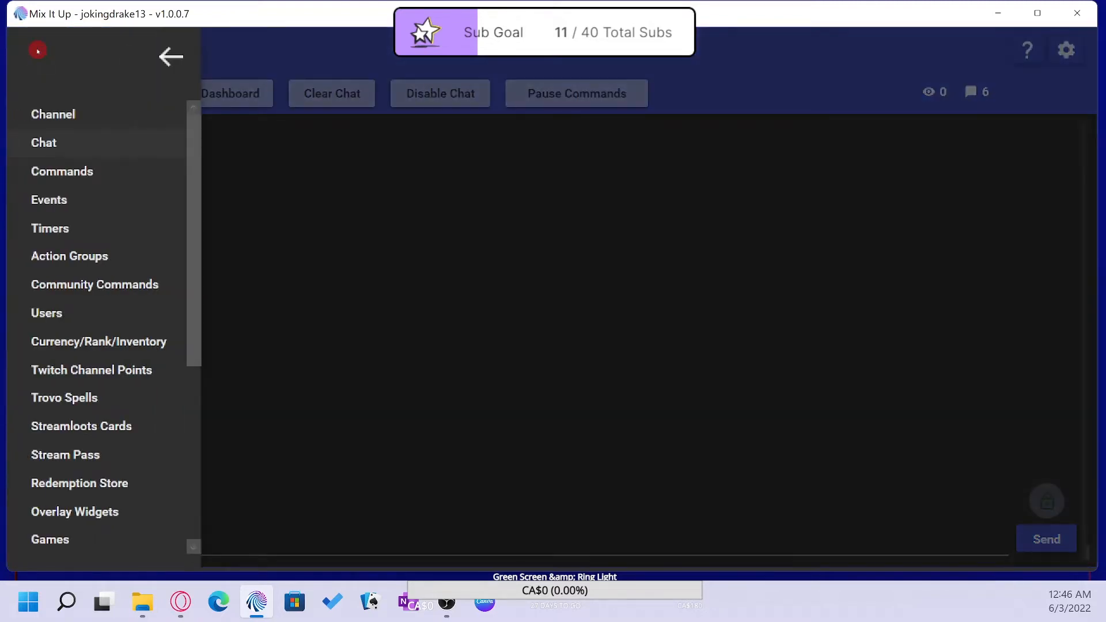
{"action": "left_click", "coordinate": [78, 171]}
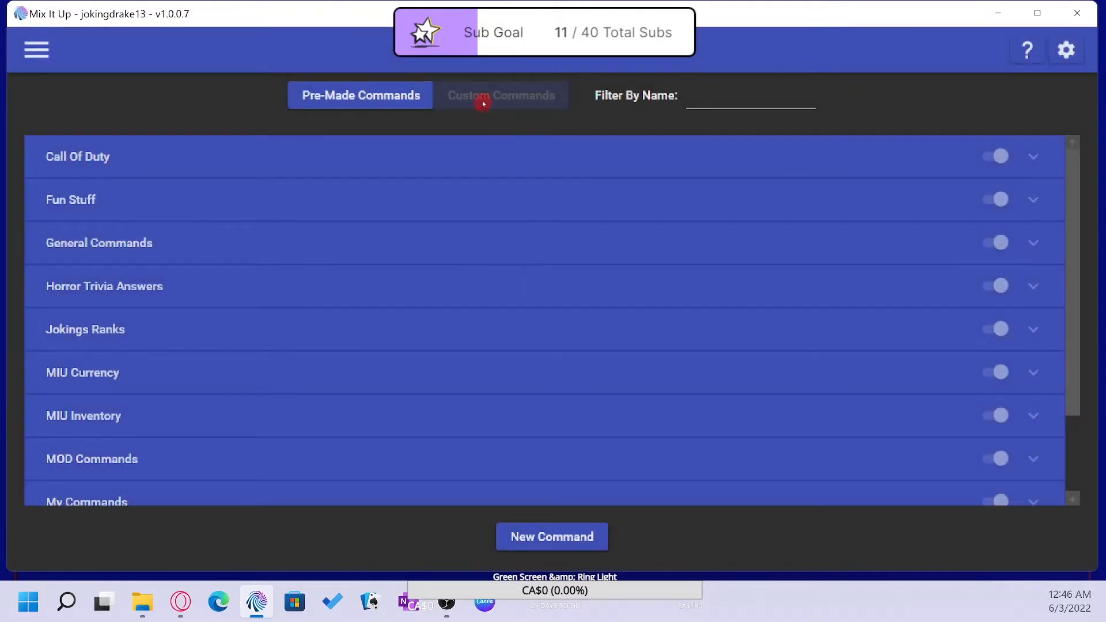
{"action": "left_click", "coordinate": [553, 537]}
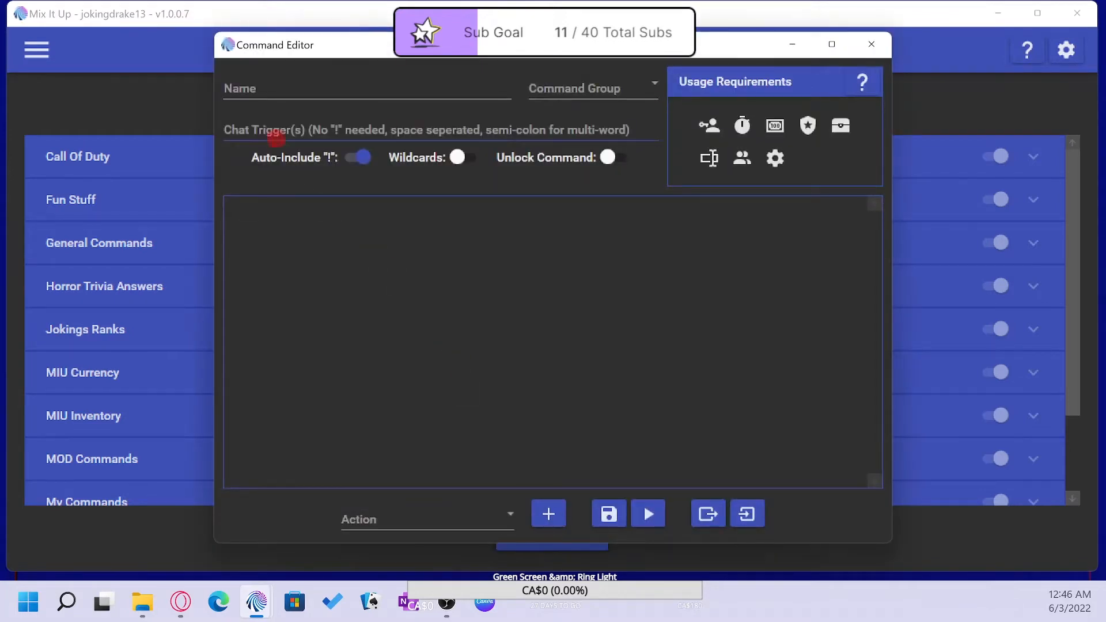
{"action": "left_click", "coordinate": [257, 90]}
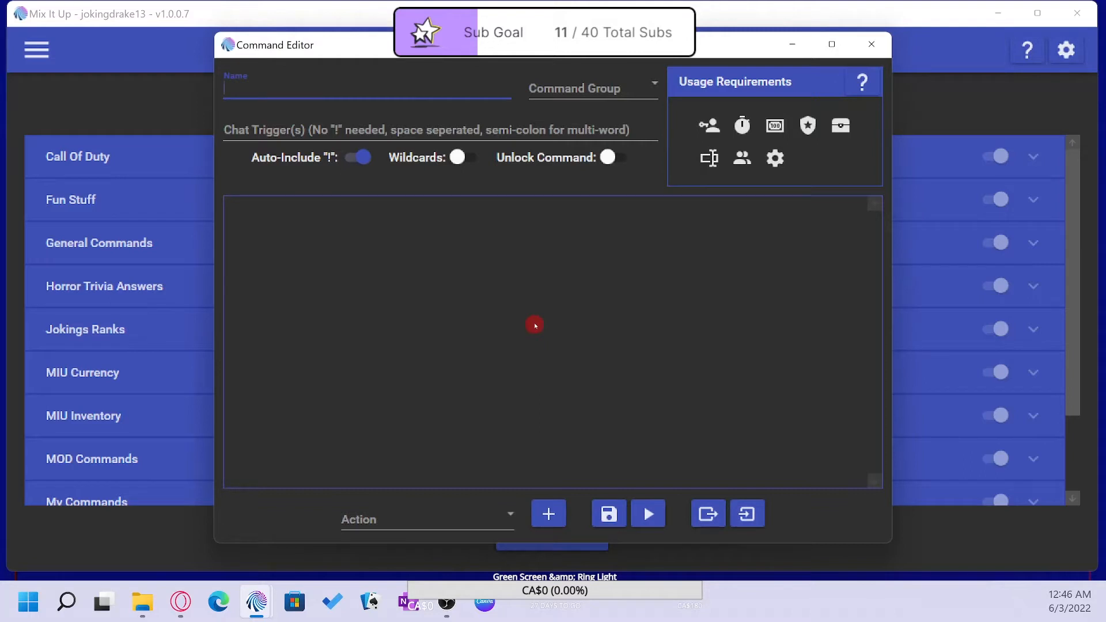
{"action": "type", "text": "DBD Deaths"}
Step: Assign the command to a new command group "DBD" and set its chat trigger to "deaths"
{"action": "left_click", "coordinate": [592, 85]}
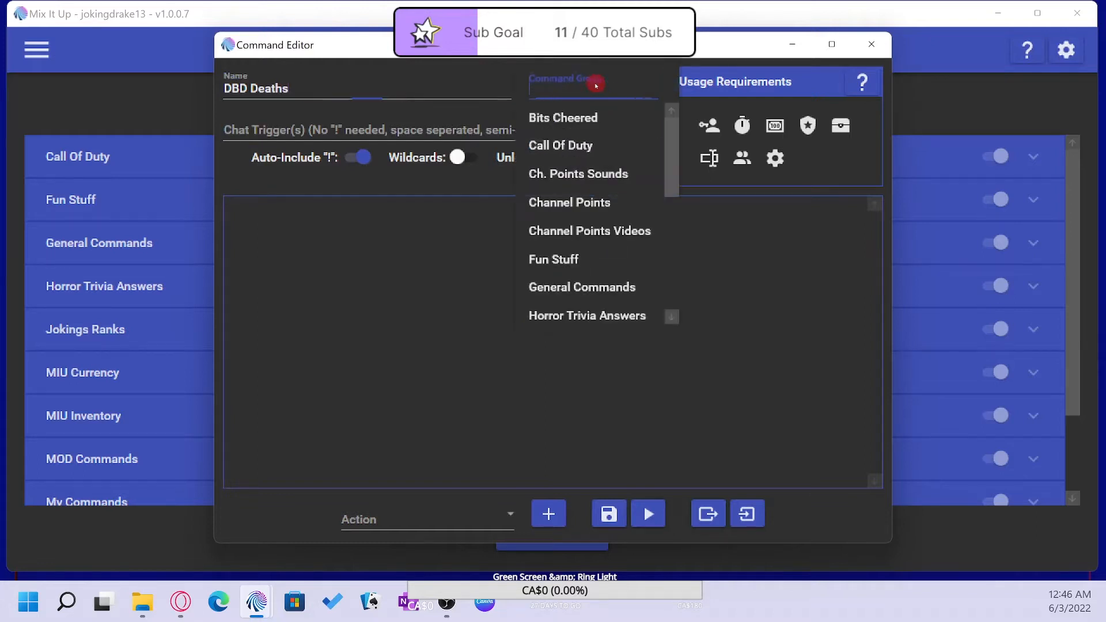
{"action": "type", "text": "DBD"}
{"action": "left_click", "coordinate": [495, 221]}
{"action": "left_click", "coordinate": [271, 136]}
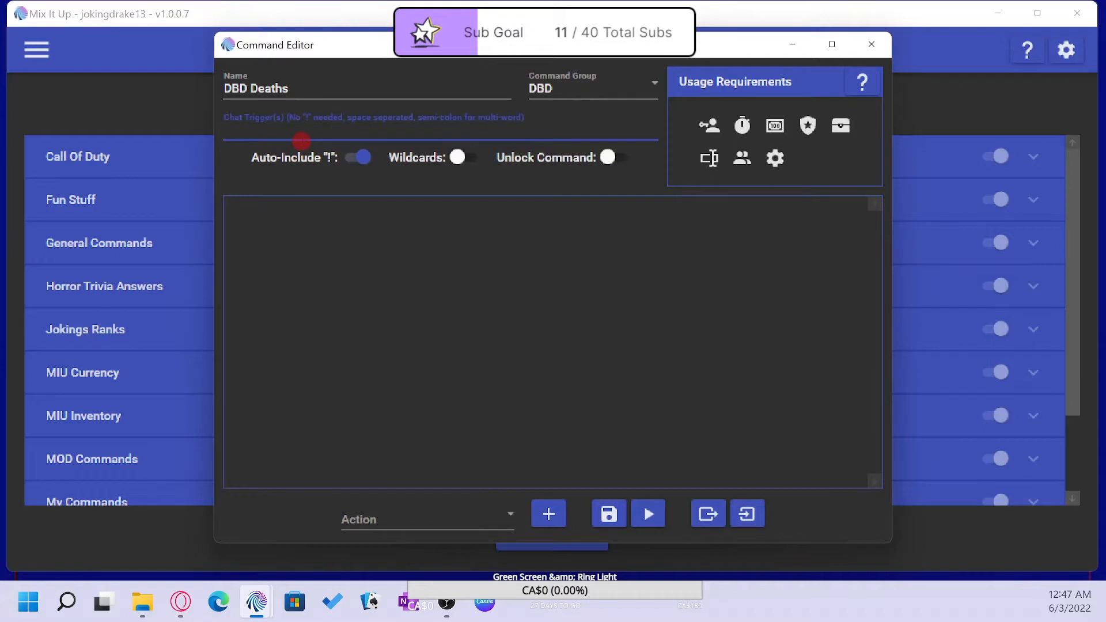
{"action": "type", "text": "deaths"}
Step: Add a Counter (Create & Update) action to the DBD Deaths command
{"action": "left_click", "coordinate": [492, 517]}
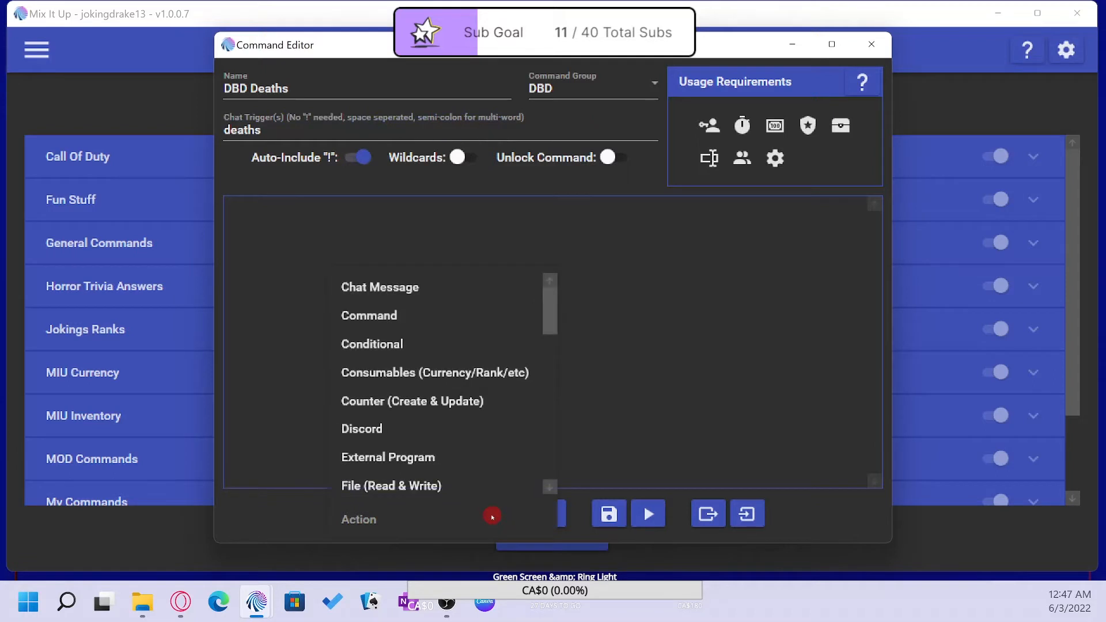
{"action": "scroll", "coordinate": [472, 403], "scroll_direction": "down", "scroll_amount": 3}
{"action": "scroll", "coordinate": [468, 357], "scroll_direction": "up", "scroll_amount": 3}
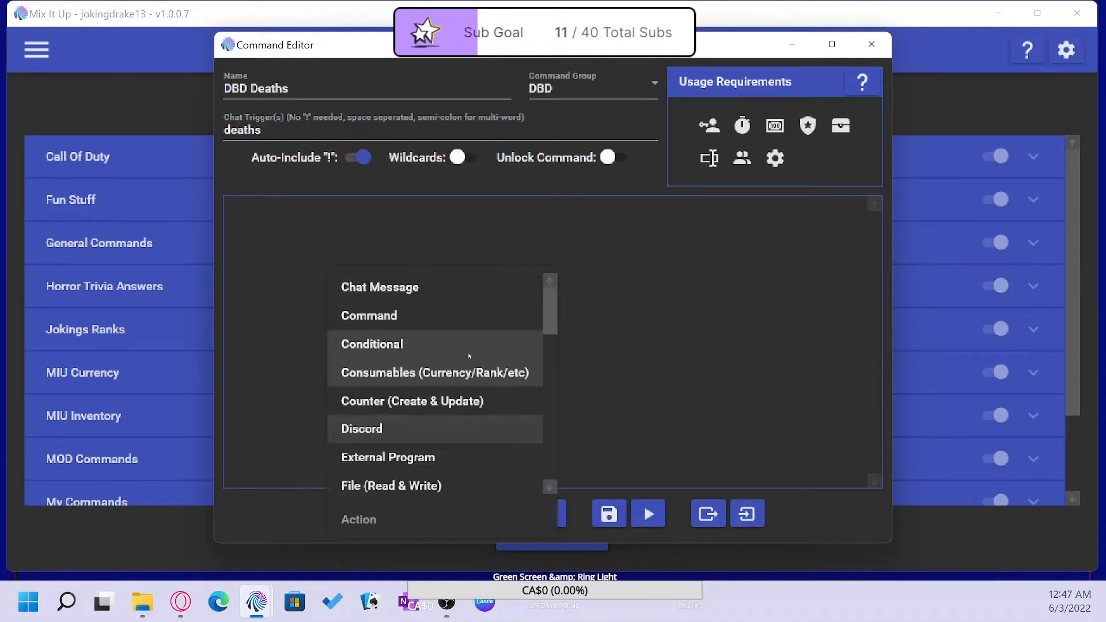
{"action": "left_click", "coordinate": [439, 401]}
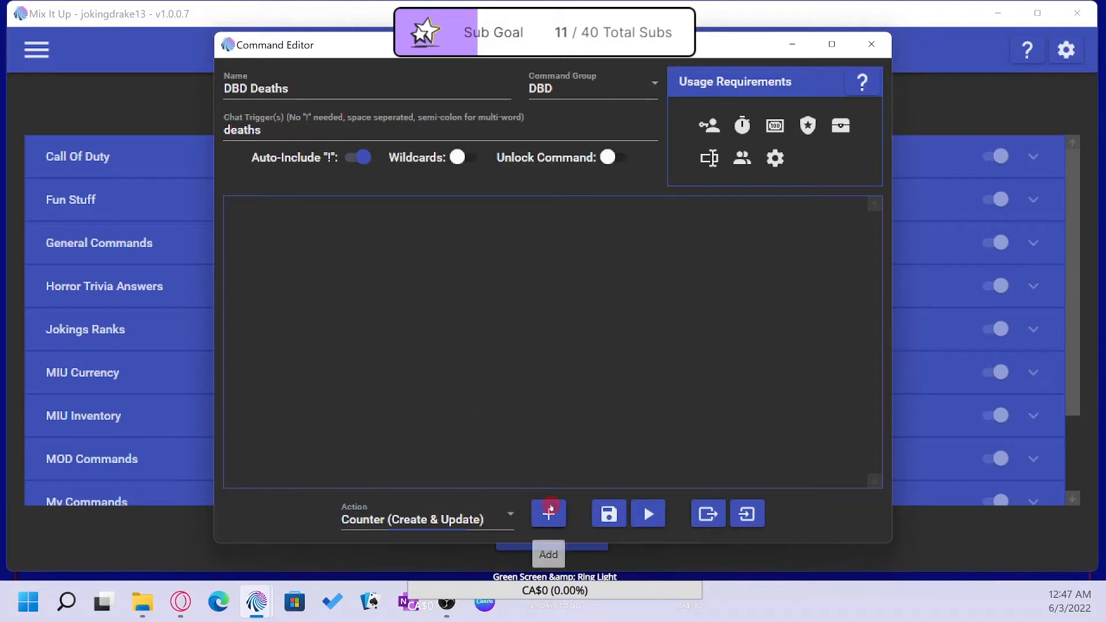
{"action": "left_click", "coordinate": [549, 512]}
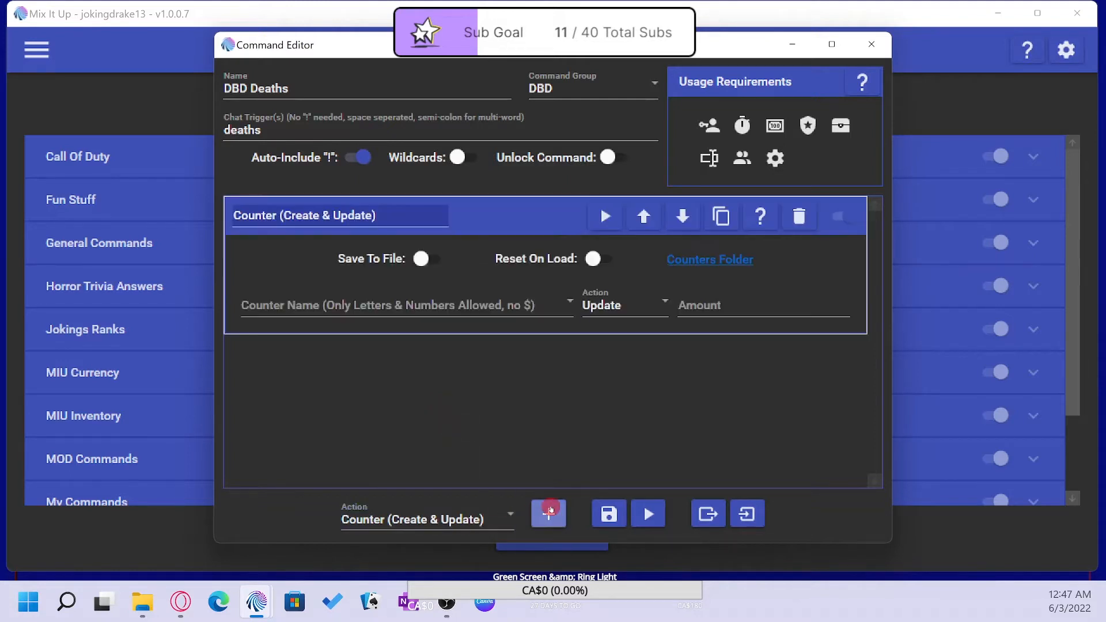
Step: Name the counter "death" and set its update amount to 1
{"action": "left_click", "coordinate": [321, 305]}
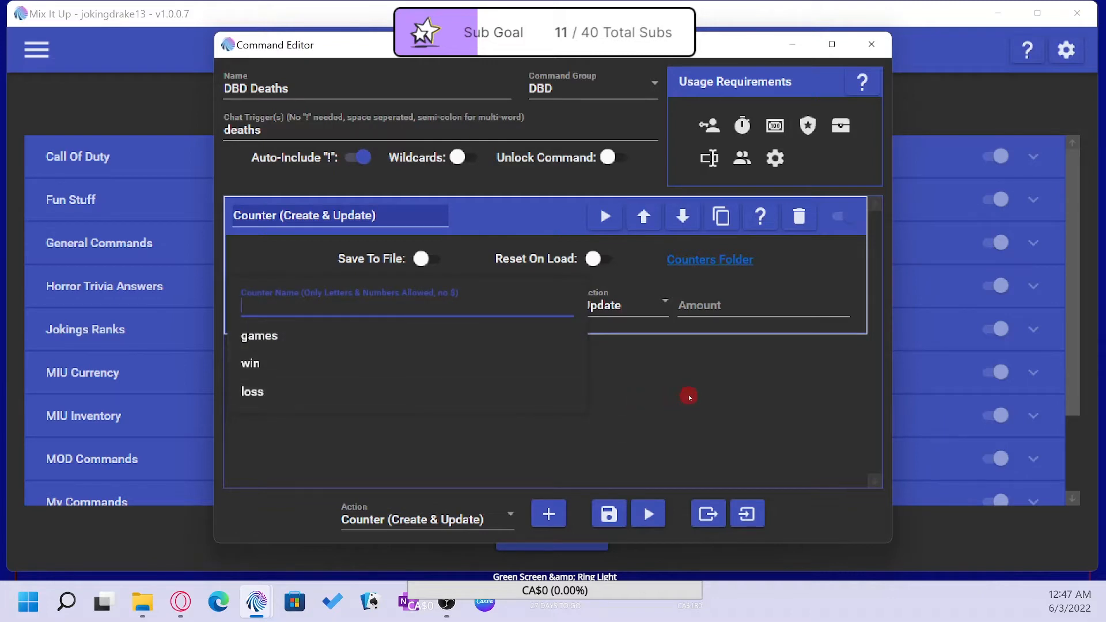
{"action": "type", "text": "death"}
{"action": "left_click", "coordinate": [688, 398]}
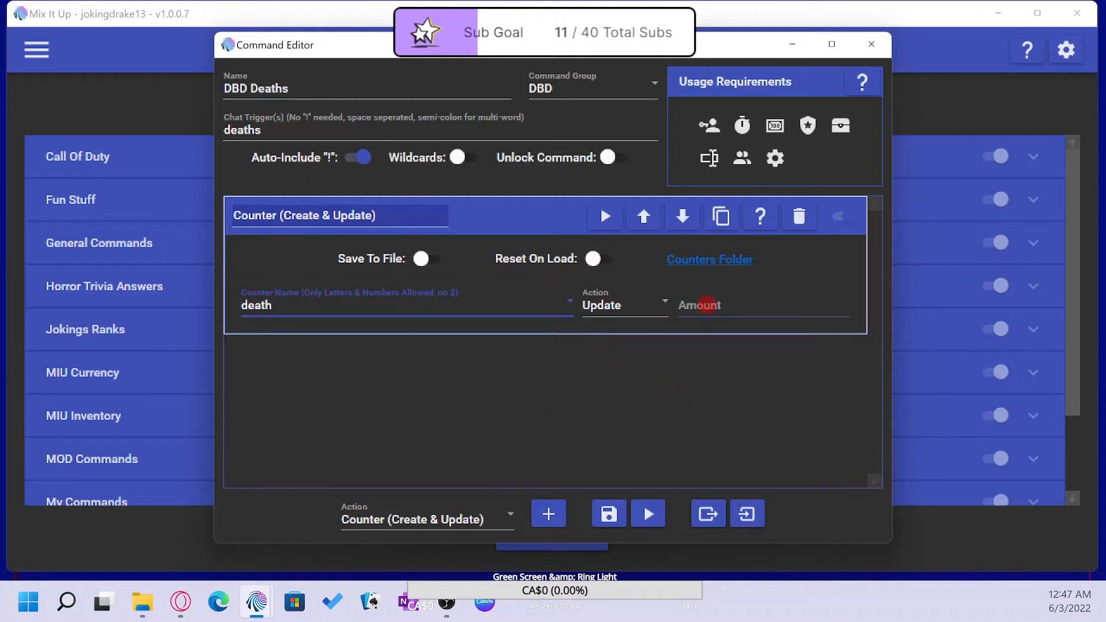
{"action": "left_click", "coordinate": [710, 306]}
{"action": "type", "text": "1"}
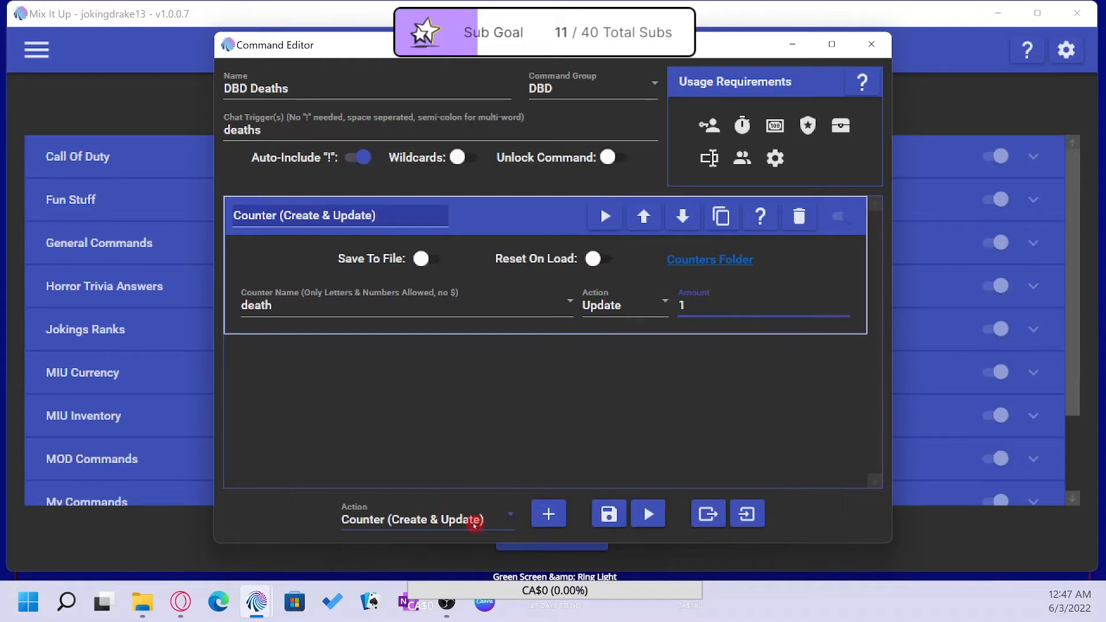
Step: Add a second counter action named "dbdgame" with an update amount of 1
{"action": "left_click", "coordinate": [548, 514]}
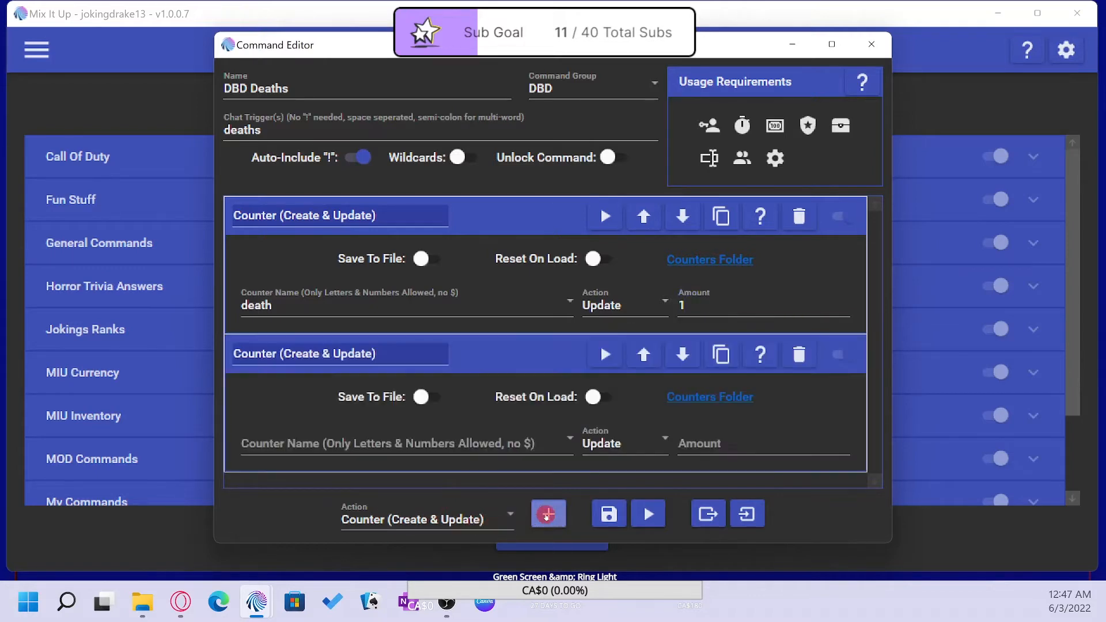
{"action": "left_click", "coordinate": [395, 448]}
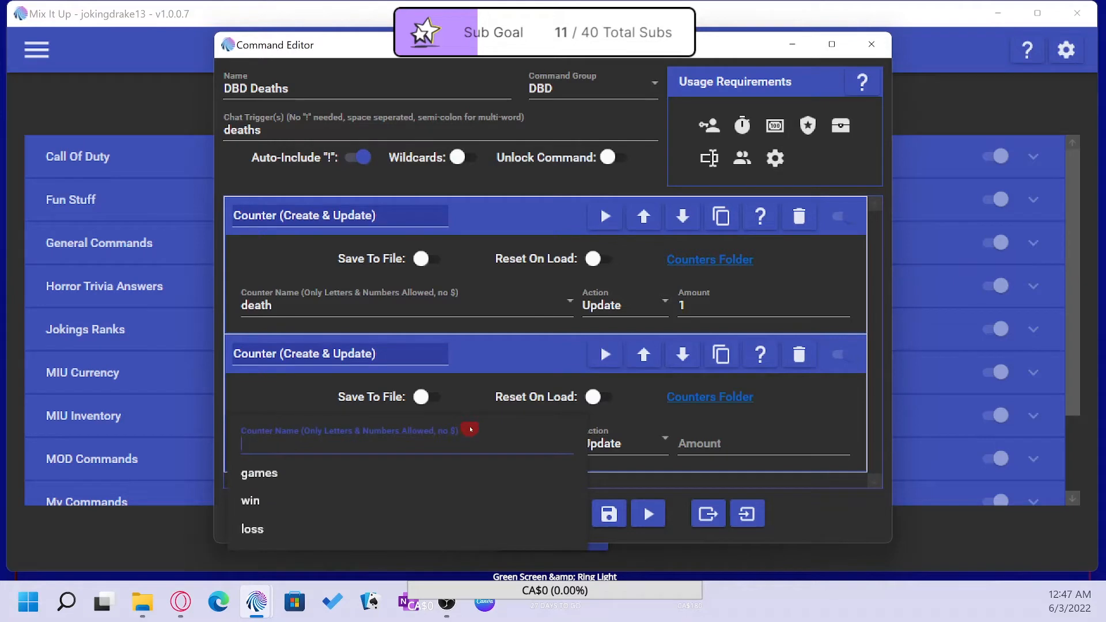
{"action": "type", "text": "dbdgame"}
{"action": "left_click", "coordinate": [700, 442]}
{"action": "type", "text": "1"}
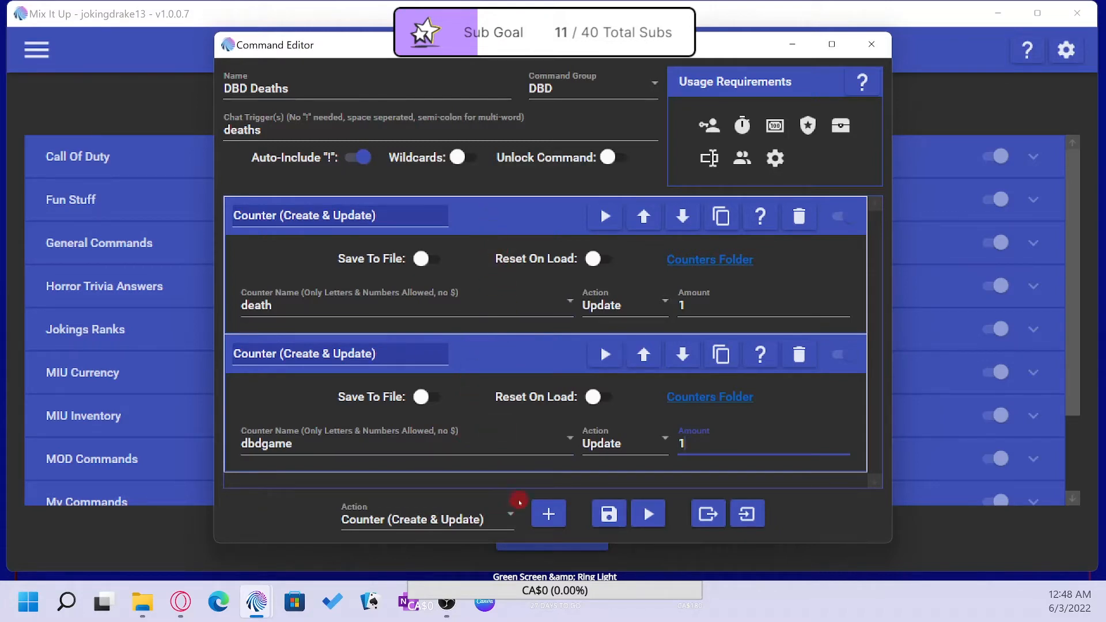
Step: Add a Chat Message action below the two counter actions
{"action": "left_click", "coordinate": [493, 514]}
{"action": "scroll", "coordinate": [447, 333], "scroll_direction": "down", "scroll_amount": 2}
{"action": "scroll", "coordinate": [447, 333], "scroll_direction": "up", "scroll_amount": 3}
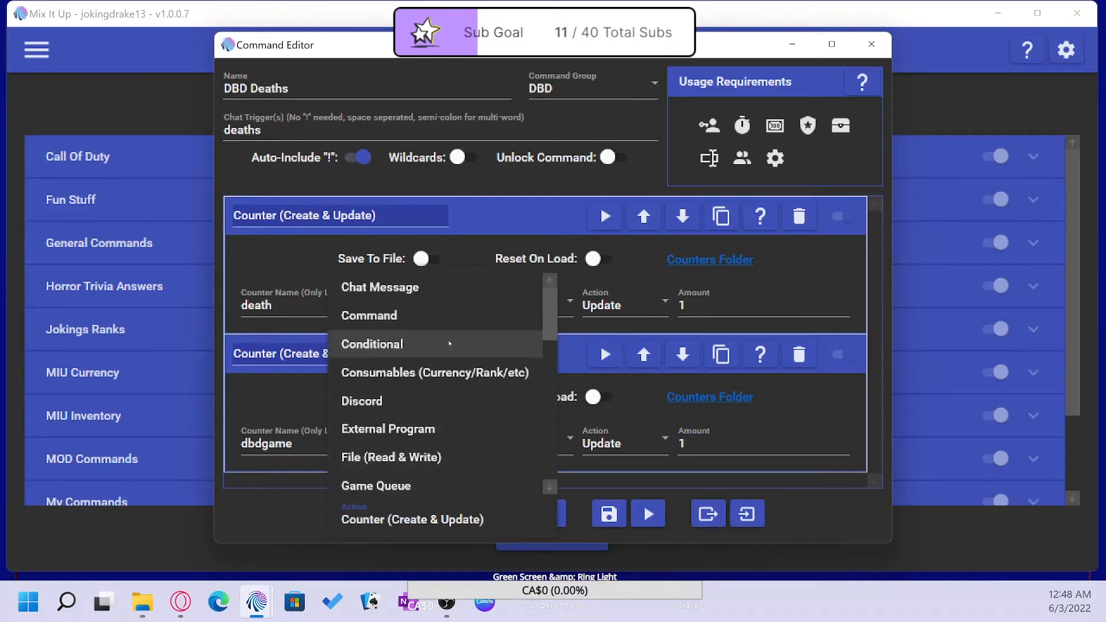
{"action": "left_click", "coordinate": [426, 288]}
{"action": "left_click", "coordinate": [545, 513]}
{"action": "left_click", "coordinate": [480, 450]}
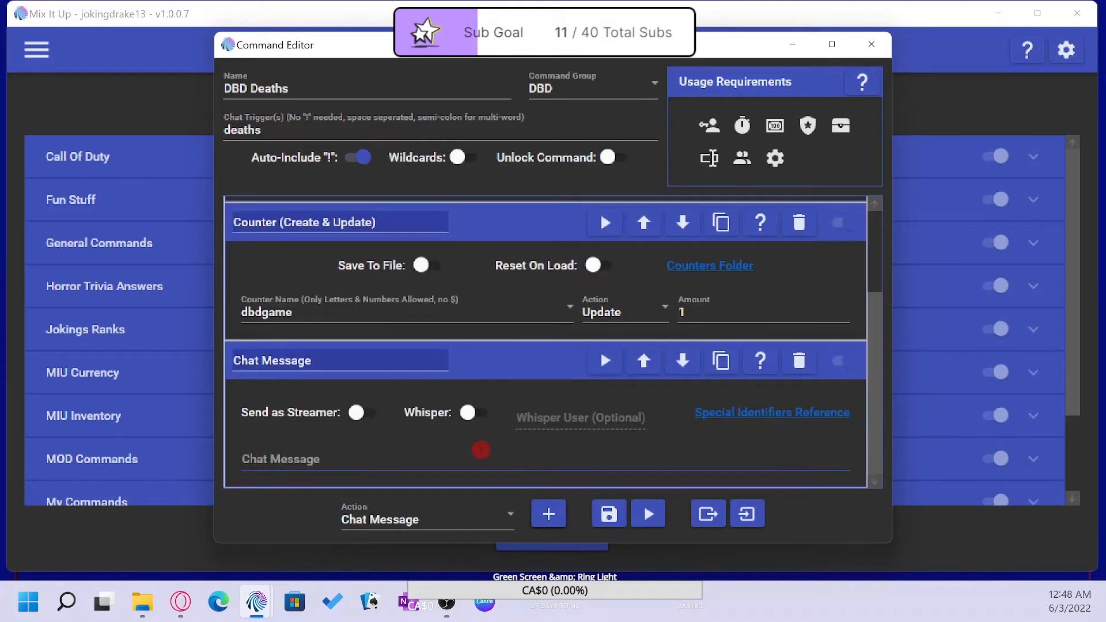
Step: Set the chat message text to "Death Count: $death" and save the command
{"action": "left_click", "coordinate": [412, 460]}
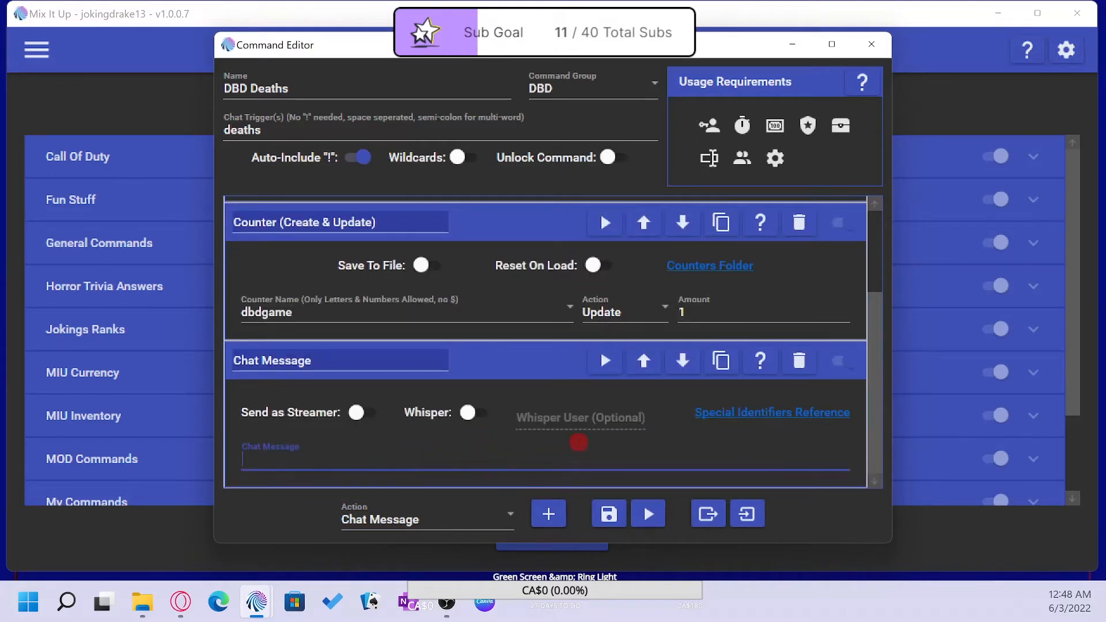
{"action": "type", "text": "Death Count:"}
{"action": "left_click", "coordinate": [230, 141]}
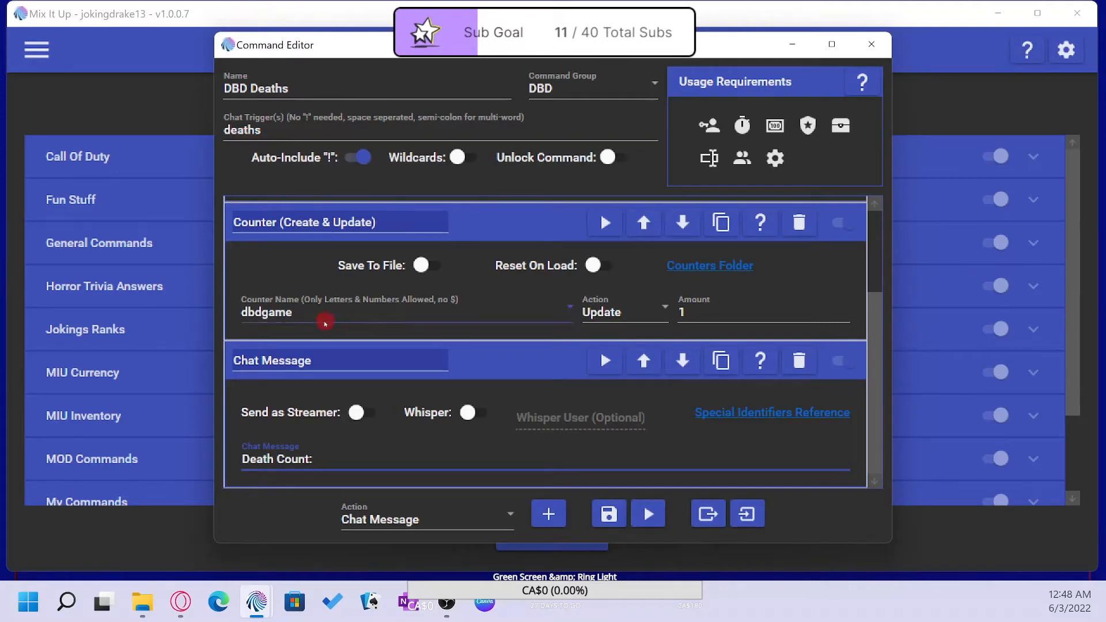
{"action": "scroll", "coordinate": [382, 213], "scroll_direction": "up", "scroll_amount": 3}
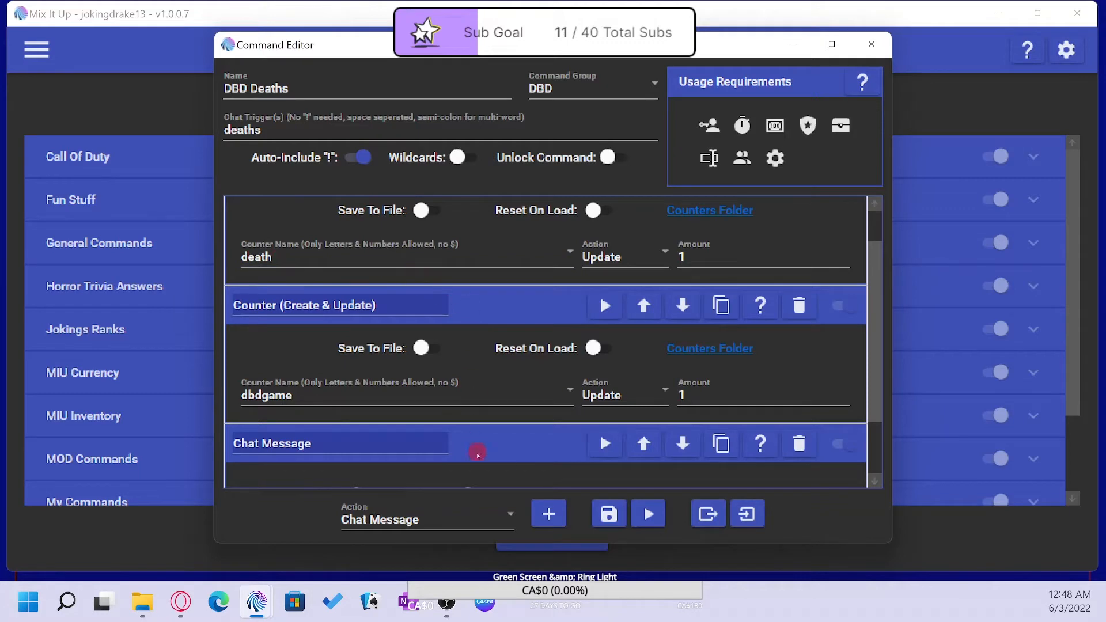
{"action": "scroll", "coordinate": [374, 375], "scroll_direction": "down", "scroll_amount": 3}
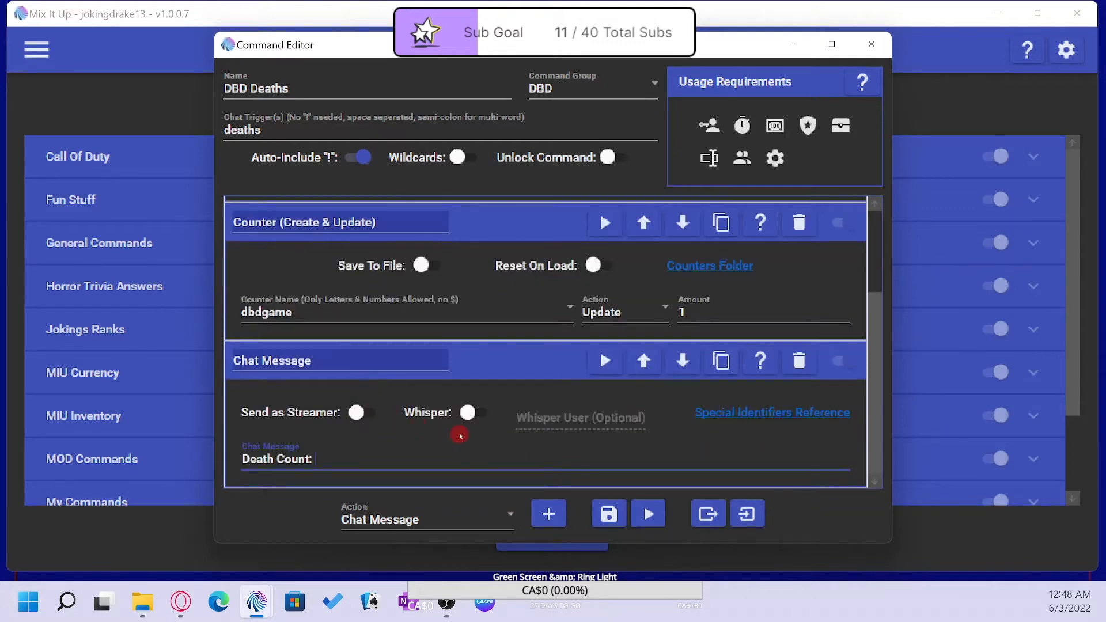
{"action": "type", "text": "$"}
{"action": "scroll", "coordinate": [382, 278], "scroll_direction": "up", "scroll_amount": 5}
{"action": "left_click", "coordinate": [249, 298]}
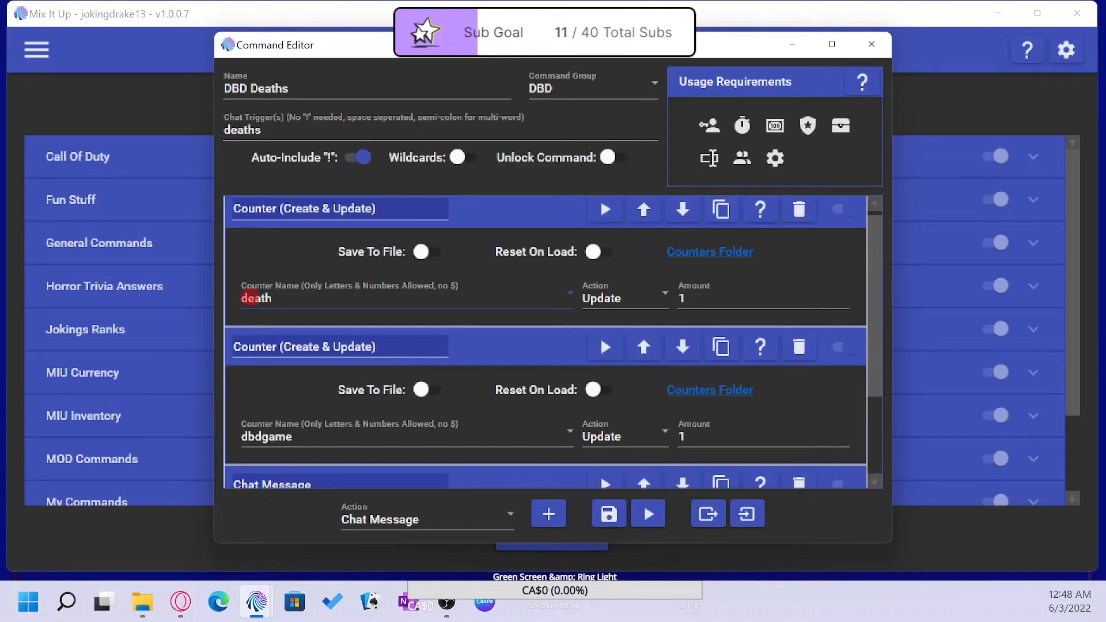
{"action": "scroll", "coordinate": [395, 338], "scroll_direction": "down", "scroll_amount": 5}
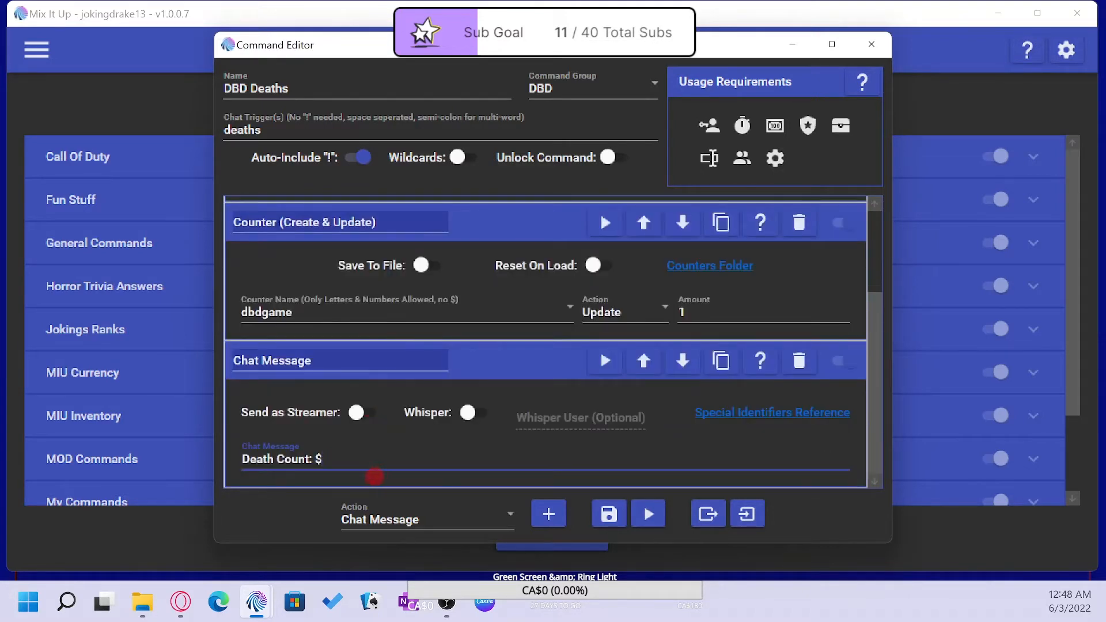
{"action": "type", "text": "death"}
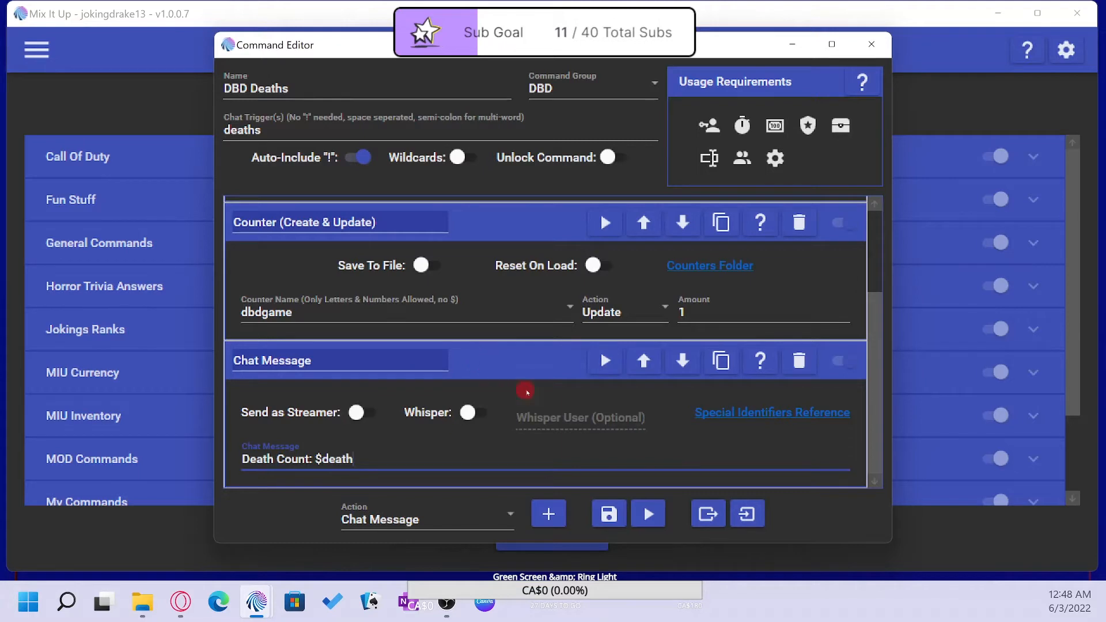
{"action": "left_click", "coordinate": [607, 513]}
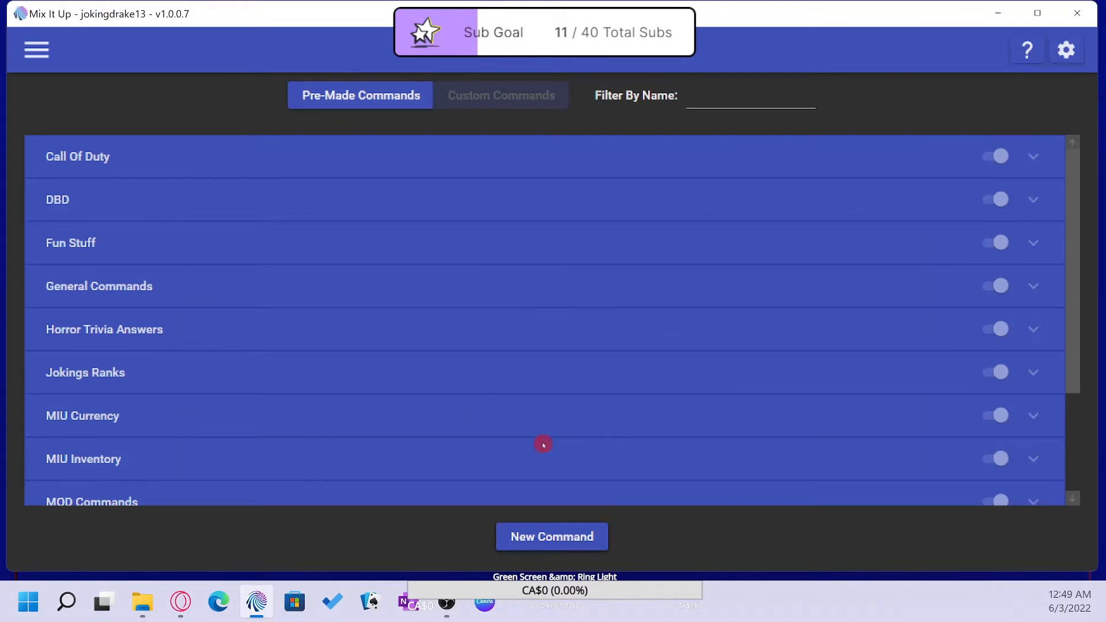
Step: Create another custom command named "DBD Survive" in the DBD group with the chat trigger "survive"
{"action": "left_click", "coordinate": [548, 536]}
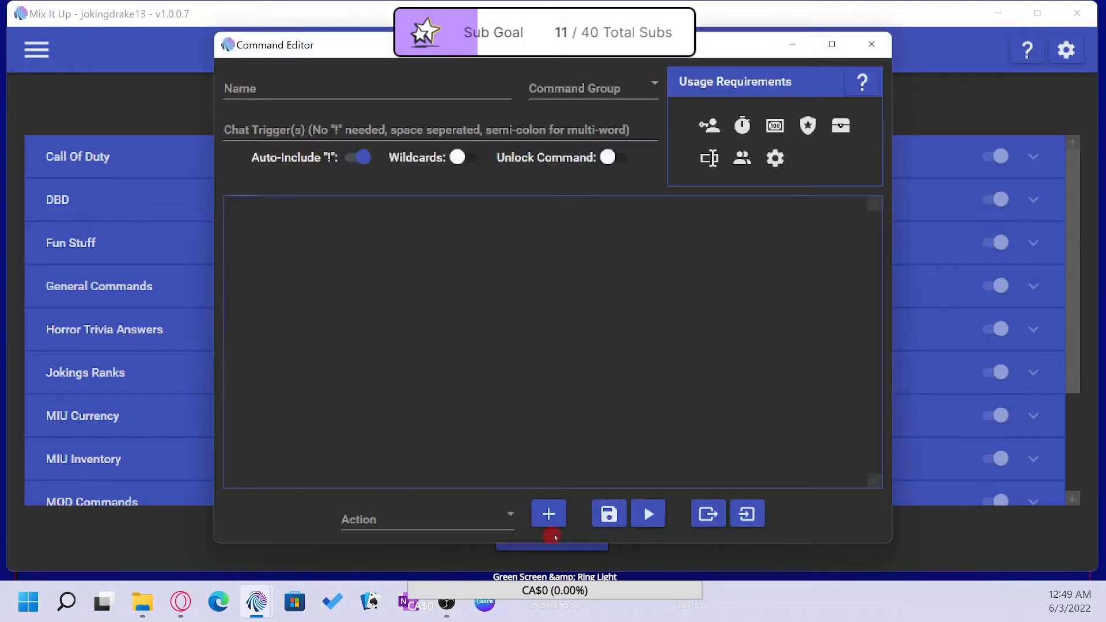
{"action": "left_click", "coordinate": [273, 92]}
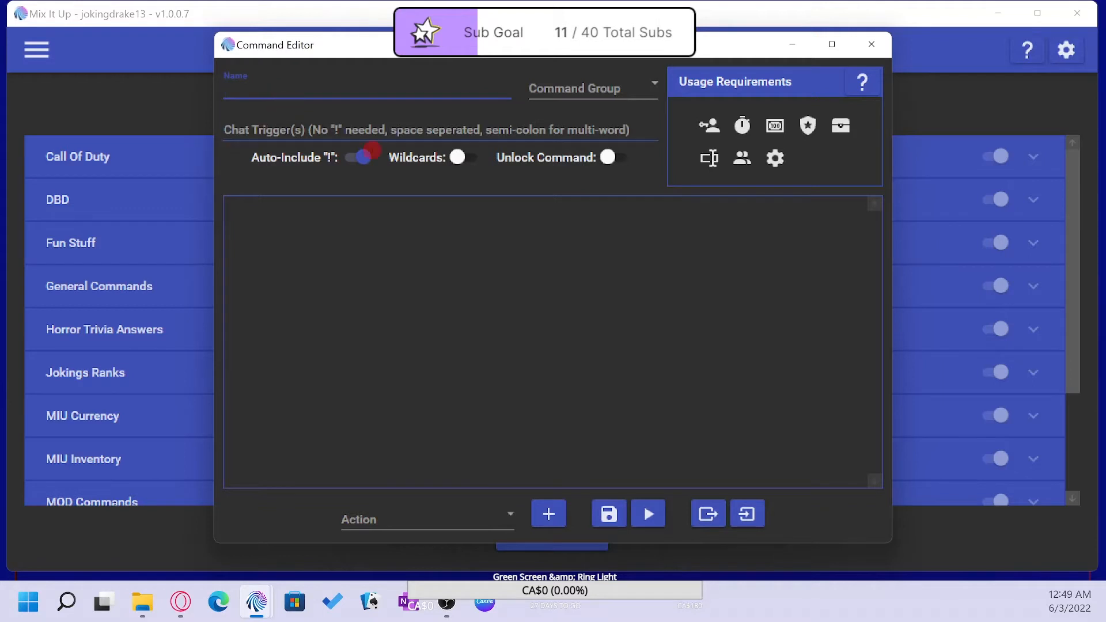
{"action": "type", "text": "DBD Survive"}
{"action": "left_click", "coordinate": [574, 94]}
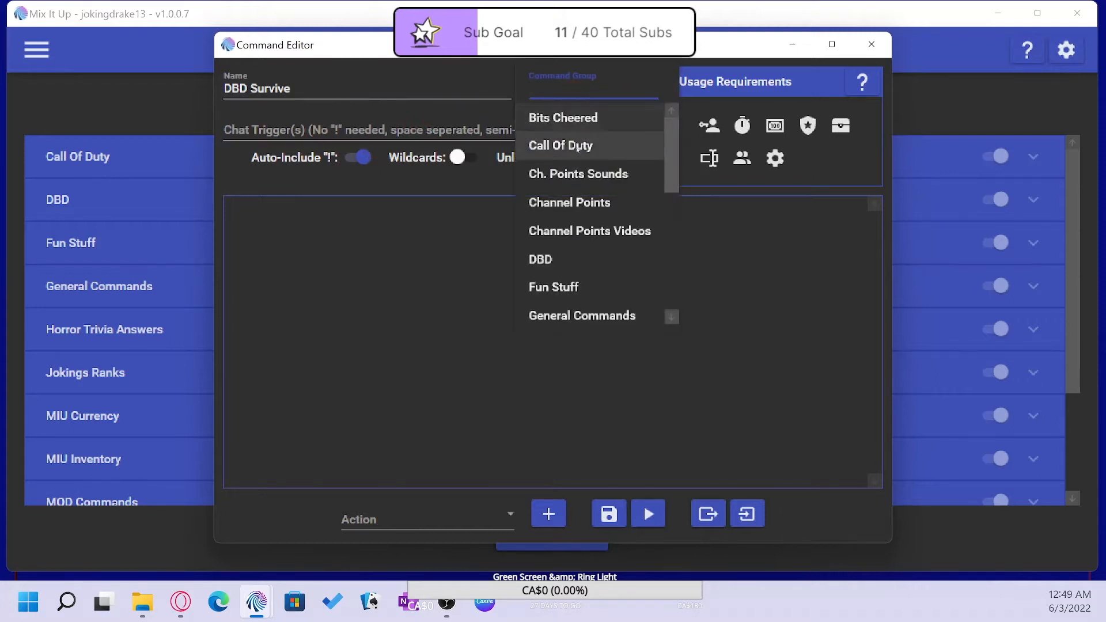
{"action": "left_click", "coordinate": [568, 259]}
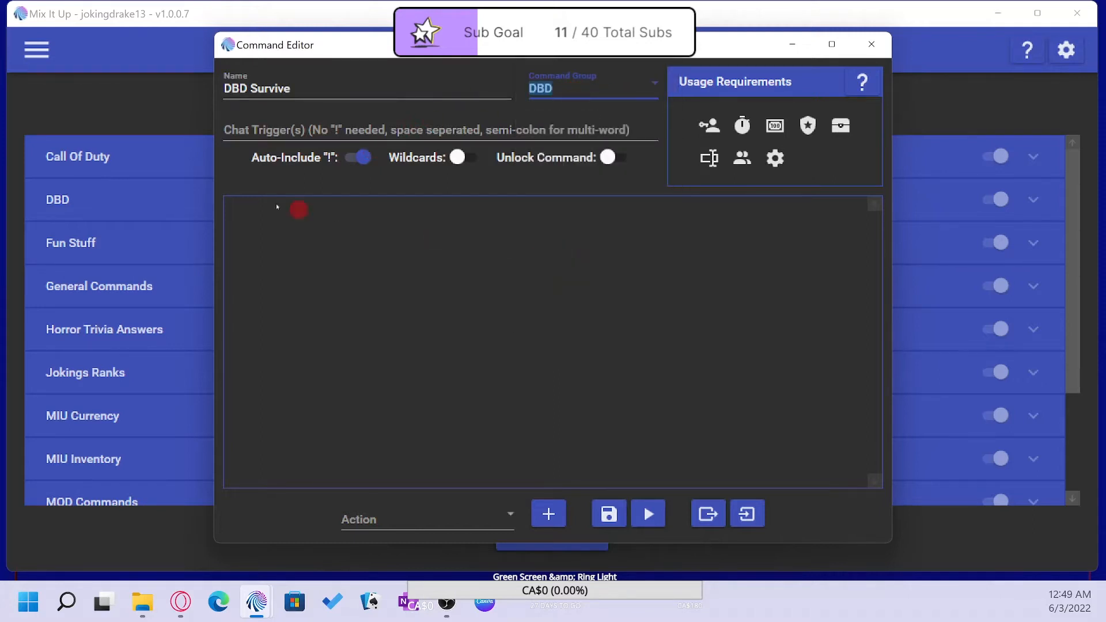
{"action": "left_click", "coordinate": [254, 122]}
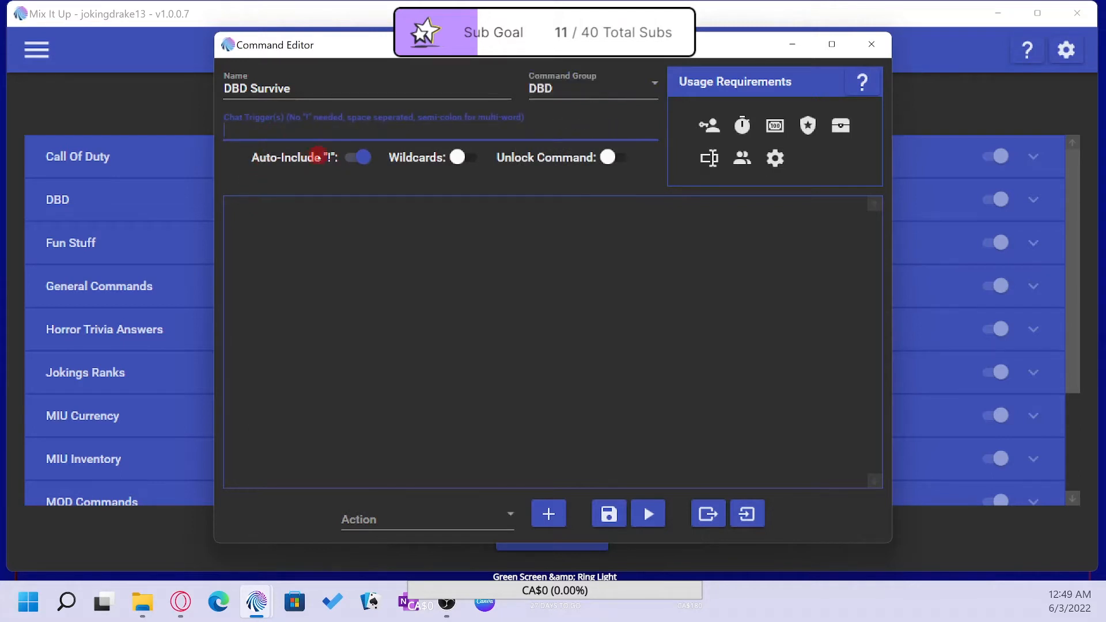
{"action": "type", "text": "survive"}
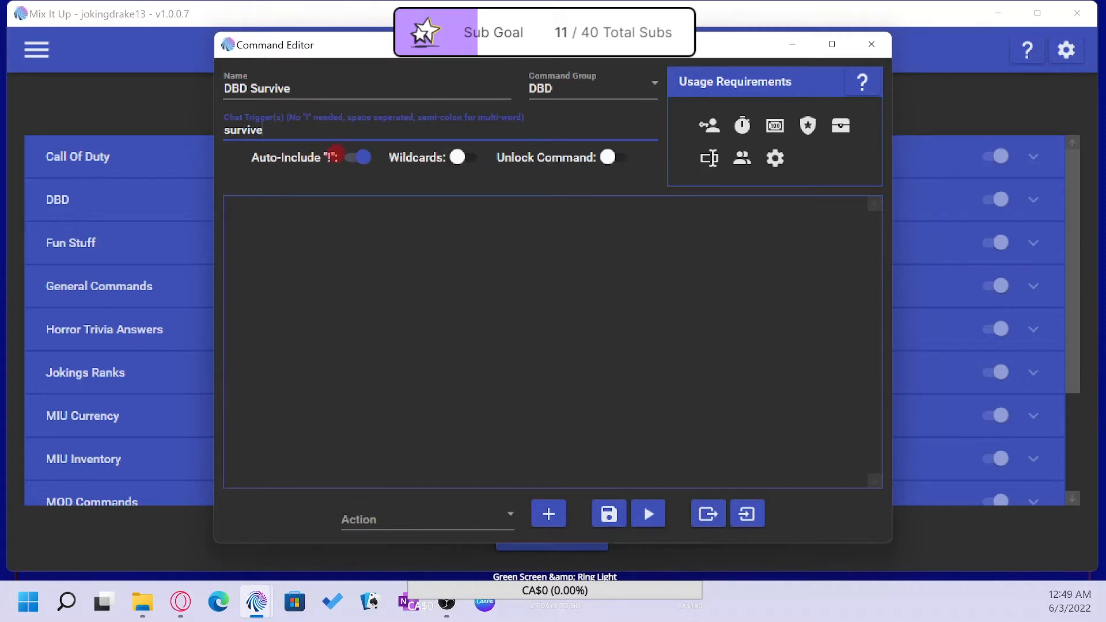
{"action": "left_click", "coordinate": [501, 516]}
{"action": "scroll", "coordinate": [436, 389], "scroll_direction": "down", "scroll_amount": 6}
{"action": "scroll", "coordinate": [437, 389], "scroll_direction": "up", "scroll_amount": 6}
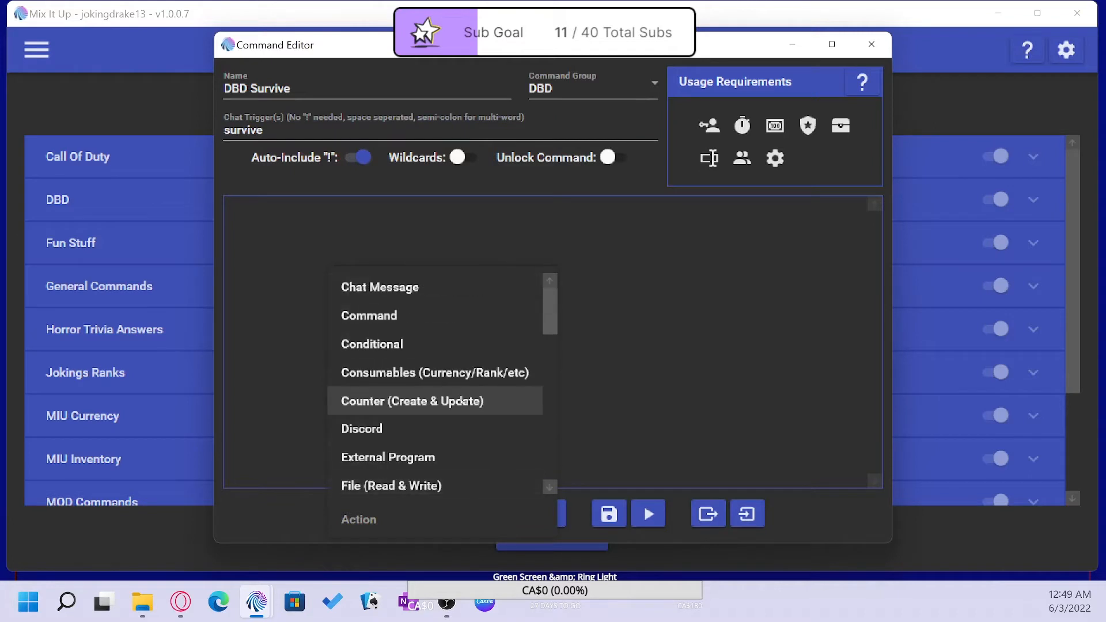
{"action": "left_click", "coordinate": [433, 321]}
Step: Add a Counter (Create & Update) action to the DBD Survive command
{"action": "left_click", "coordinate": [443, 521]}
{"action": "scroll", "coordinate": [447, 380], "scroll_direction": "down", "scroll_amount": 3}
{"action": "scroll", "coordinate": [441, 357], "scroll_direction": "up", "scroll_amount": 3}
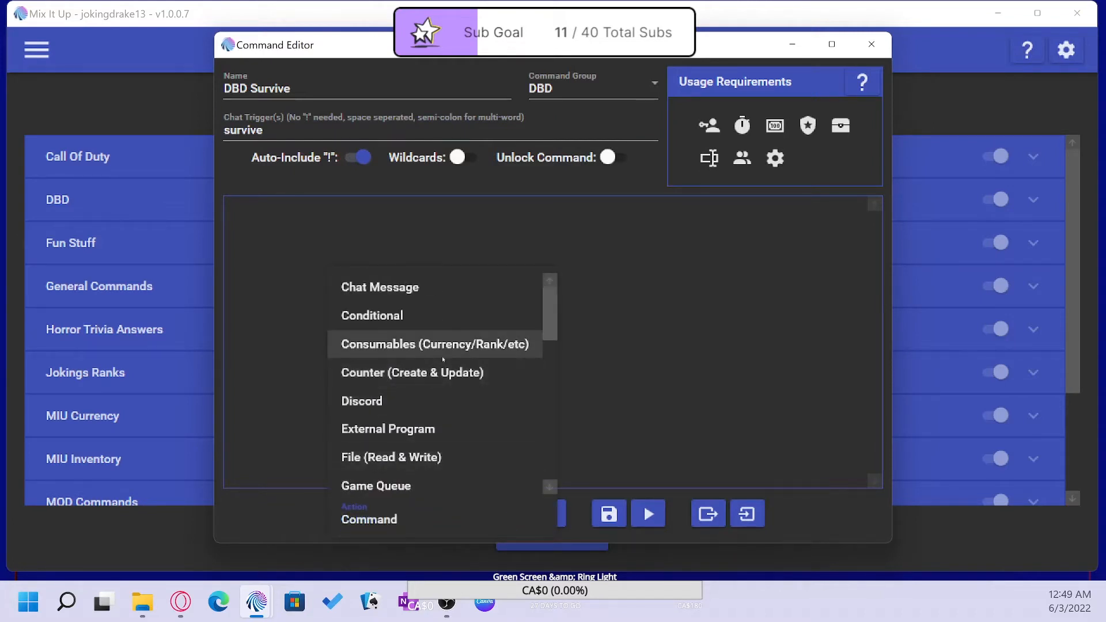
{"action": "left_click", "coordinate": [441, 372]}
{"action": "left_click", "coordinate": [547, 513]}
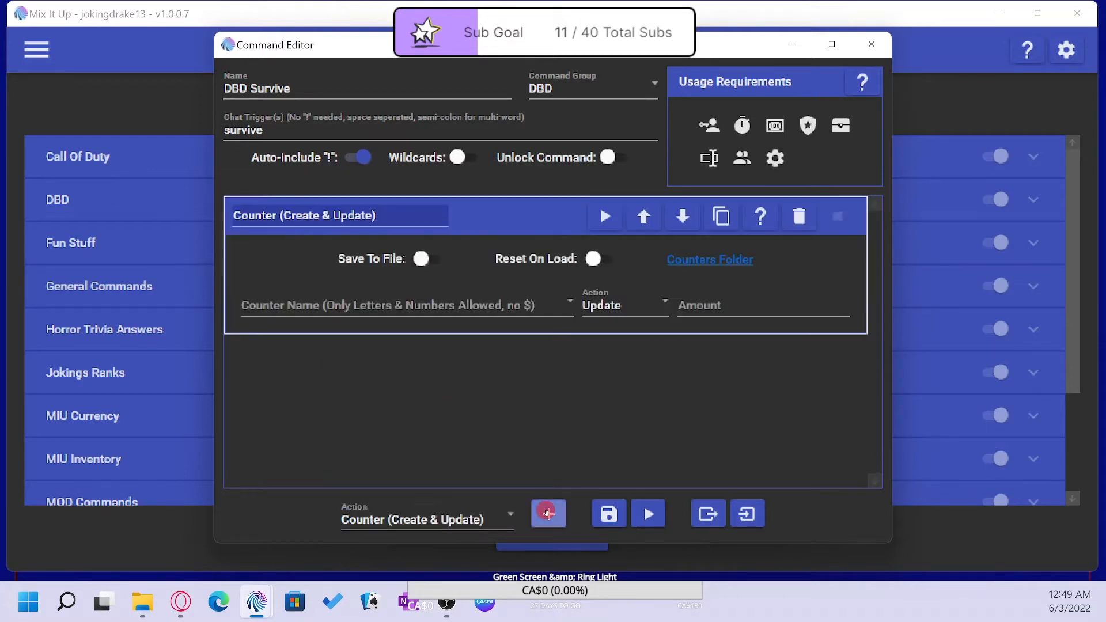
Step: Set the counter action to update a counter named "survive" by an amount of 1
{"action": "left_click", "coordinate": [284, 307]}
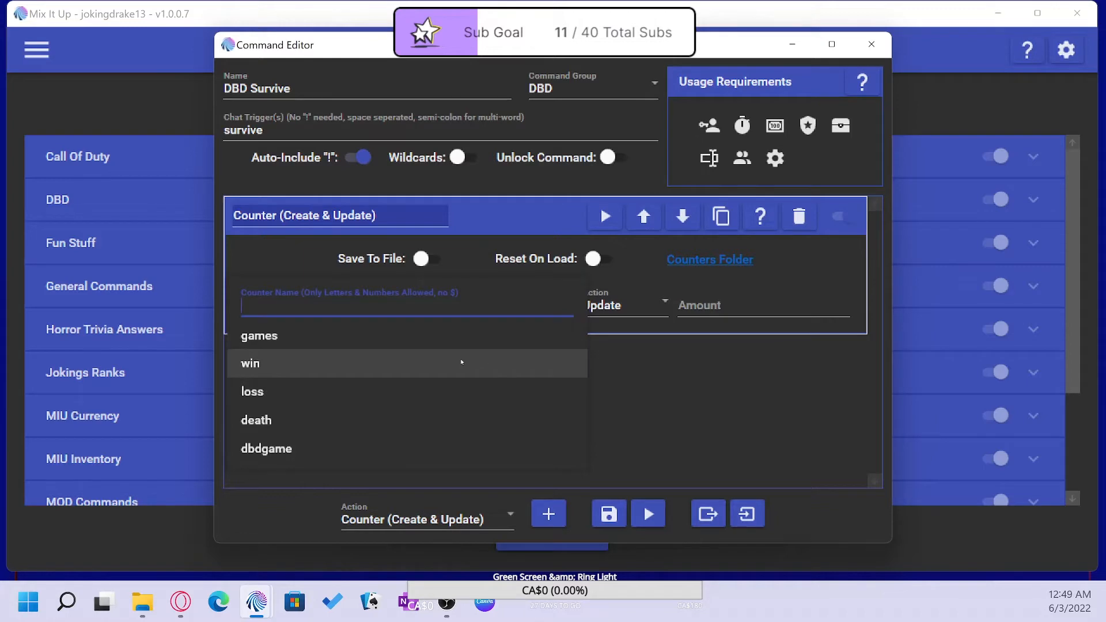
{"action": "type", "text": "survive"}
{"action": "left_click", "coordinate": [667, 306]}
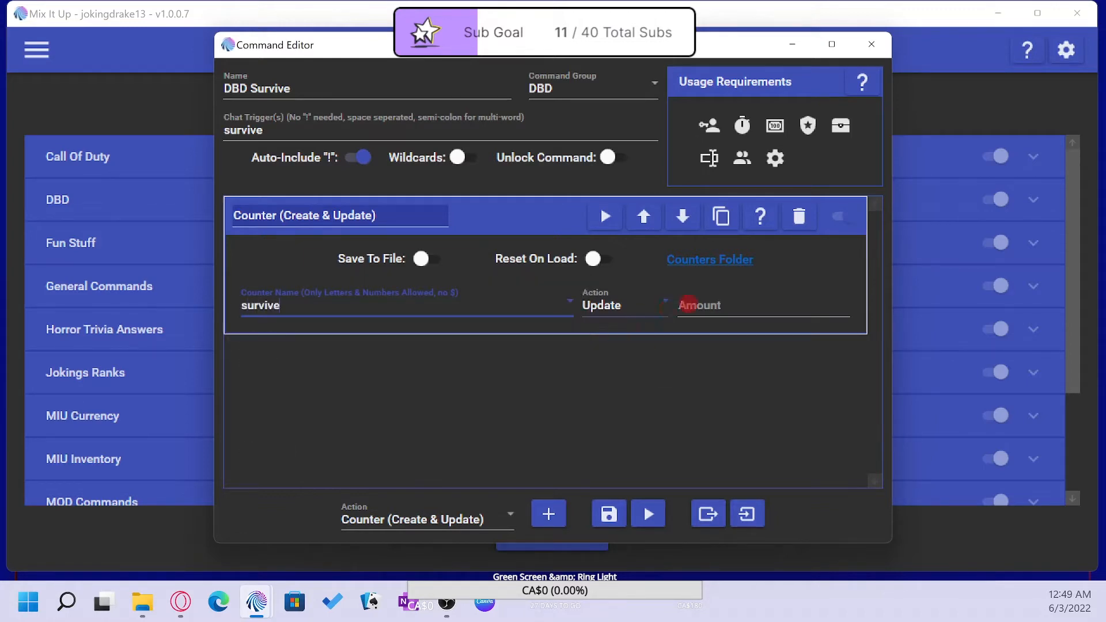
{"action": "left_click", "coordinate": [745, 315]}
{"action": "type", "text": "1"}
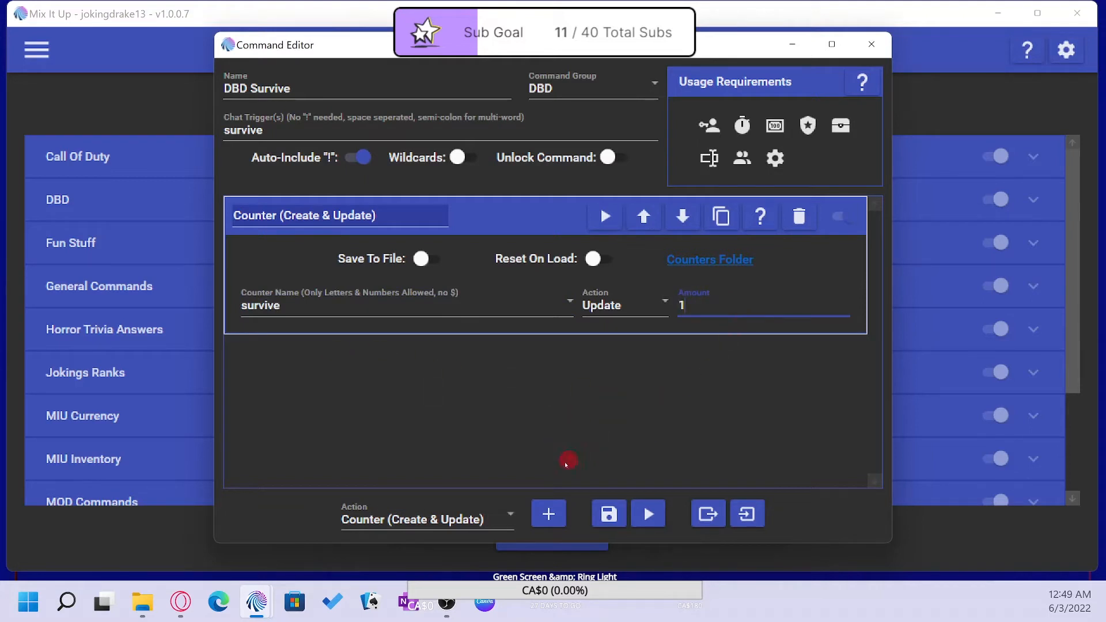
Step: Add a second Counter (Create & Update) action that updates the existing "dbdgame" counter by 1
{"action": "left_click", "coordinate": [509, 514]}
{"action": "scroll", "coordinate": [459, 449], "scroll_direction": "down", "scroll_amount": 3}
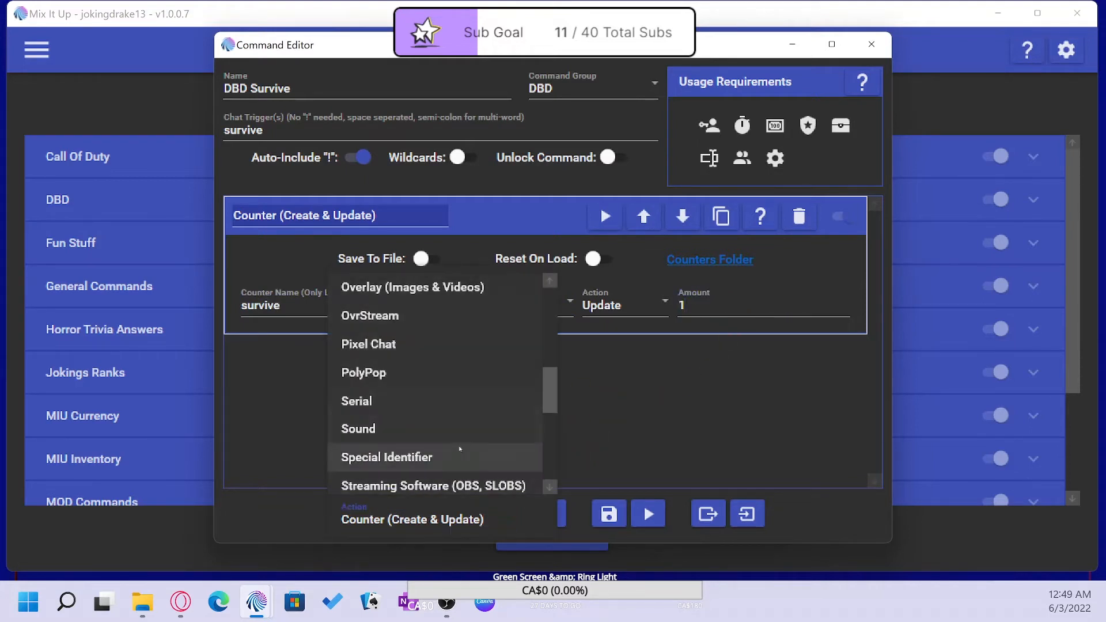
{"action": "scroll", "coordinate": [459, 448], "scroll_direction": "up", "scroll_amount": 3}
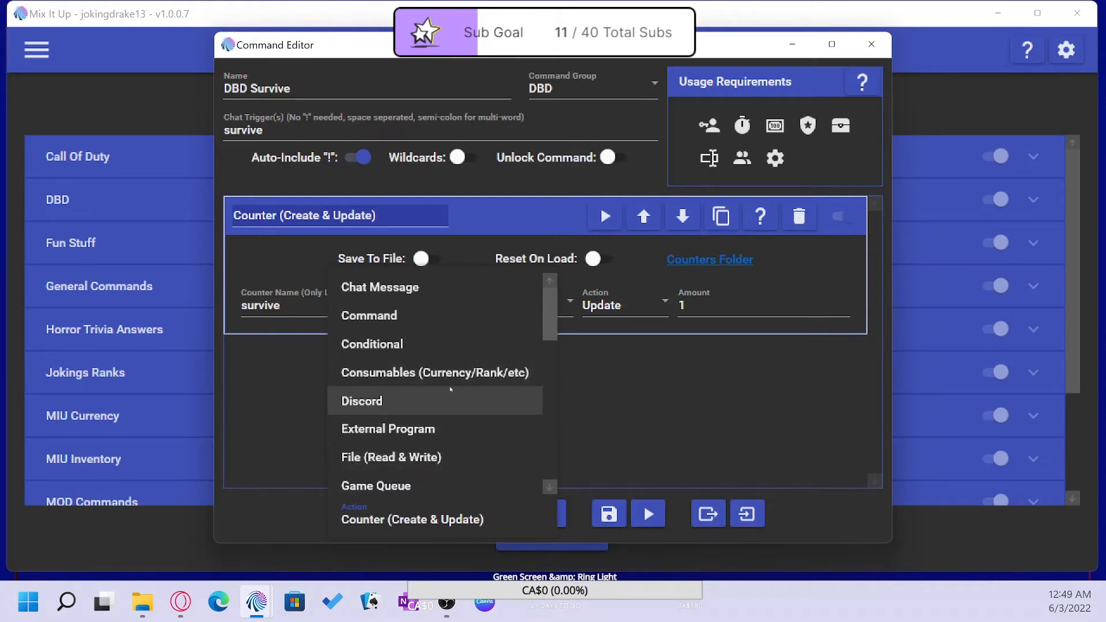
{"action": "left_click", "coordinate": [432, 518]}
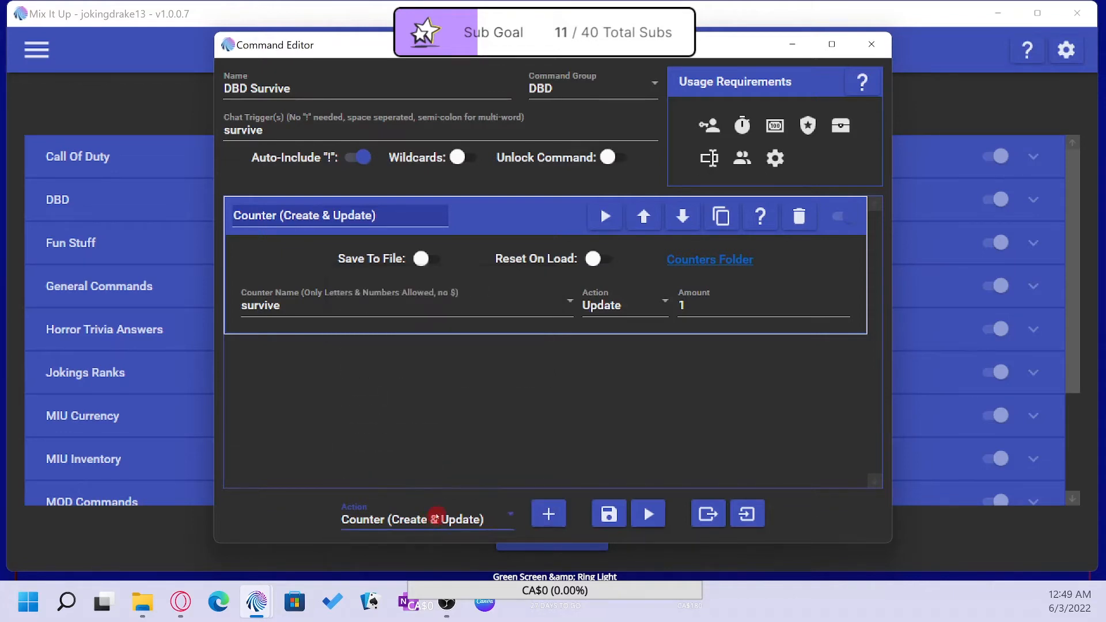
{"action": "left_click", "coordinate": [549, 515]}
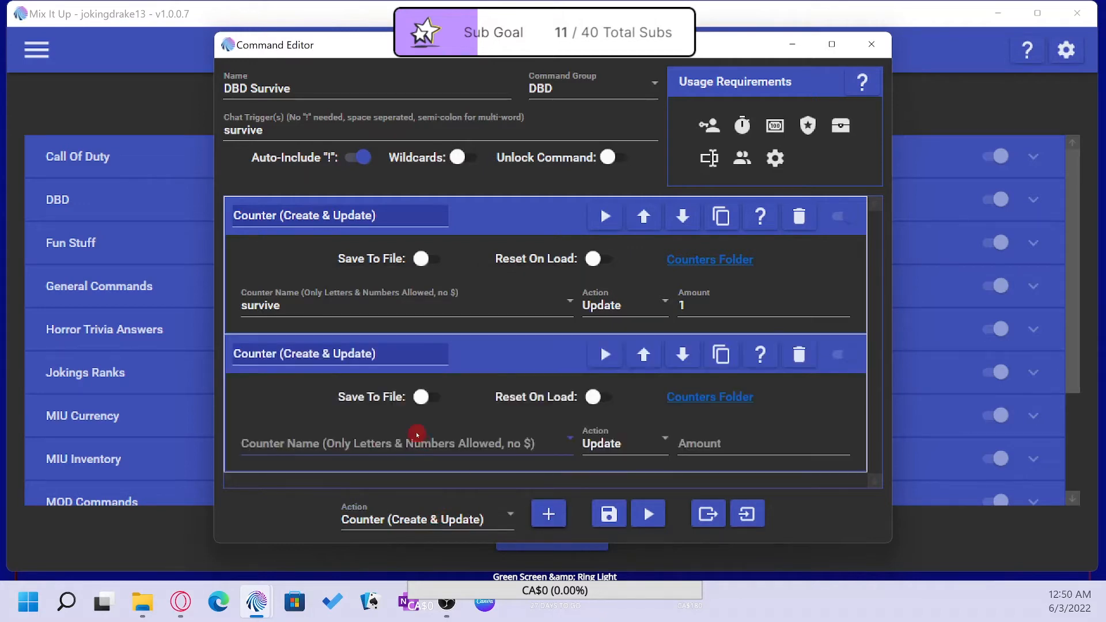
{"action": "left_click", "coordinate": [405, 447]}
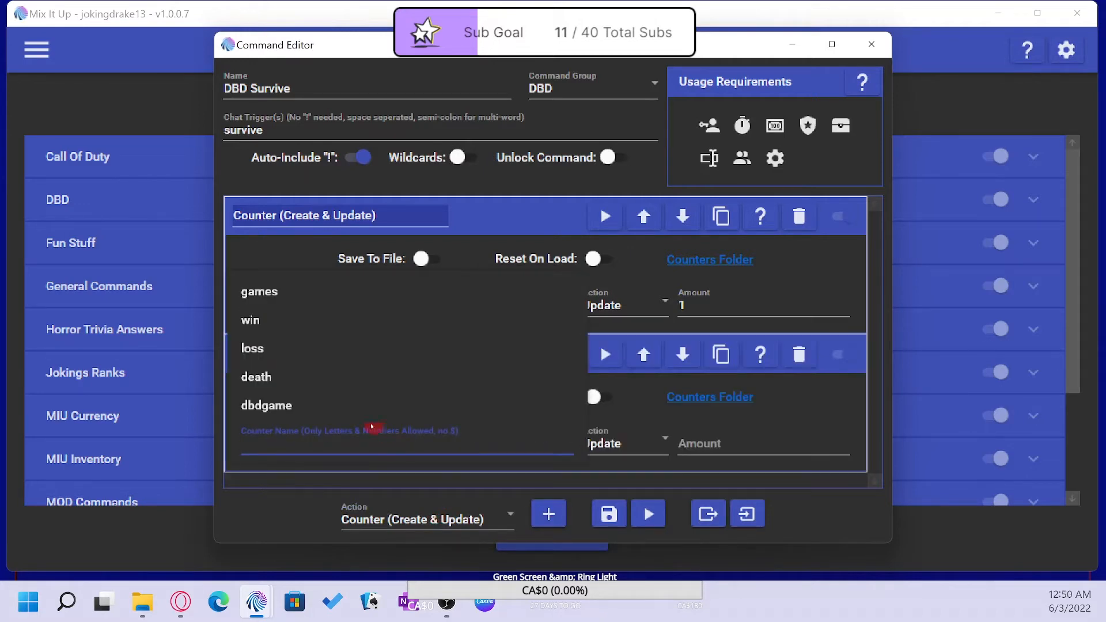
{"action": "left_click", "coordinate": [308, 398]}
{"action": "left_click", "coordinate": [701, 444]}
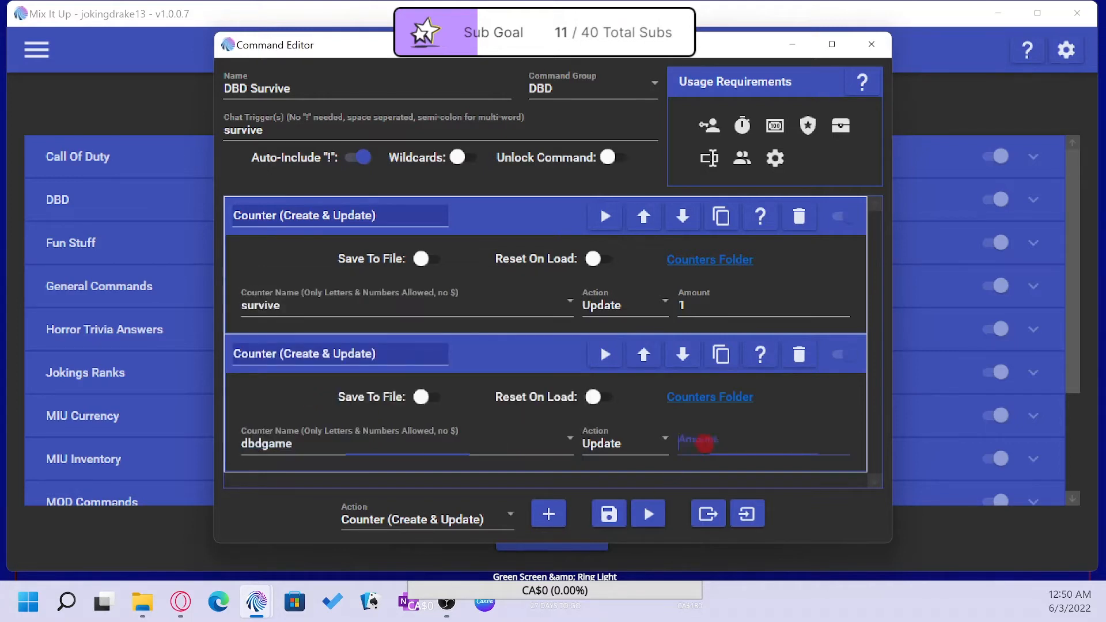
{"action": "type", "text": "1"}
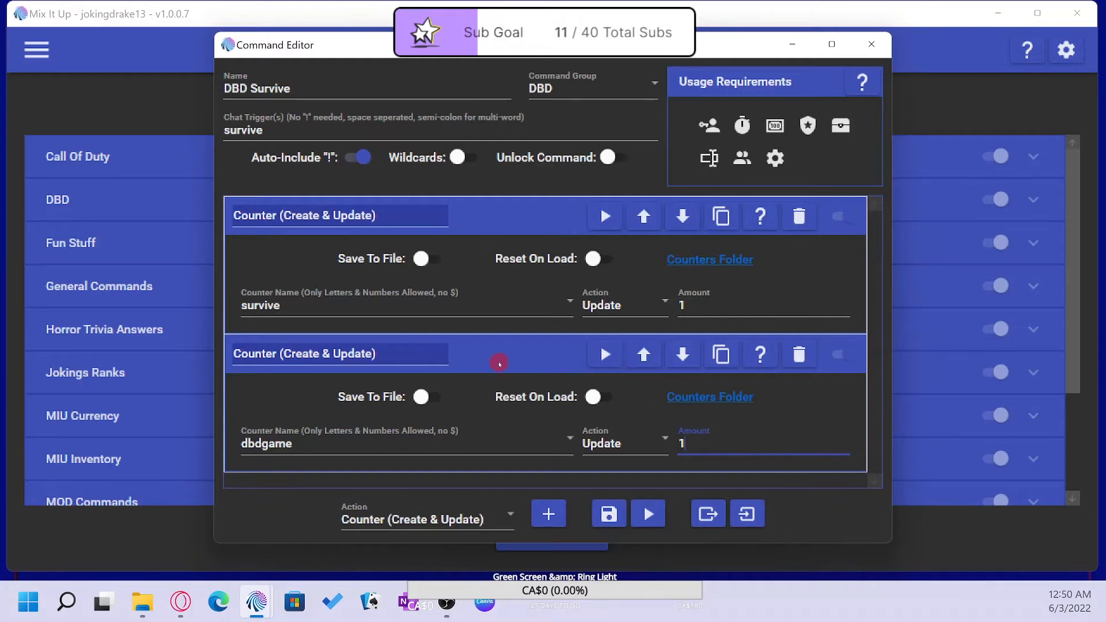
Step: Add a Chat Message action below the survive and dbdgame counter actions
{"action": "left_click", "coordinate": [484, 519]}
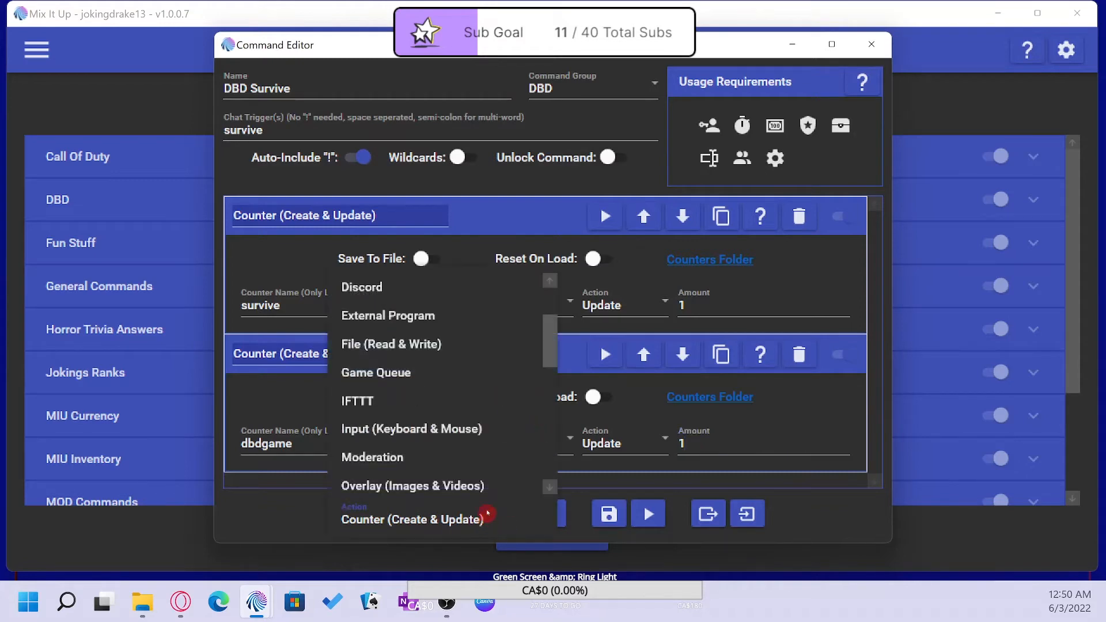
{"action": "scroll", "coordinate": [456, 408], "scroll_direction": "down", "scroll_amount": 3}
{"action": "scroll", "coordinate": [451, 373], "scroll_direction": "up", "scroll_amount": 5}
{"action": "scroll", "coordinate": [451, 373], "scroll_direction": "up", "scroll_amount": 1}
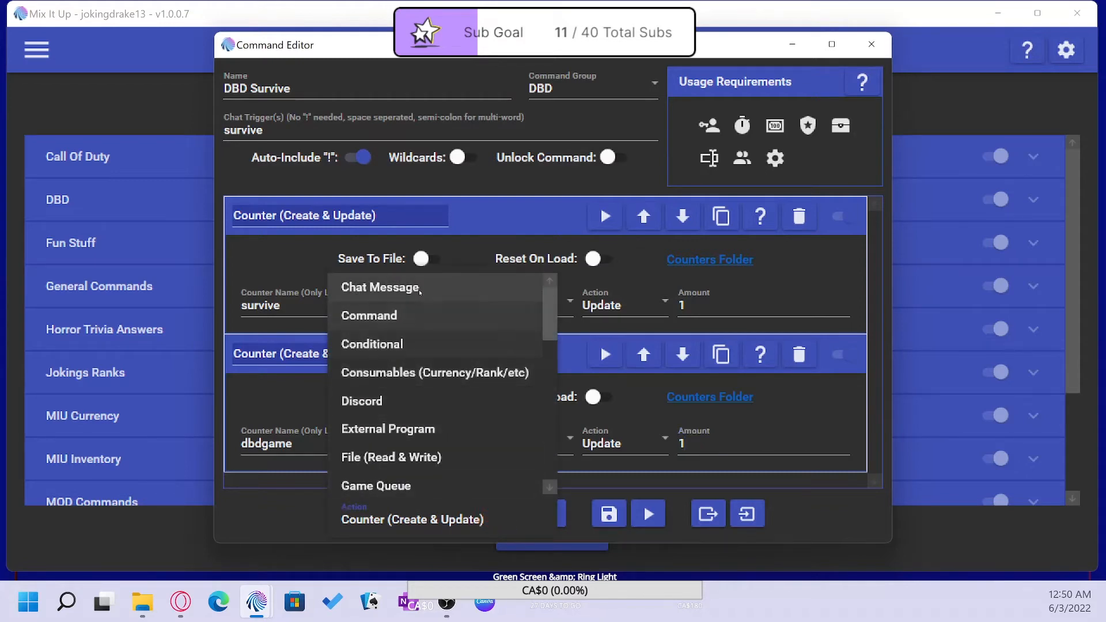
{"action": "left_click", "coordinate": [461, 287]}
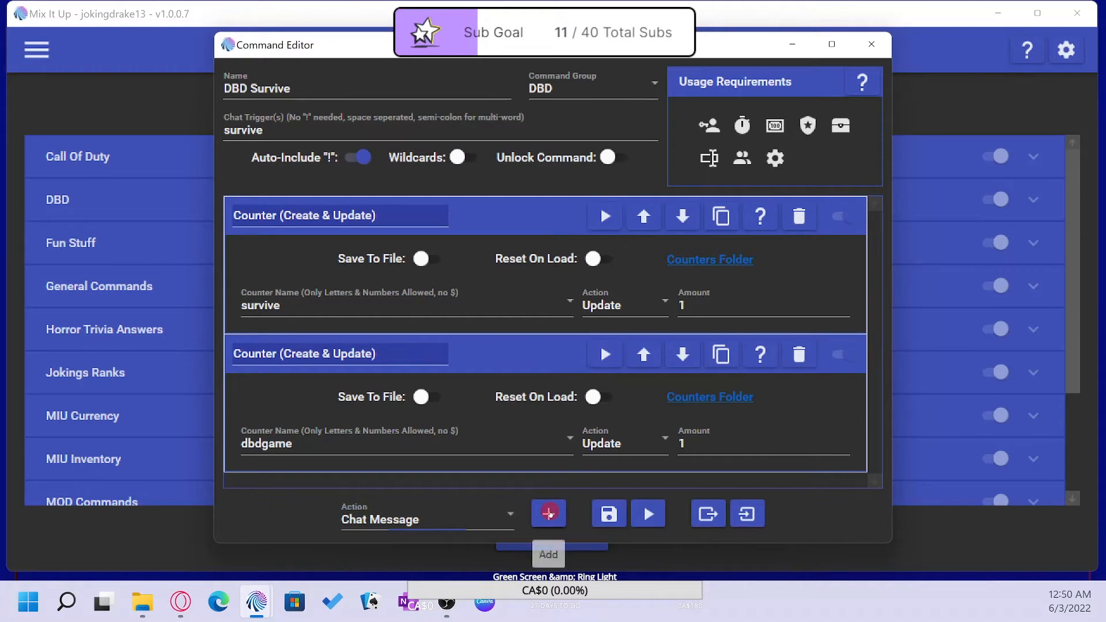
{"action": "left_click", "coordinate": [547, 513]}
Step: Set the chat message text to "Survive Count: $survive" and save the DBD Survive command
{"action": "left_click", "coordinate": [357, 466]}
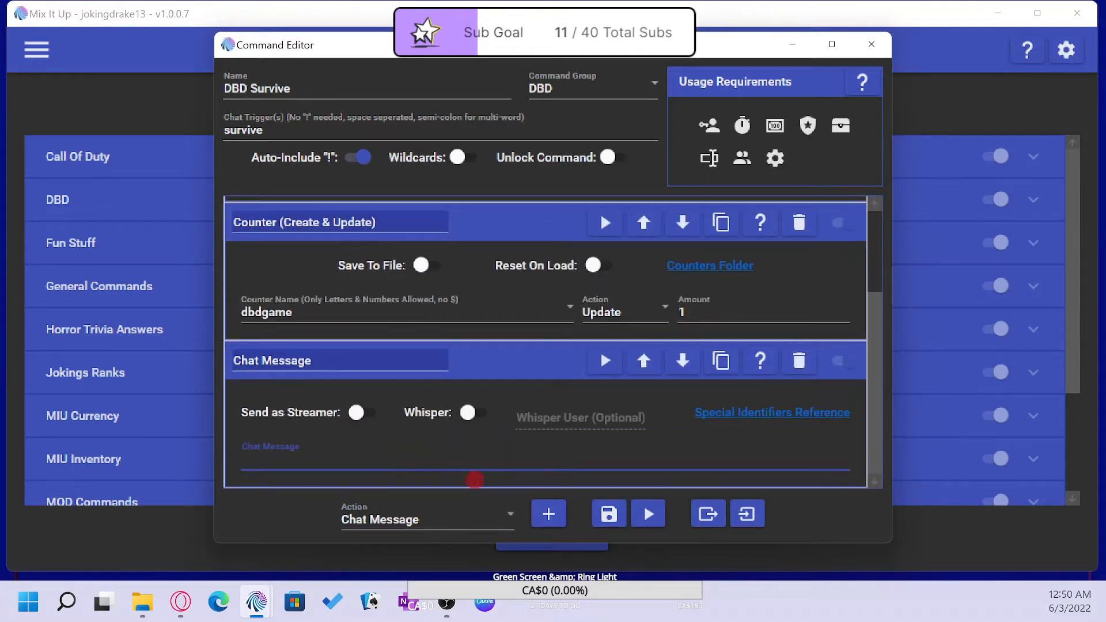
{"action": "type", "text": "Survive"}
{"action": "type", "text": "Count: $"}
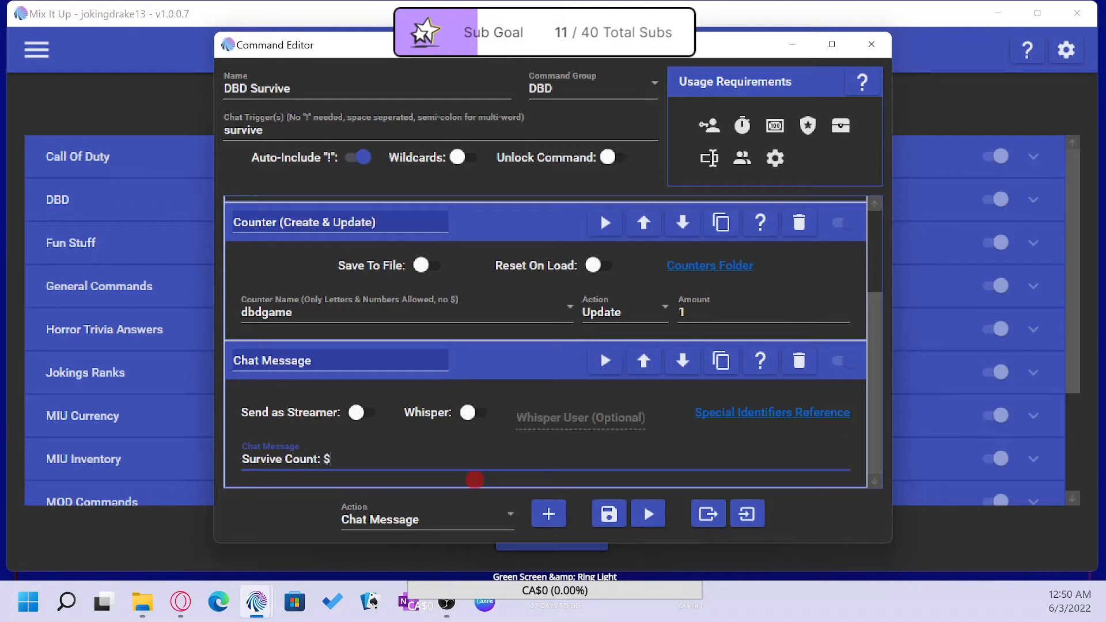
{"action": "scroll", "coordinate": [459, 396], "scroll_direction": "up", "scroll_amount": 2}
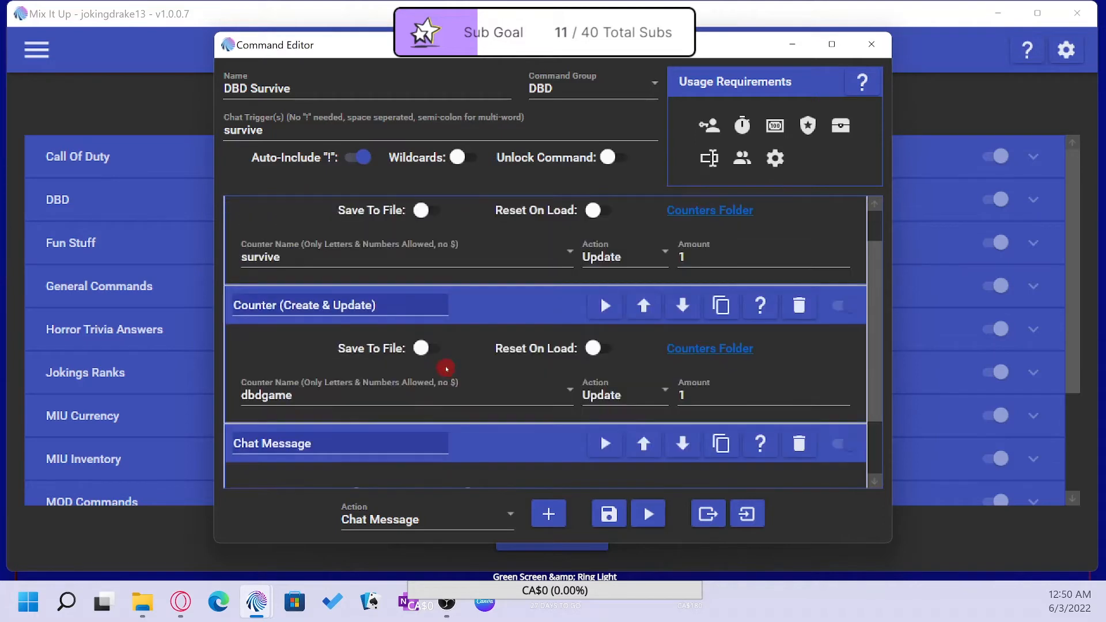
{"action": "scroll", "coordinate": [397, 367], "scroll_direction": "down", "scroll_amount": 2}
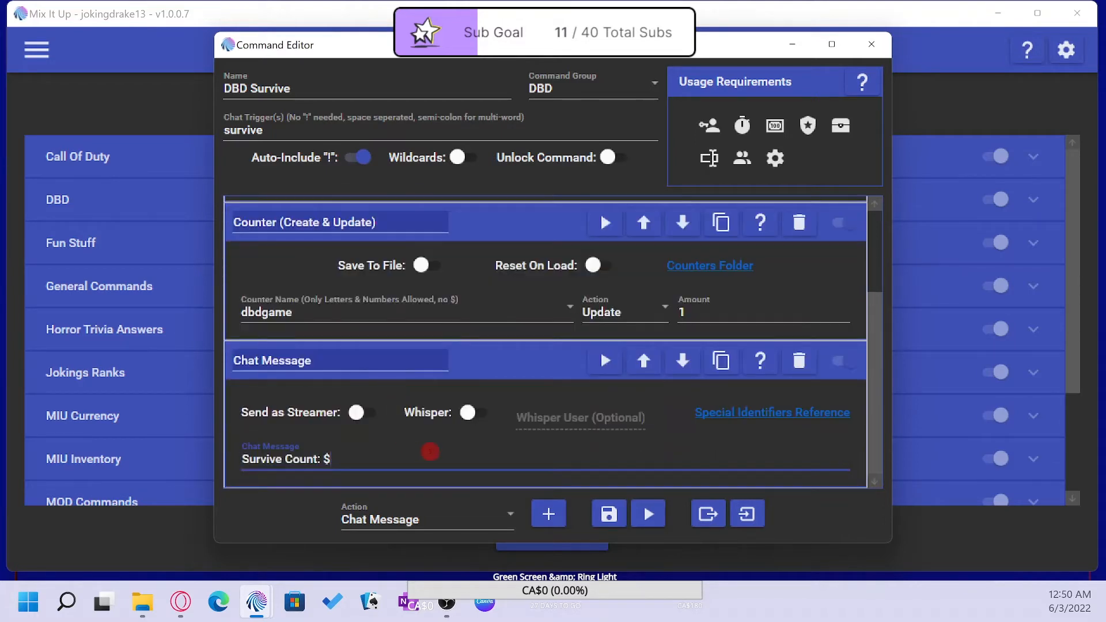
{"action": "type", "text": "survive"}
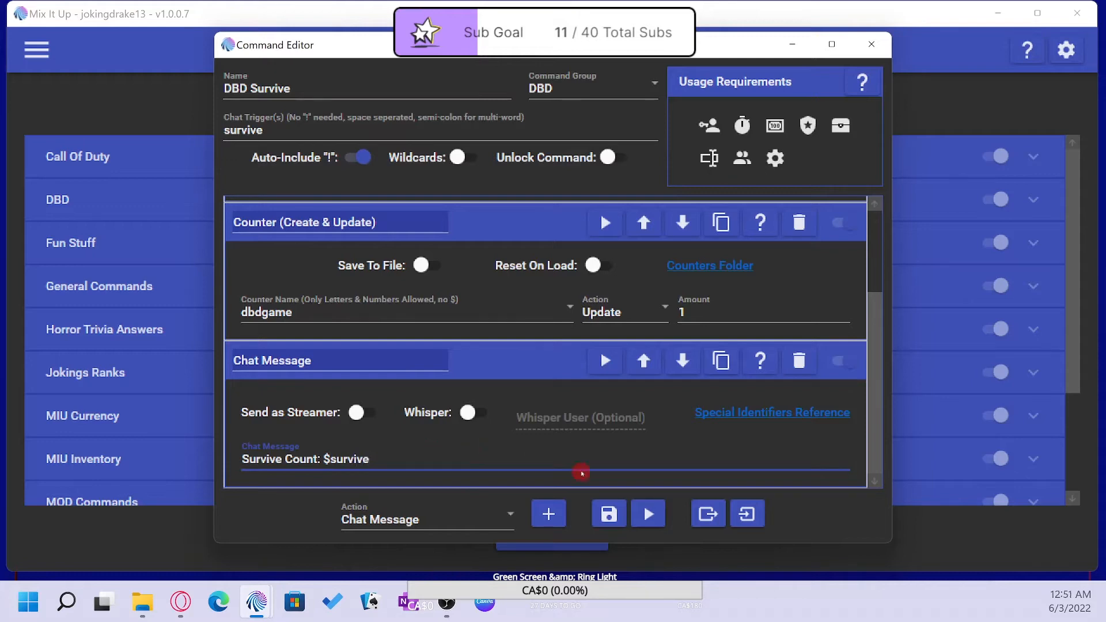
{"action": "left_click", "coordinate": [608, 512]}
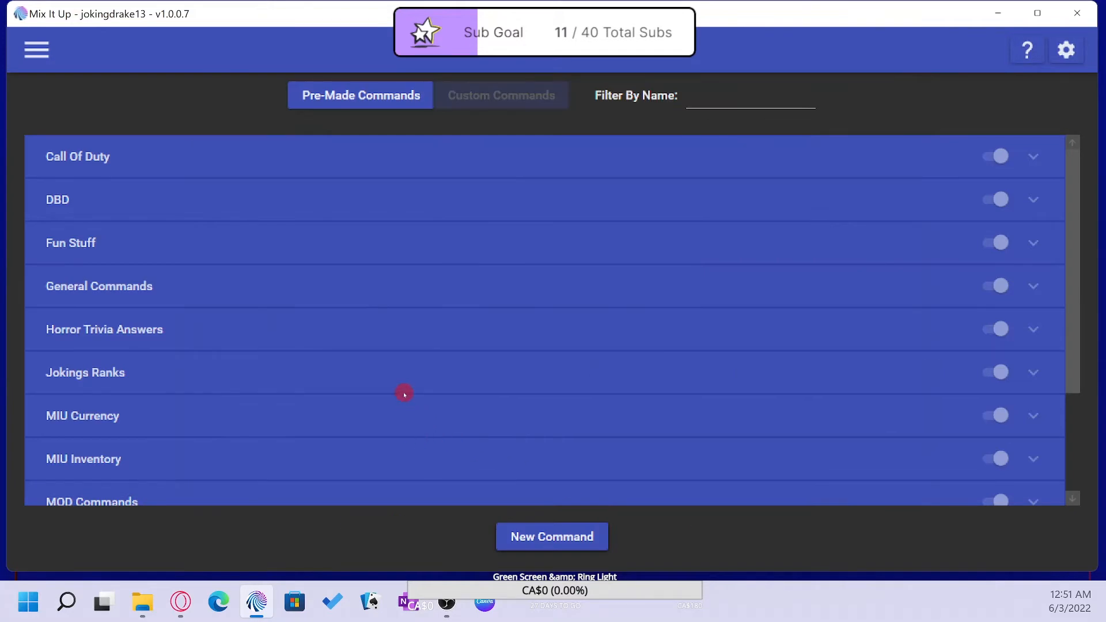
Step: Create a new custom command named "DBD Games Played" in the DBD group with the chat trigger "dbdplayed"
{"action": "left_click", "coordinate": [545, 533]}
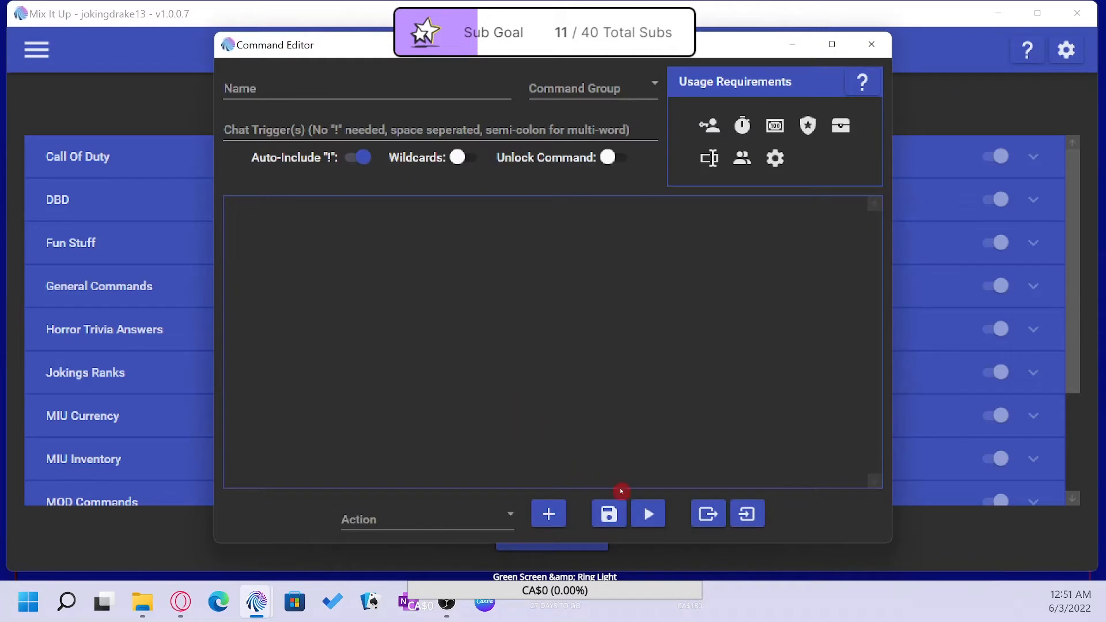
{"action": "left_click", "coordinate": [306, 90]}
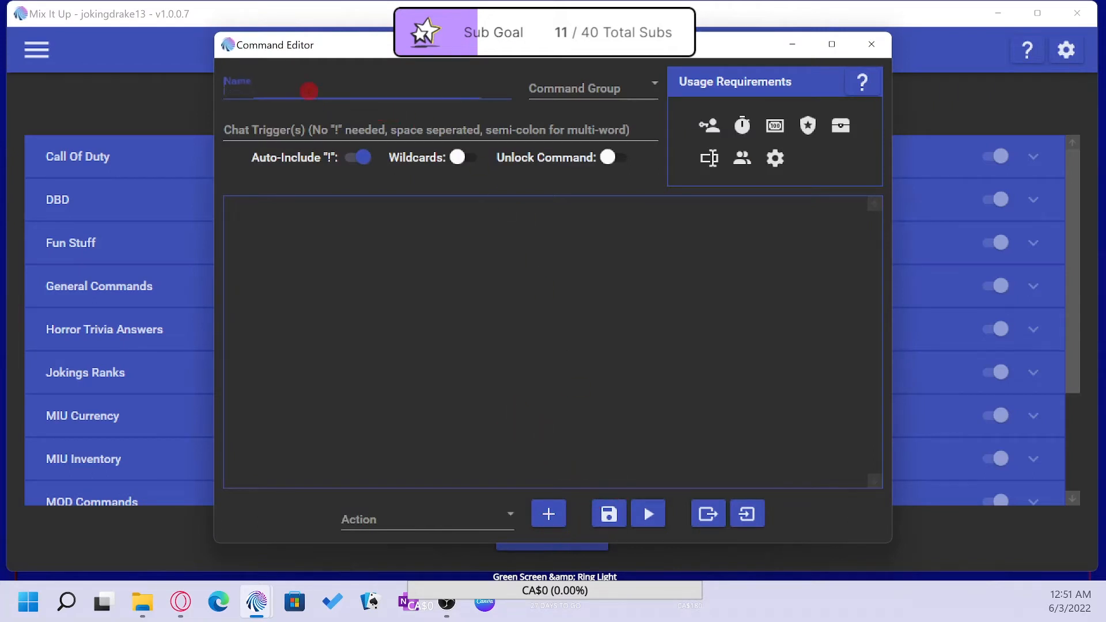
{"action": "type", "text": "DBD Games Played"}
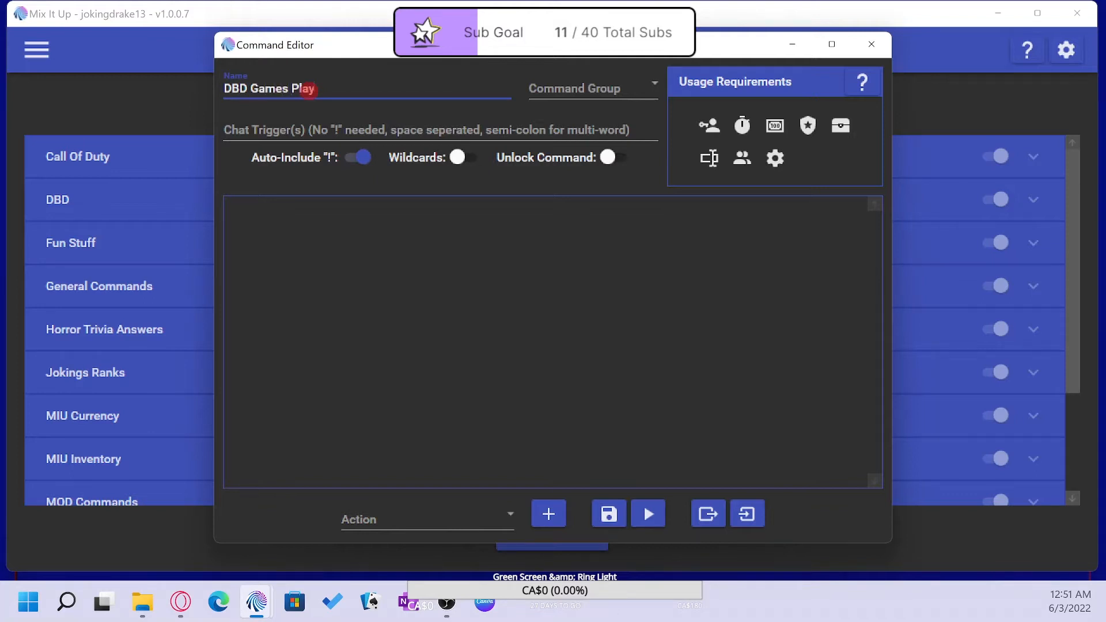
{"action": "left_click", "coordinate": [599, 89]}
{"action": "left_click", "coordinate": [562, 258]}
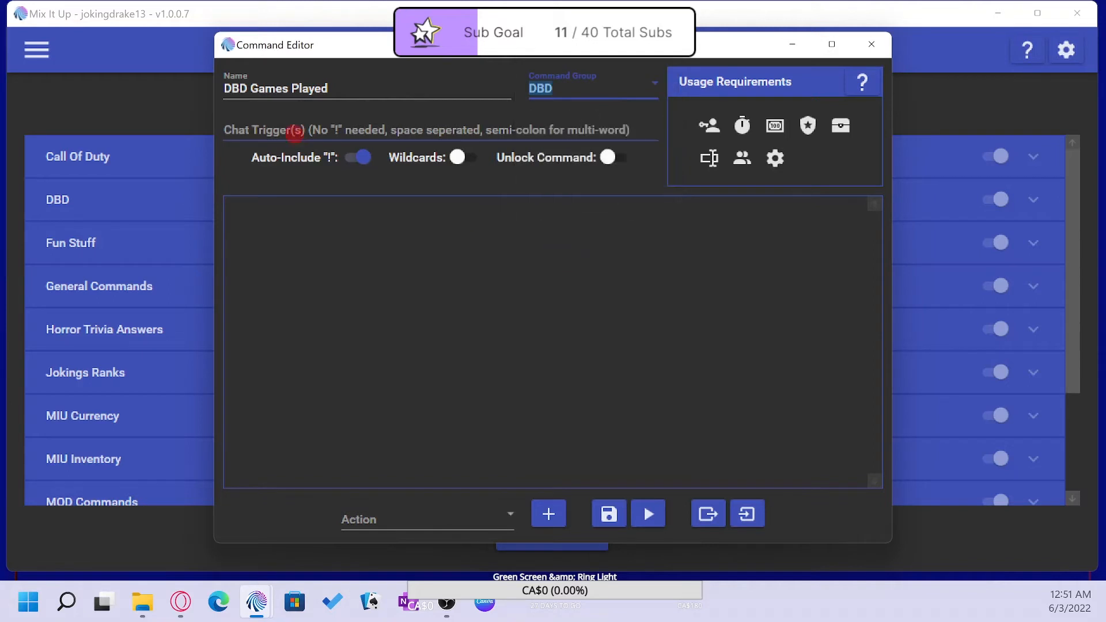
{"action": "left_click", "coordinate": [285, 131]}
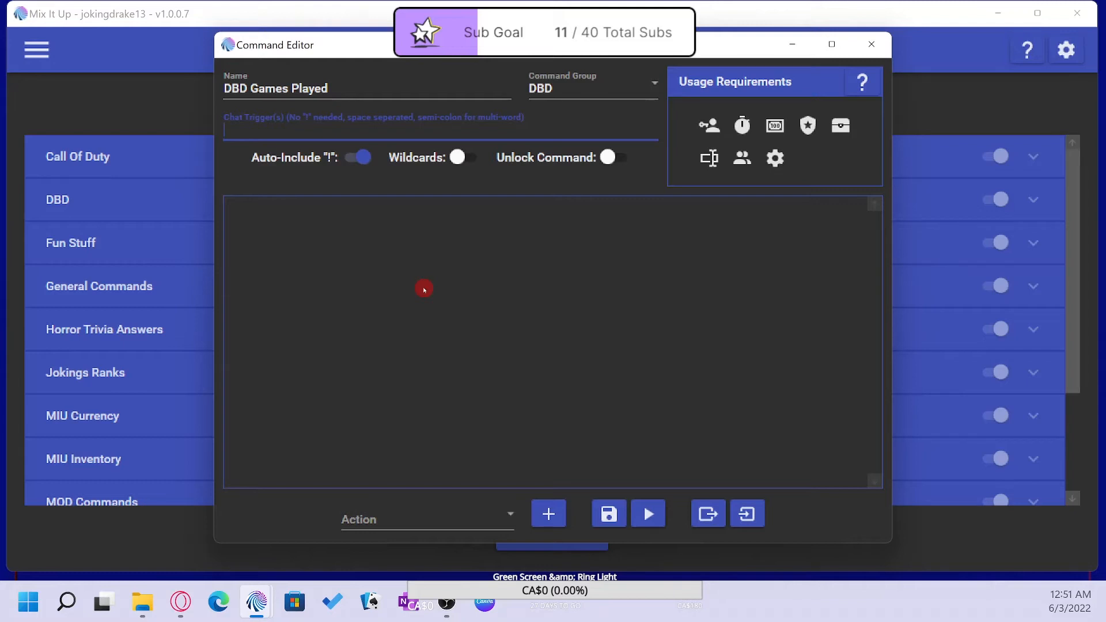
{"action": "type", "text": "dbdplayed"}
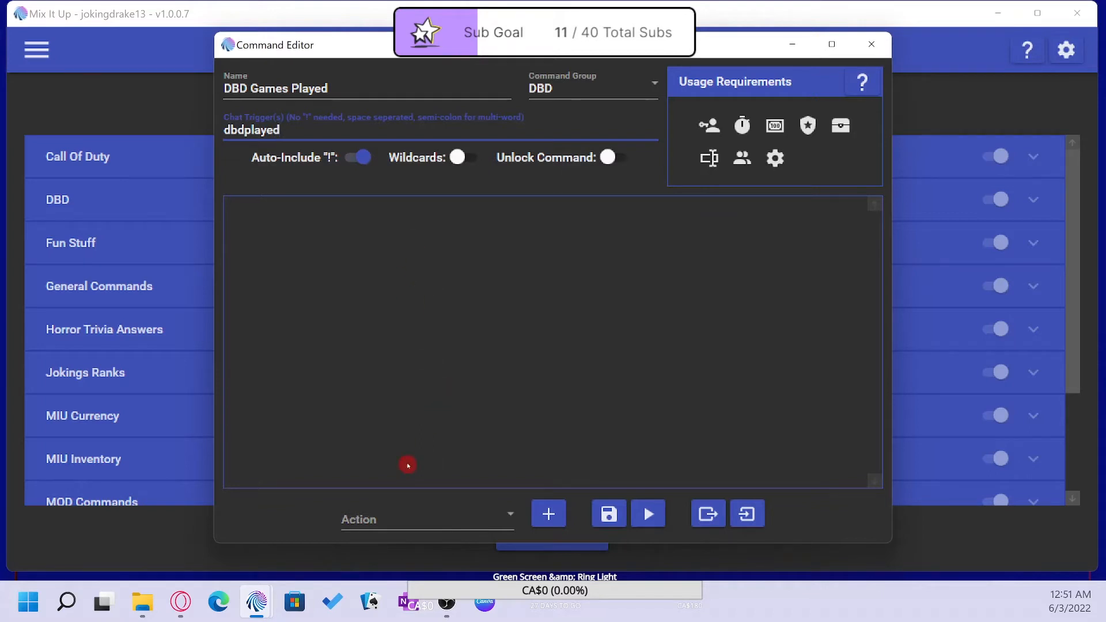
{"action": "left_click", "coordinate": [430, 521]}
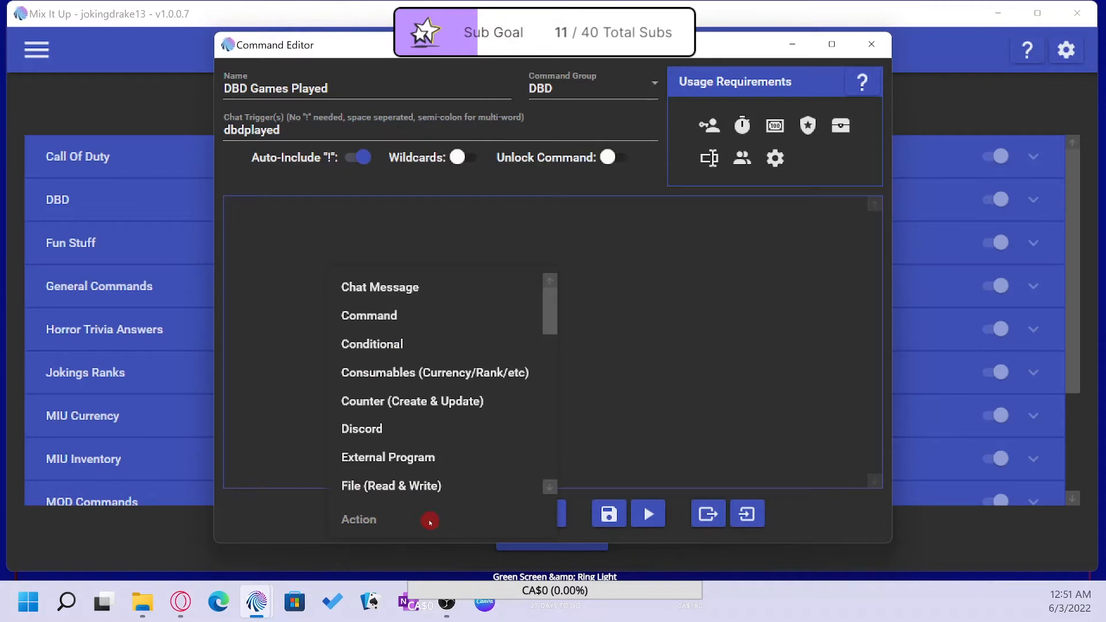
{"action": "scroll", "coordinate": [432, 403], "scroll_direction": "down", "scroll_amount": 4}
{"action": "scroll", "coordinate": [429, 459], "scroll_direction": "up", "scroll_amount": 4}
{"action": "left_click", "coordinate": [427, 397]}
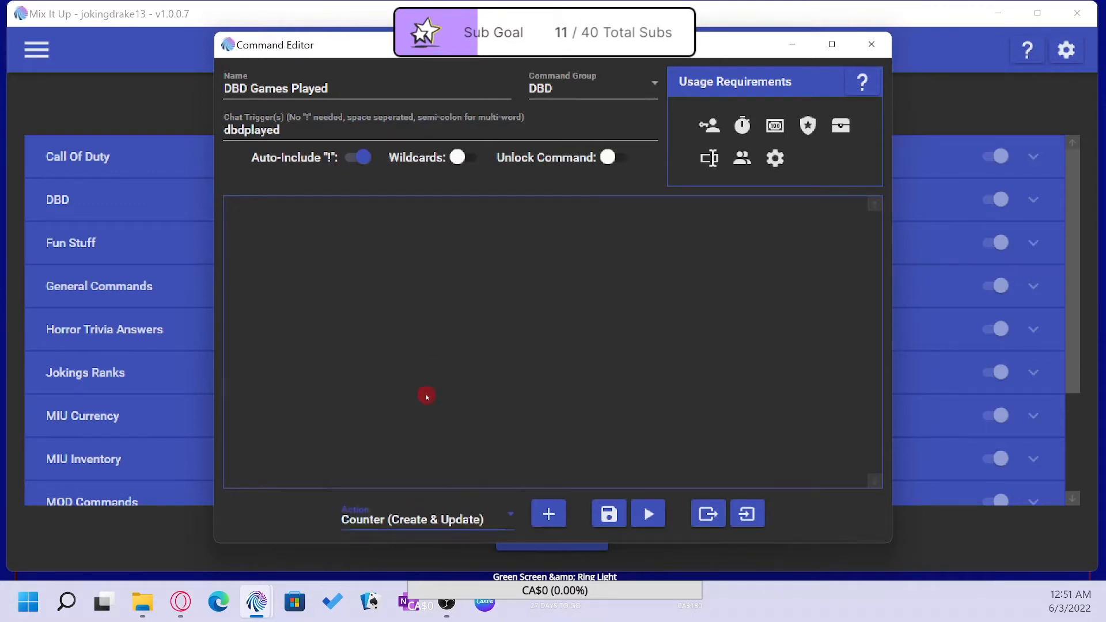
{"action": "left_click", "coordinate": [549, 514]}
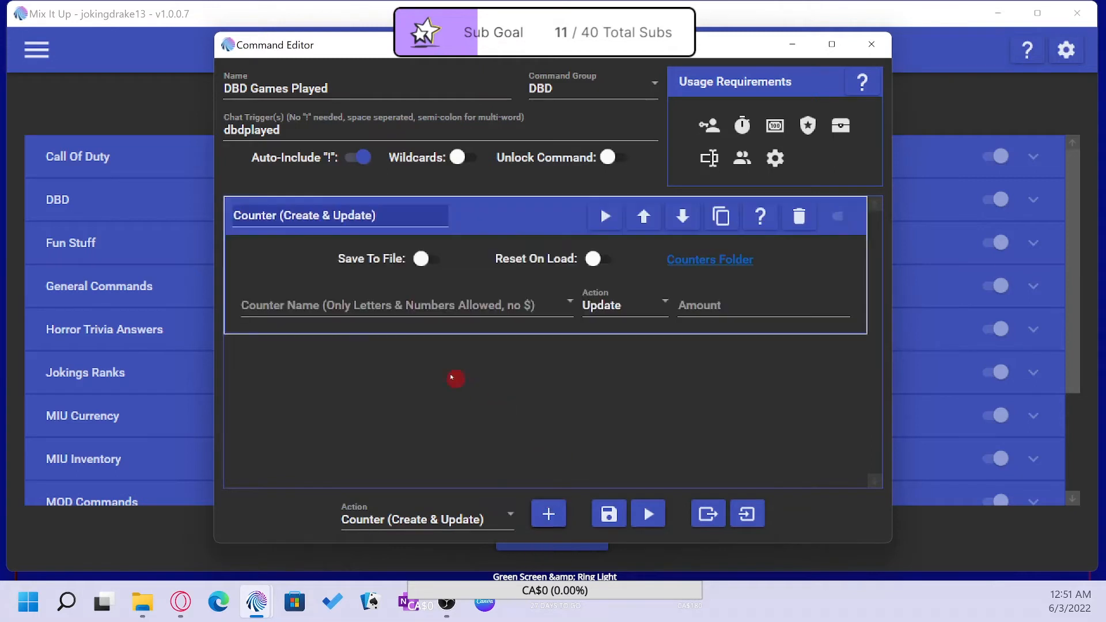
{"action": "left_click", "coordinate": [348, 306]}
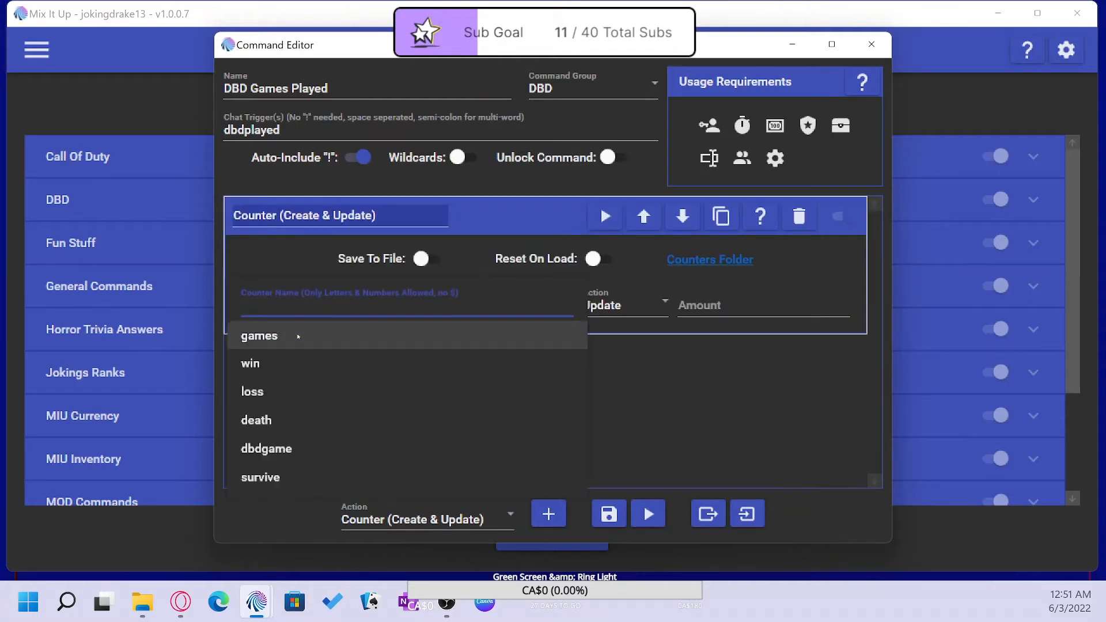
{"action": "left_click", "coordinate": [368, 449]}
{"action": "left_click", "coordinate": [730, 310]}
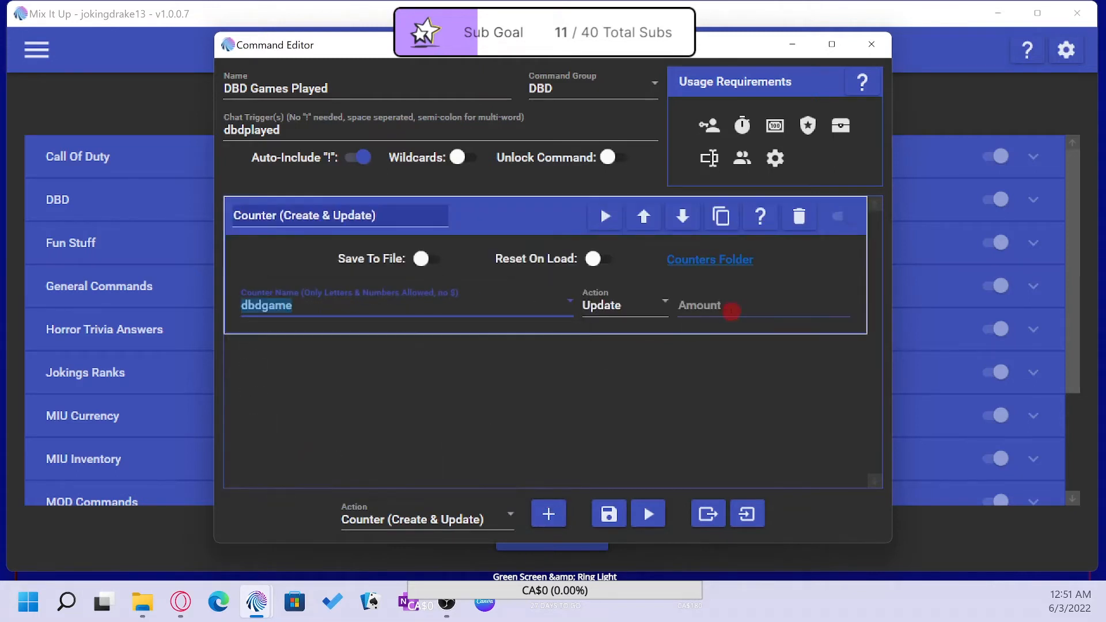
{"action": "left_click", "coordinate": [683, 354]}
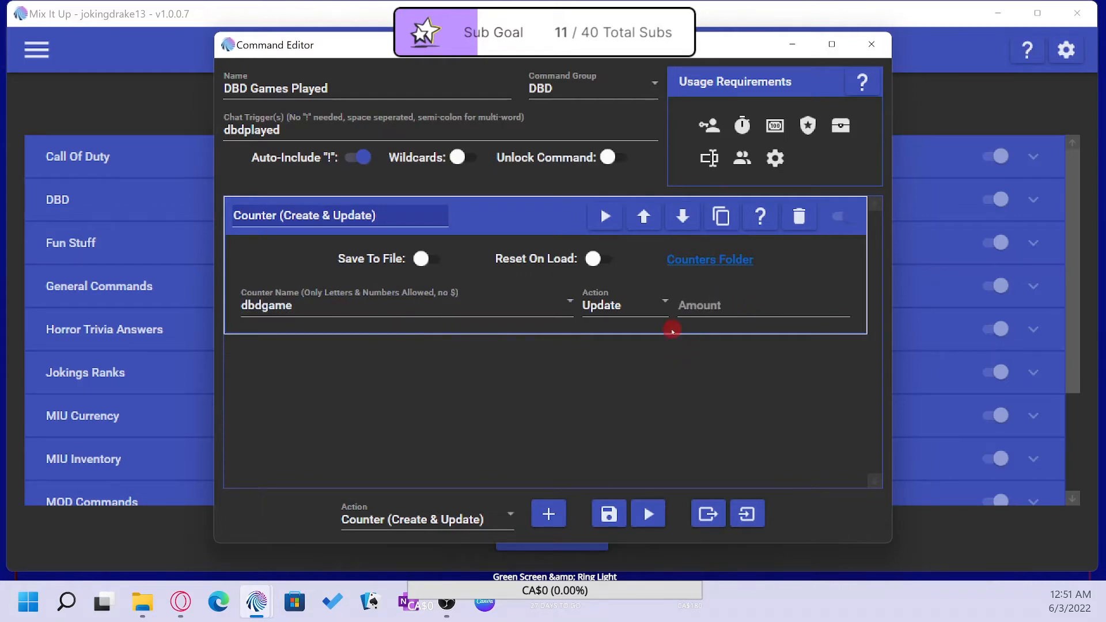
{"action": "left_click", "coordinate": [800, 217]}
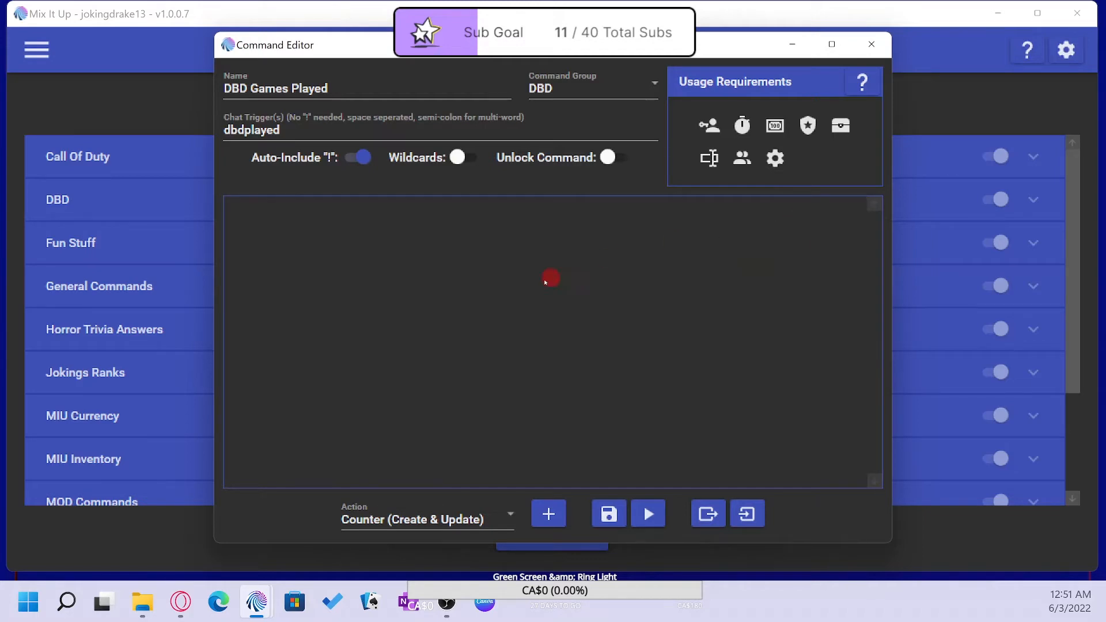
Step: Add a Chat Message action to the DBD Games Played command and open its message text for editing
{"action": "left_click", "coordinate": [426, 518]}
{"action": "scroll", "coordinate": [449, 378], "scroll_direction": "down", "scroll_amount": 2}
{"action": "scroll", "coordinate": [449, 378], "scroll_direction": "up", "scroll_amount": 3}
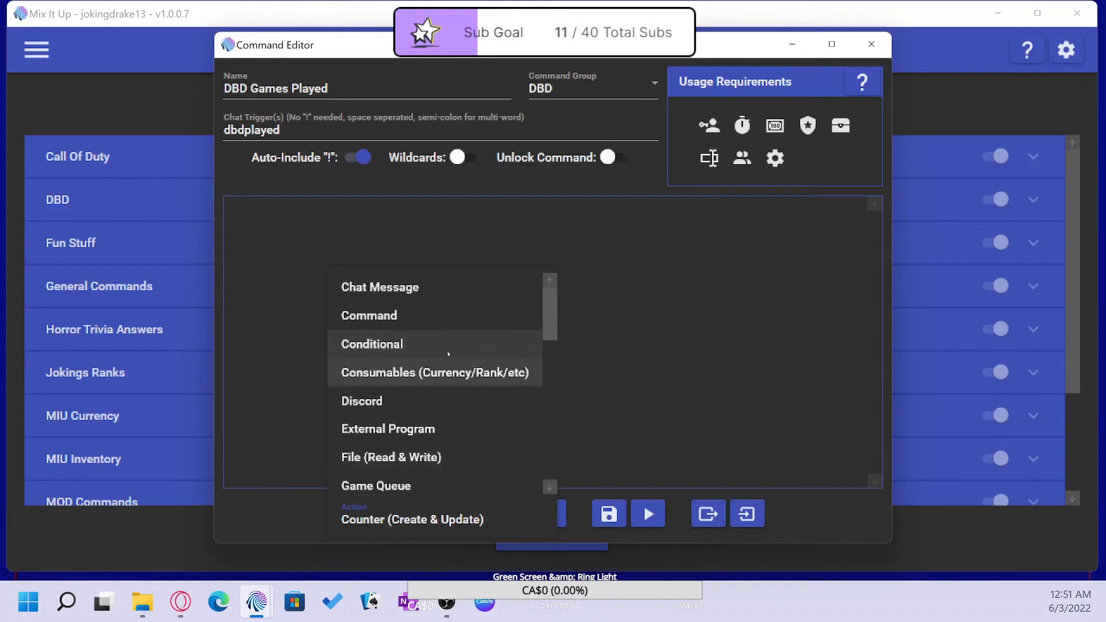
{"action": "left_click", "coordinate": [433, 294]}
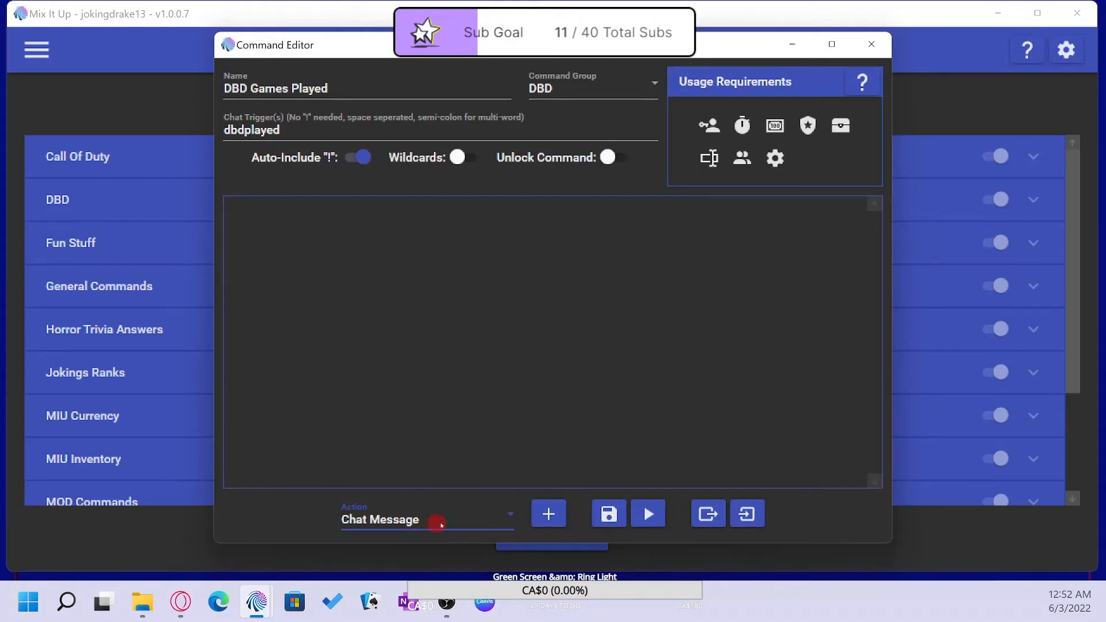
{"action": "left_click", "coordinate": [549, 513]}
{"action": "left_click", "coordinate": [300, 316]}
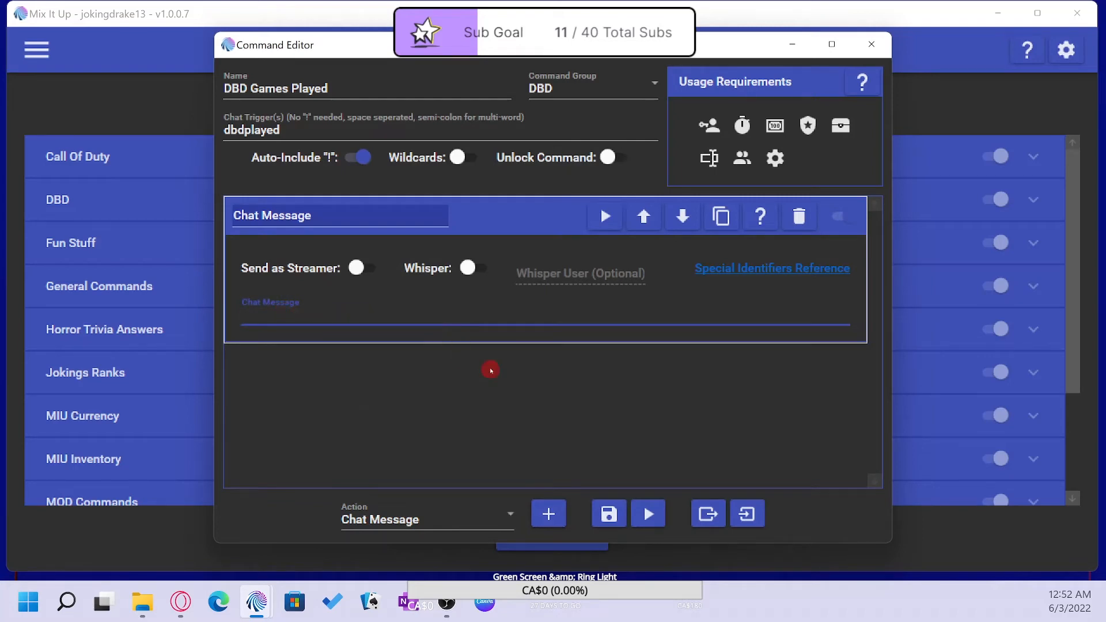
Step: Enter "DBD Games Played So Far =" as the start of the DBD Games Played command's chat message
{"action": "type", "text": "Games"}
{"action": "key", "text": "BackSpace"}
{"action": "key", "text": "BackSpace"}
{"action": "key", "text": "BackSpace"}
{"action": "key", "text": "BackSpace"}
{"action": "key", "text": "BackSpace"}
{"action": "type", "text": "d"}
{"action": "key", "text": "BackSpace"}
{"action": "type", "text": "DBD Games Played"}
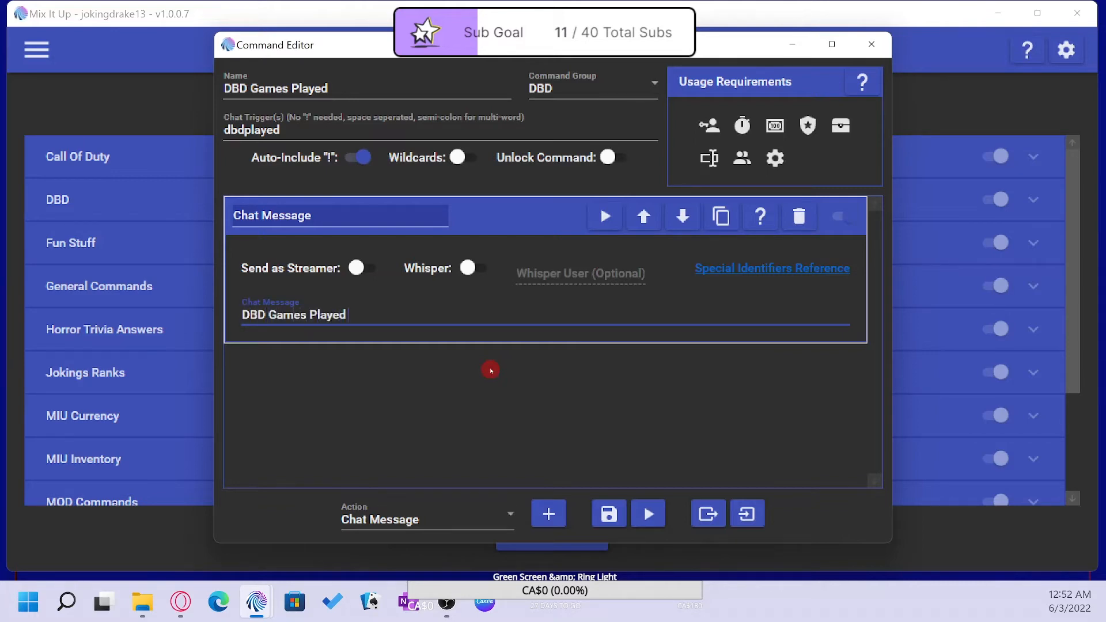
{"action": "type", "text": " So Far ="}
Step: Open the DBD Survive command to check the name of its games-played counter, and close it again
{"action": "left_click", "coordinate": [100, 200]}
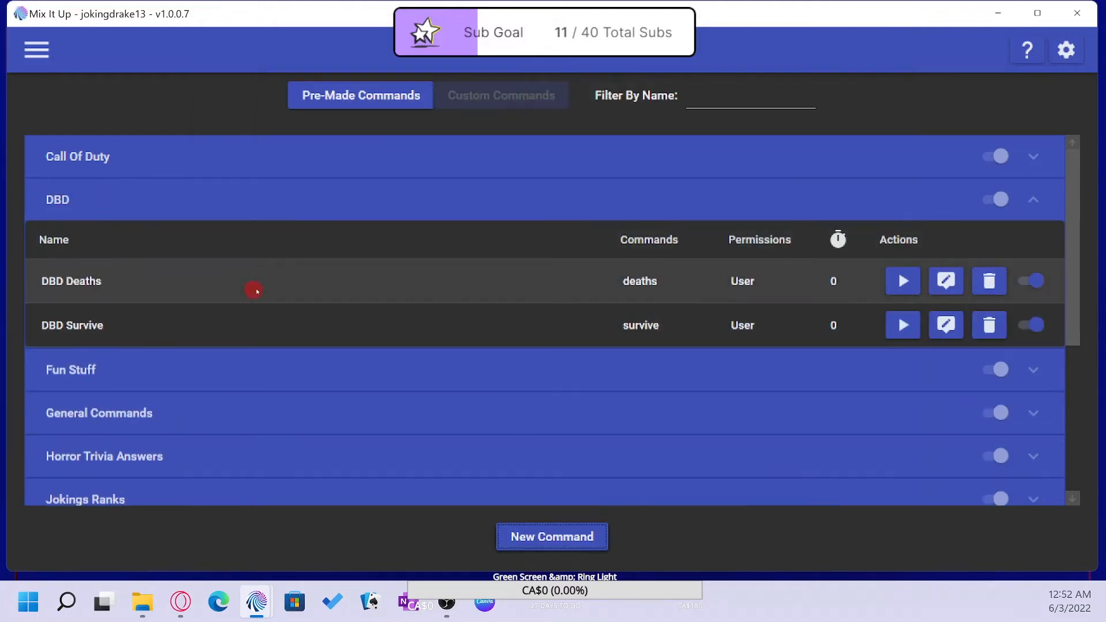
{"action": "left_click", "coordinate": [944, 327]}
{"action": "left_click", "coordinate": [416, 246]}
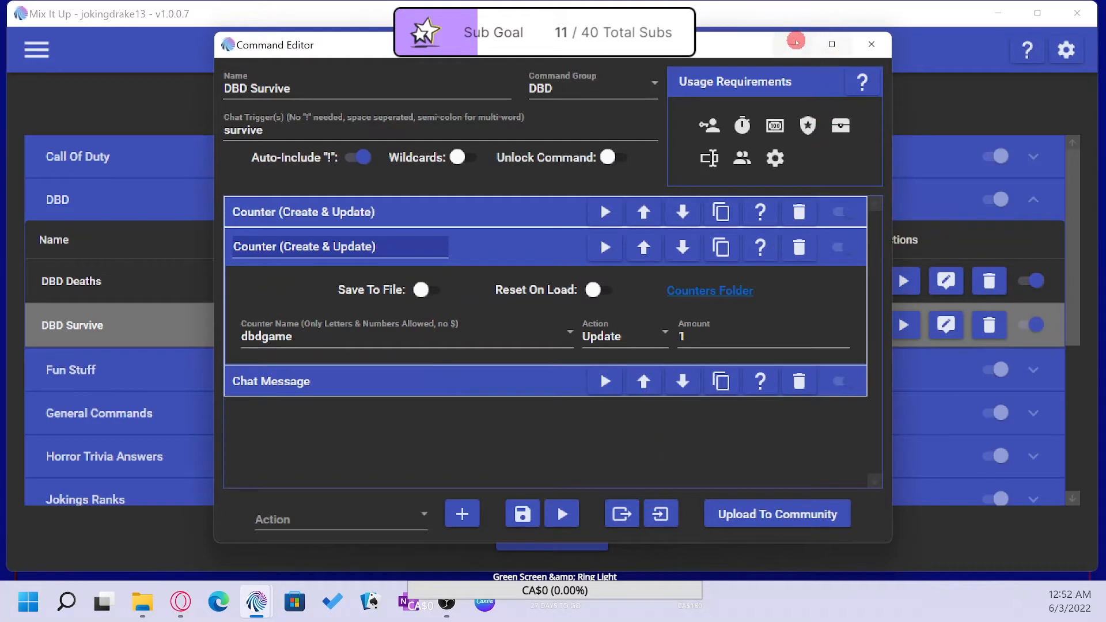
{"action": "left_click", "coordinate": [871, 44]}
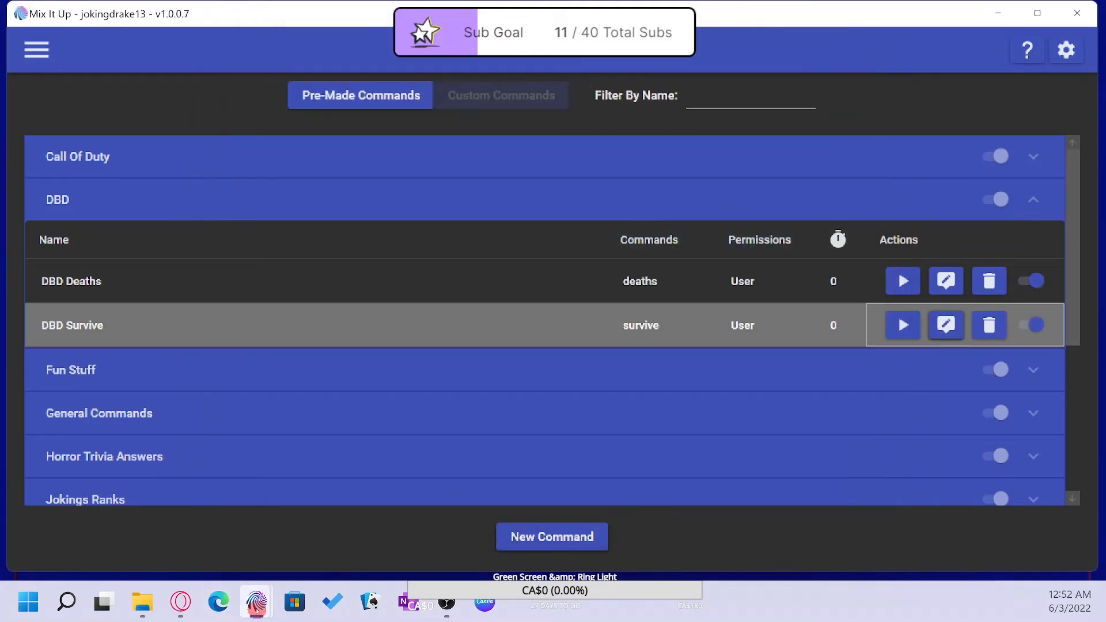
Step: Return to the DBD Games Played editor, append "$dbdgame" to the chat message and save the command
{"action": "left_click", "coordinate": [254, 607]}
{"action": "left_click", "coordinate": [353, 469]}
{"action": "left_click", "coordinate": [530, 316]}
{"action": "type", "text": "$dbdgame"}
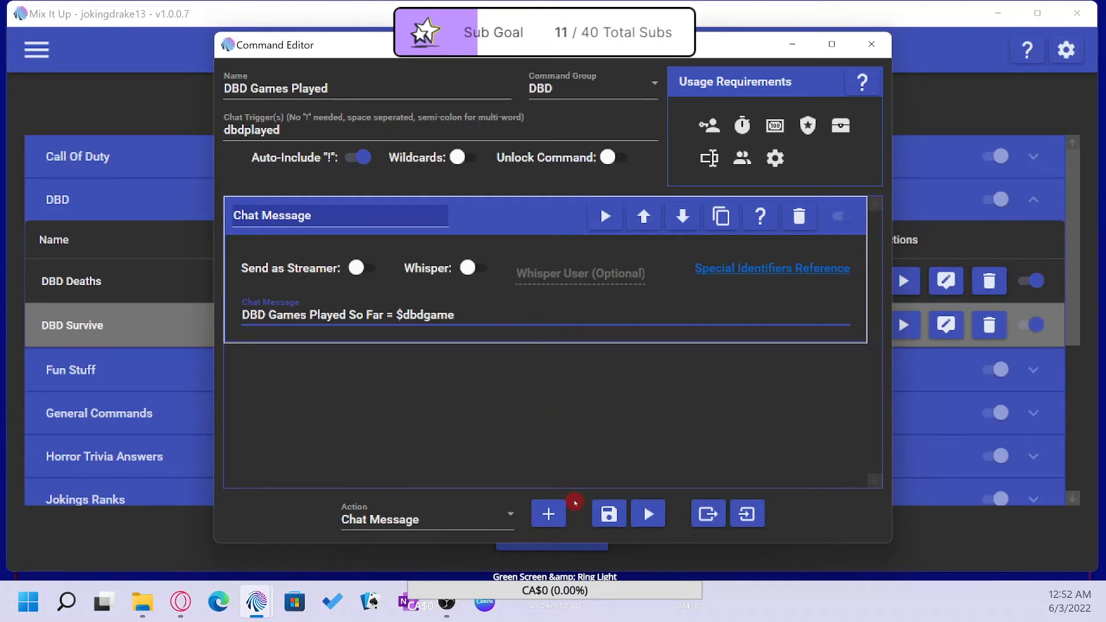
{"action": "left_click", "coordinate": [607, 513]}
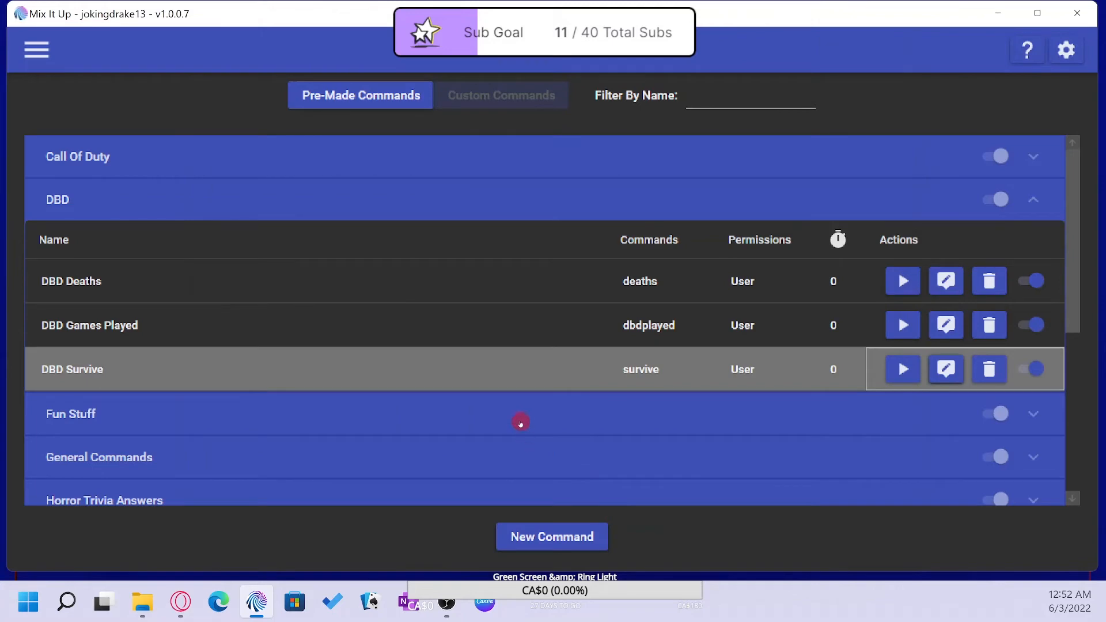
Step: Create a new command named "DBD Stats" in the DBD group with the chat trigger "dbdstats"
{"action": "left_click", "coordinate": [467, 361]}
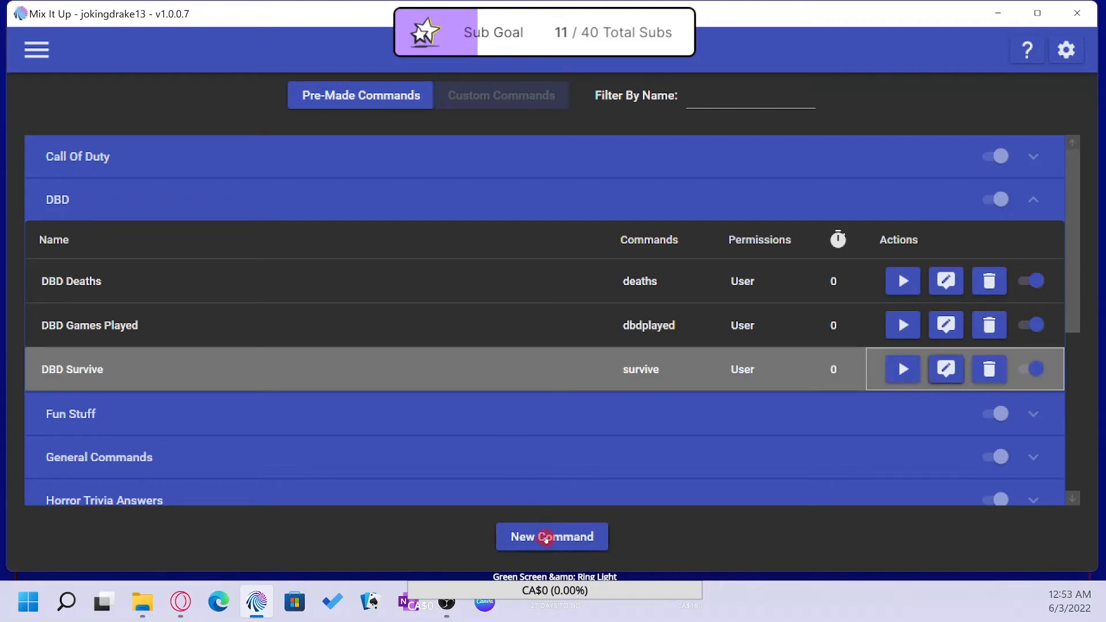
{"action": "left_click", "coordinate": [545, 537]}
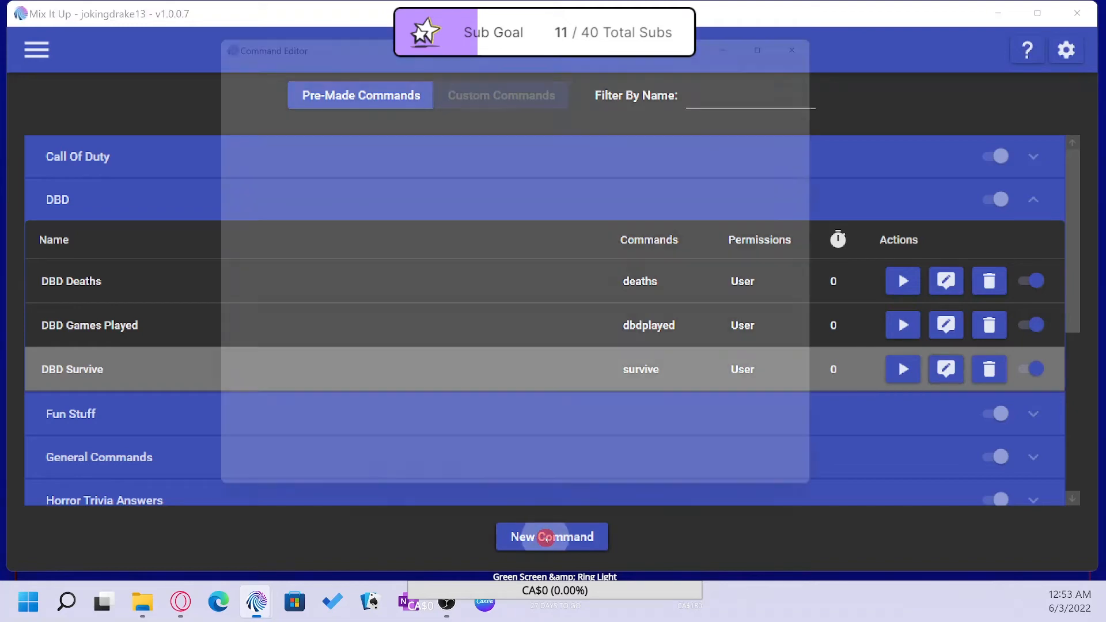
{"action": "left_click", "coordinate": [249, 91]}
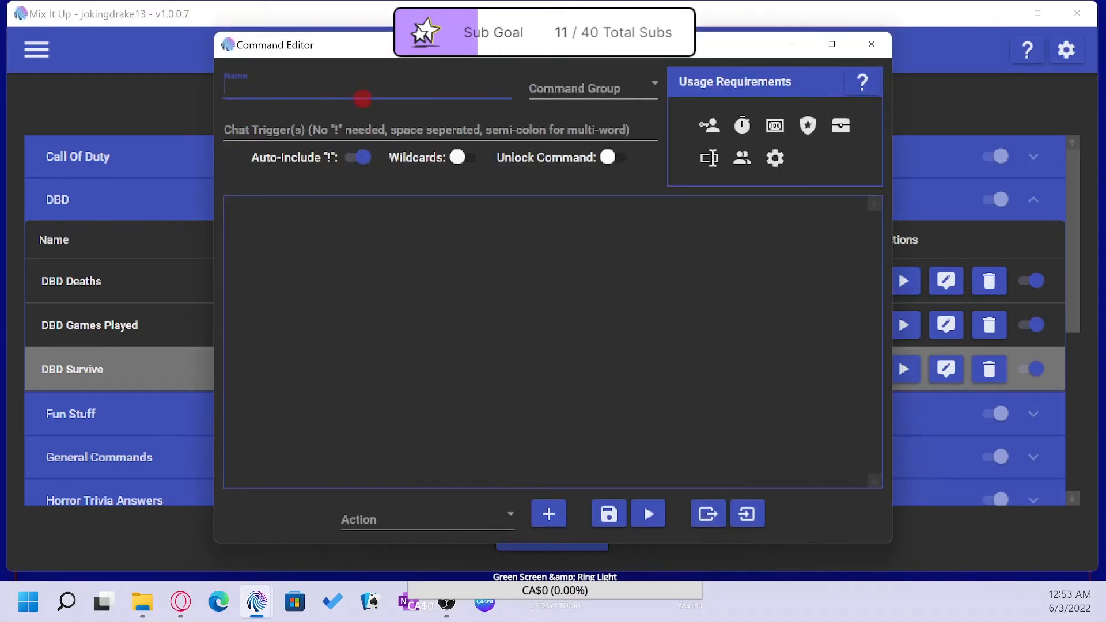
{"action": "type", "text": "DBD Stats"}
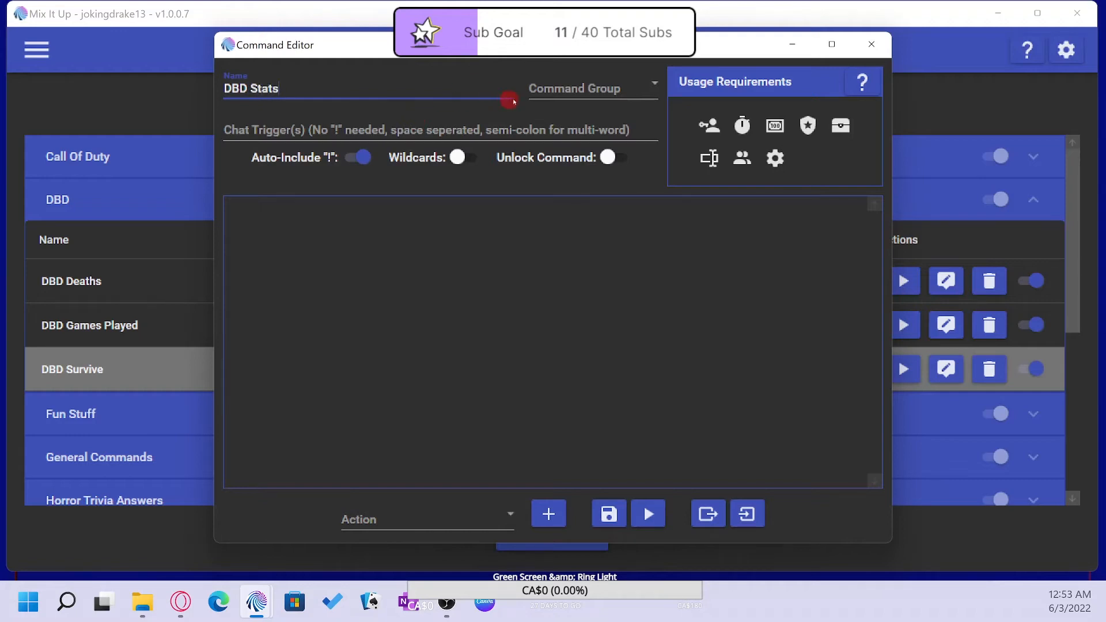
{"action": "left_click", "coordinate": [572, 90]}
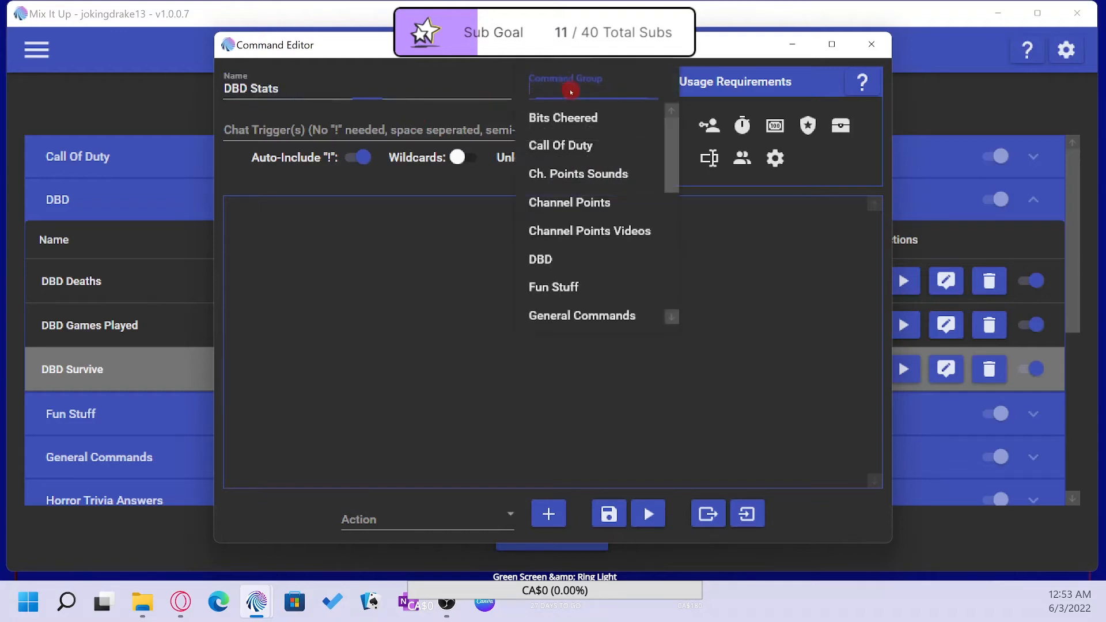
{"action": "left_click", "coordinate": [551, 258]}
{"action": "left_click", "coordinate": [256, 129]}
{"action": "left_click", "coordinate": [354, 158]}
{"action": "type", "text": "d"}
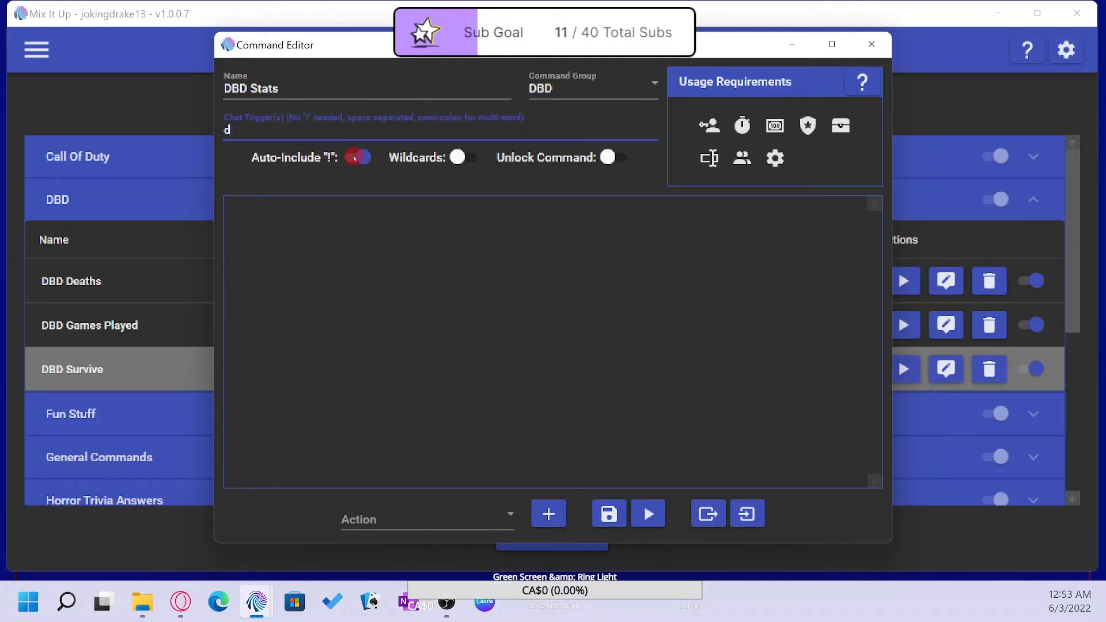
{"action": "type", "text": "bdstats"}
Step: Add a Chat Message action to the DBD Stats command and start its message with "DBD Stats:"
{"action": "left_click", "coordinate": [501, 514]}
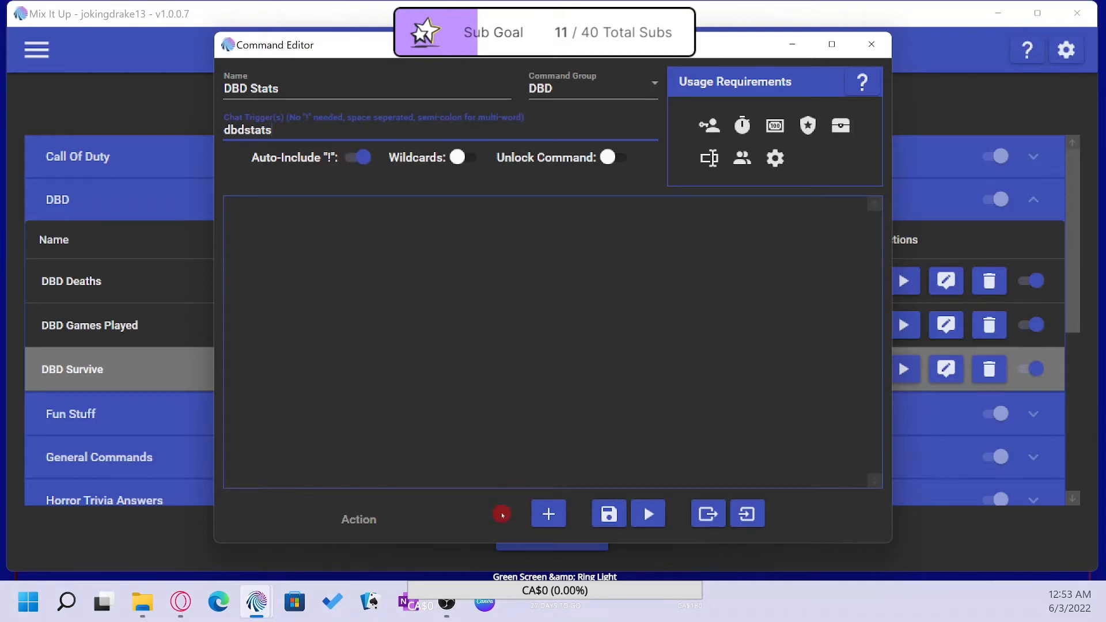
{"action": "scroll", "coordinate": [422, 299], "scroll_direction": "up", "scroll_amount": 3}
{"action": "left_click", "coordinate": [421, 287]}
{"action": "left_click", "coordinate": [549, 512]}
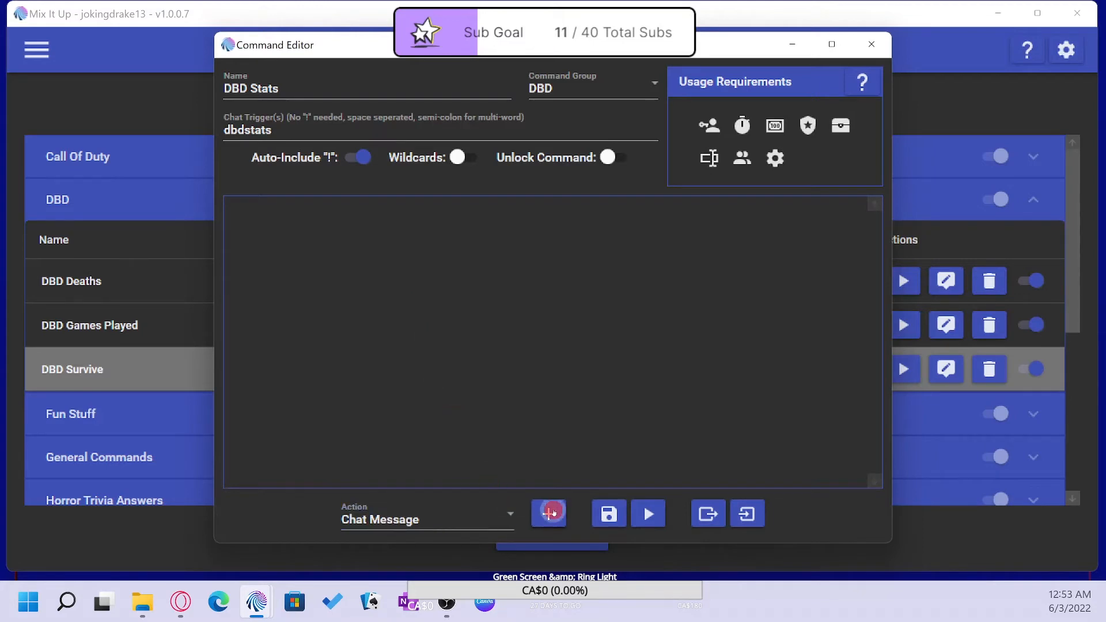
{"action": "left_click", "coordinate": [331, 320]}
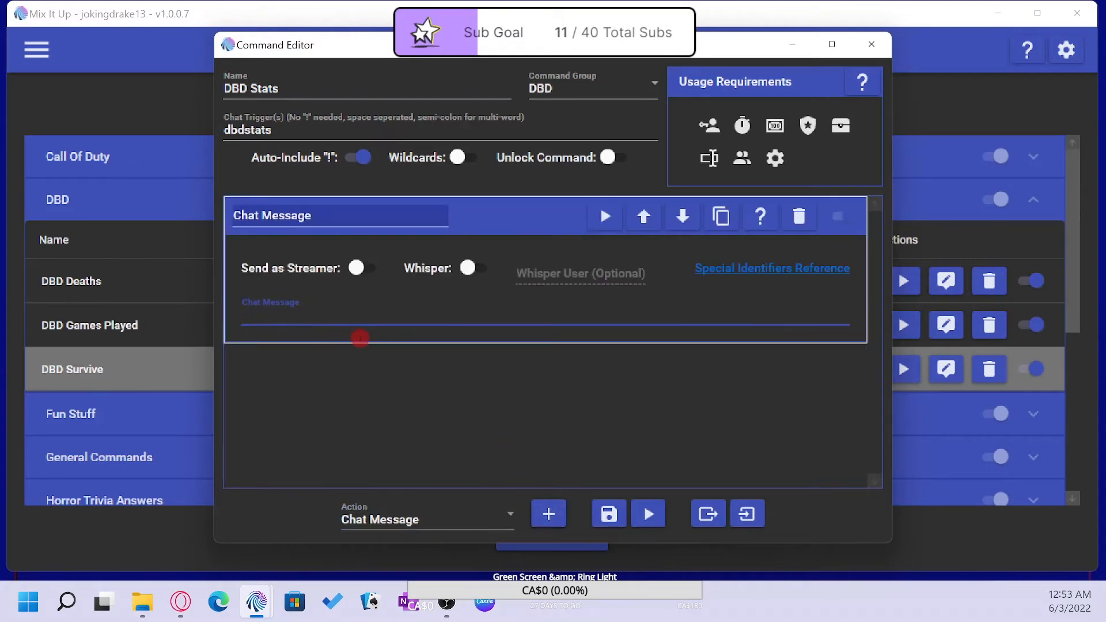
{"action": "type", "text": "DBD Stats:"}
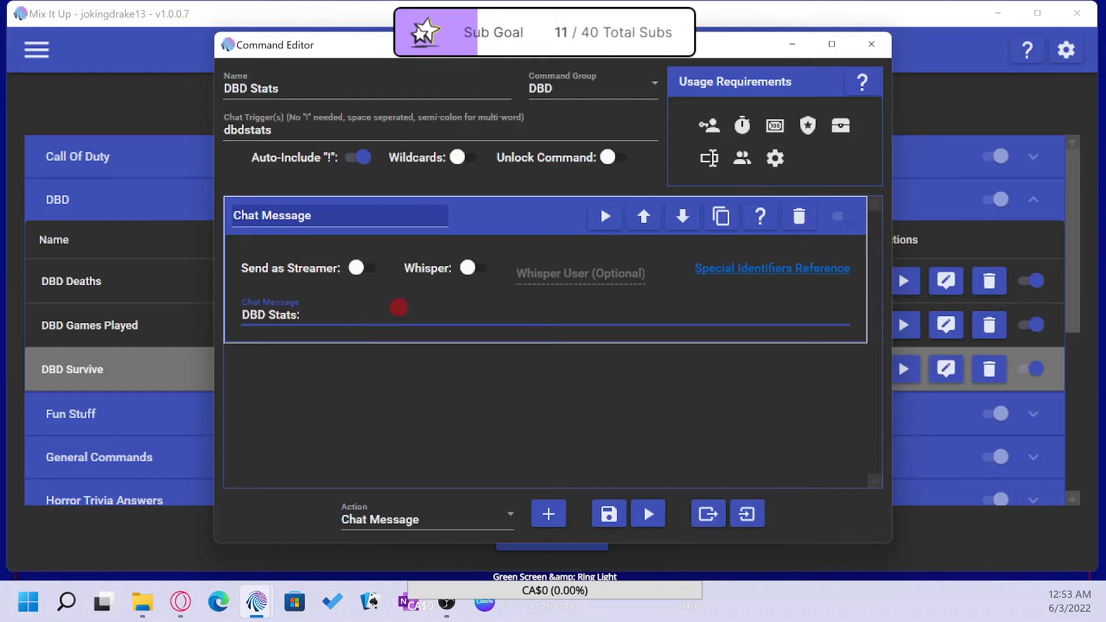
Step: Check the counter names used in the DBD Deaths, DBD Survive and DBD Games Played commands
{"action": "left_click", "coordinate": [135, 285]}
{"action": "left_click", "coordinate": [946, 282]}
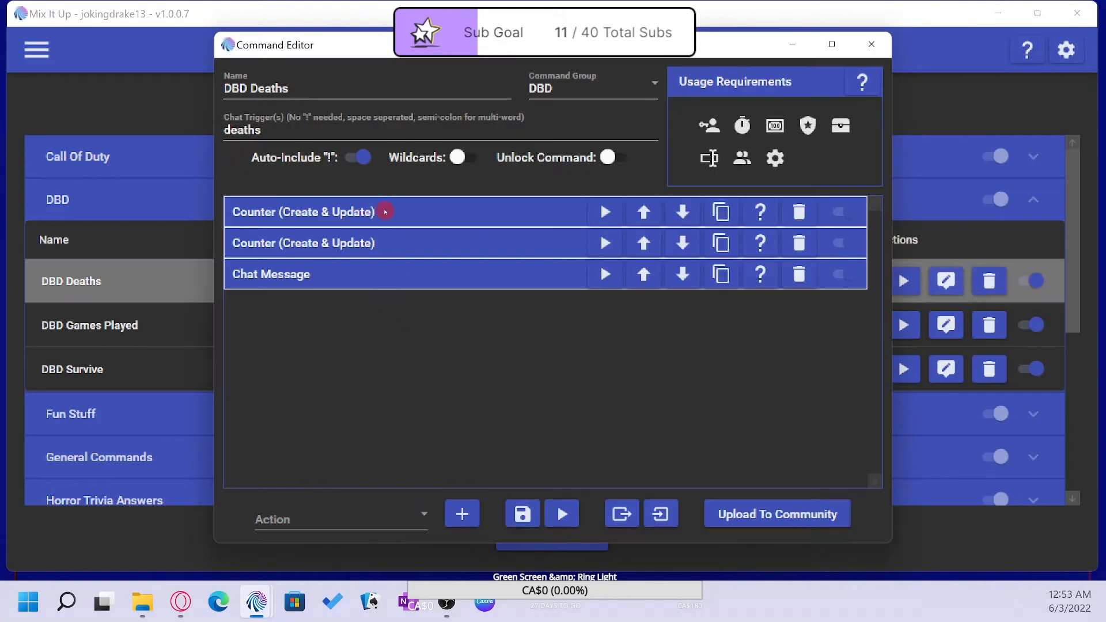
{"action": "left_click", "coordinate": [385, 211]}
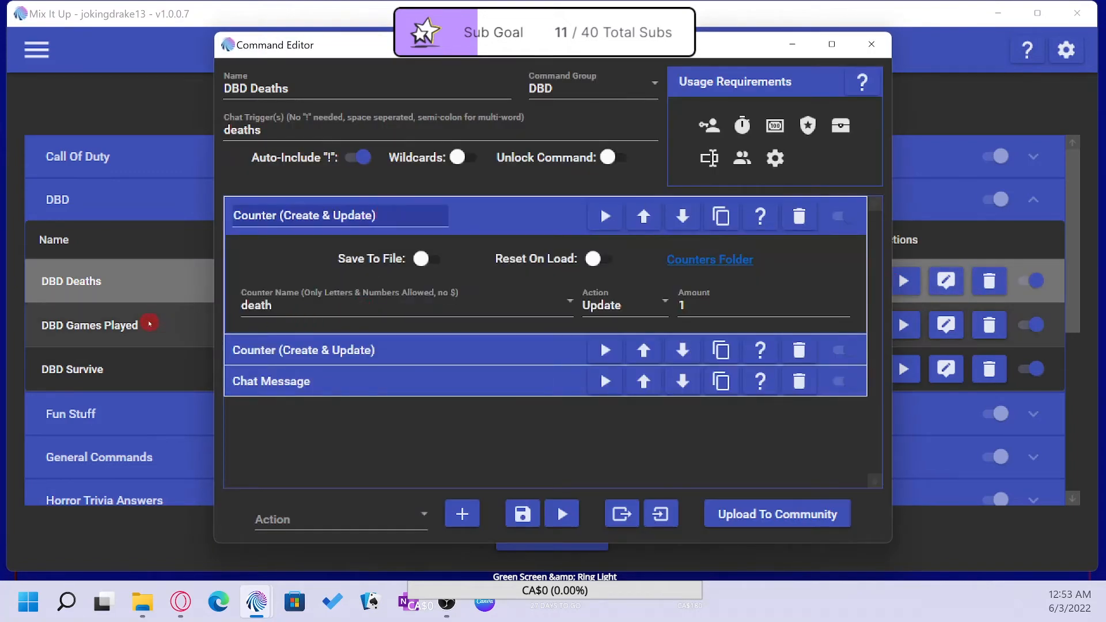
{"action": "left_click", "coordinate": [135, 366]}
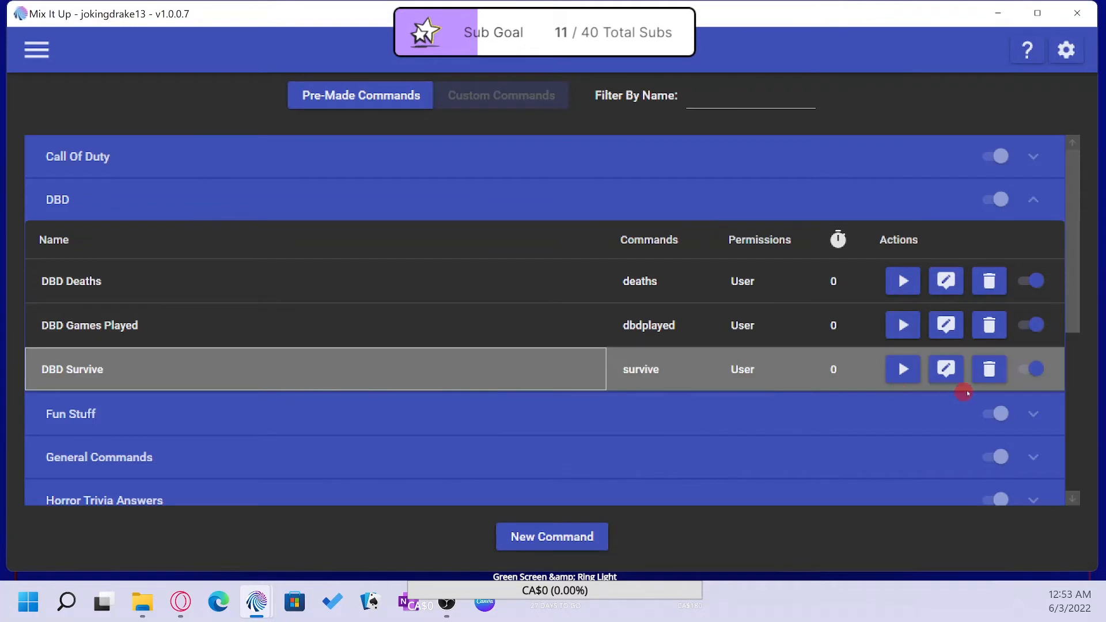
{"action": "left_click", "coordinate": [946, 369]}
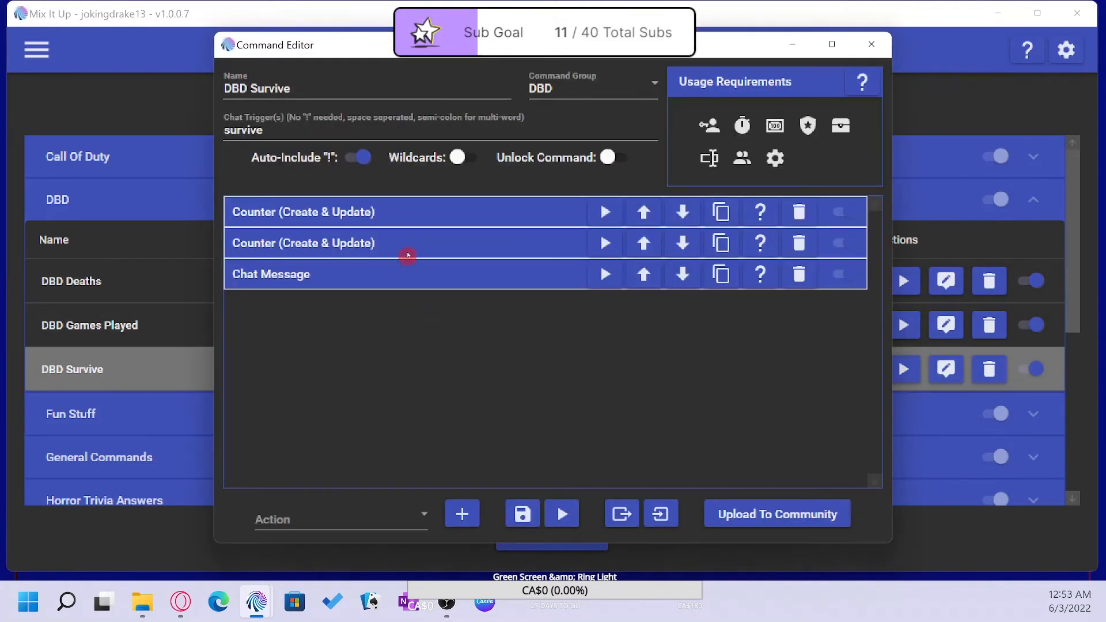
{"action": "left_click", "coordinate": [387, 209]}
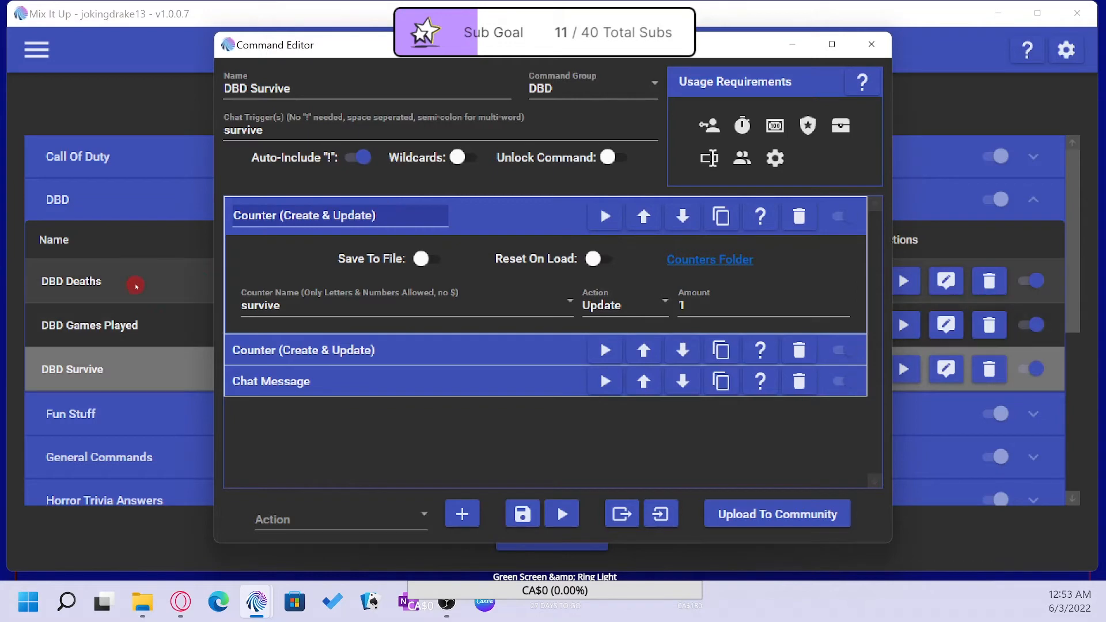
{"action": "left_click", "coordinate": [118, 323]}
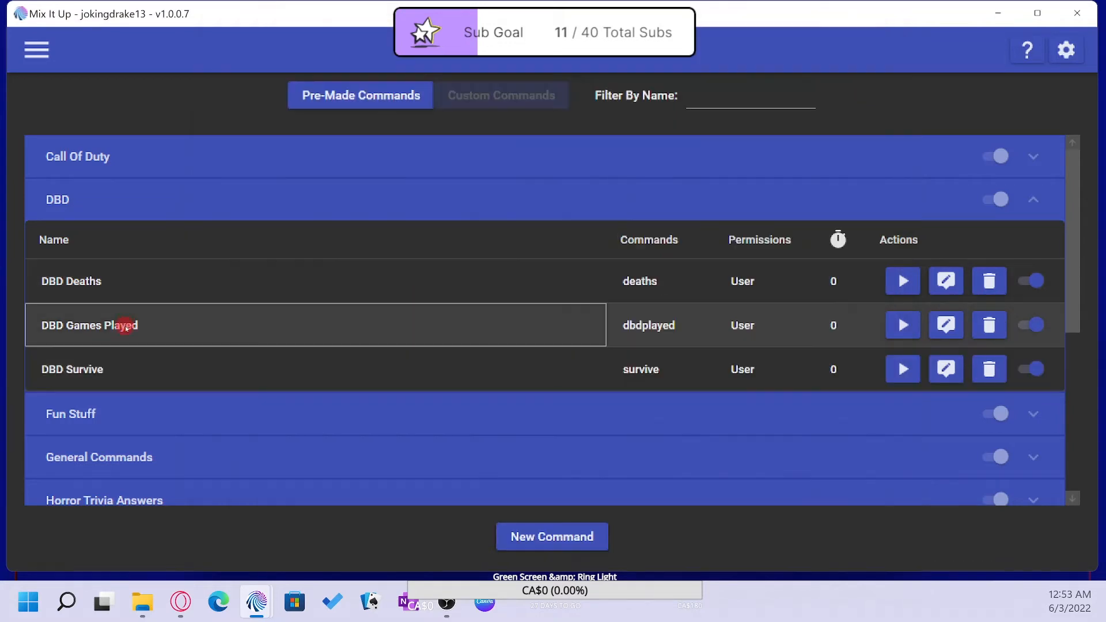
{"action": "left_click", "coordinate": [956, 324]}
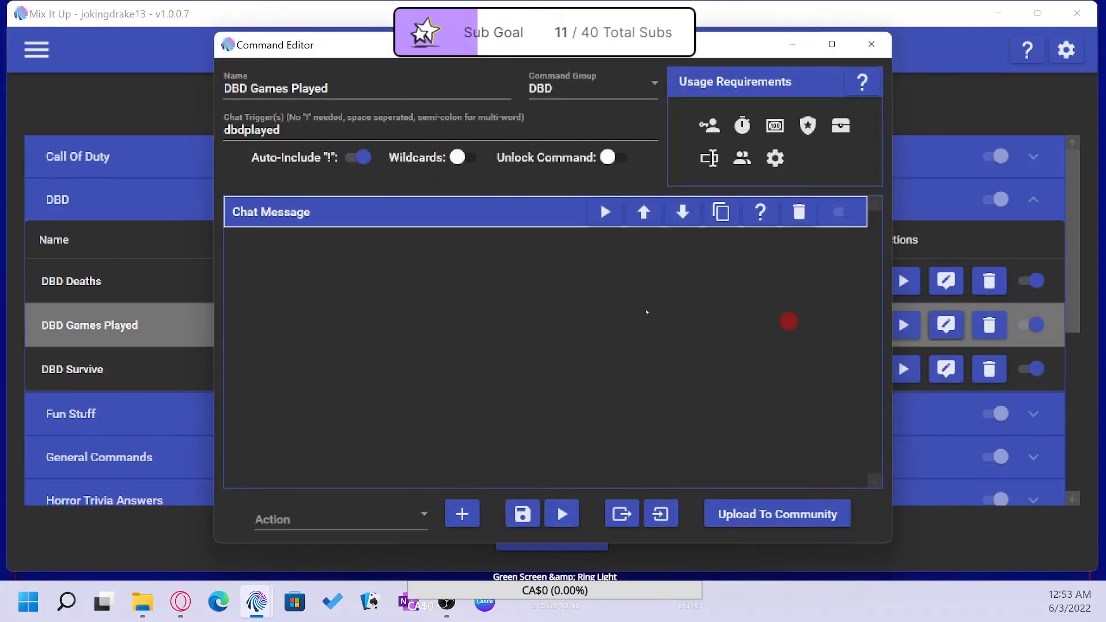
{"action": "left_click", "coordinate": [389, 217]}
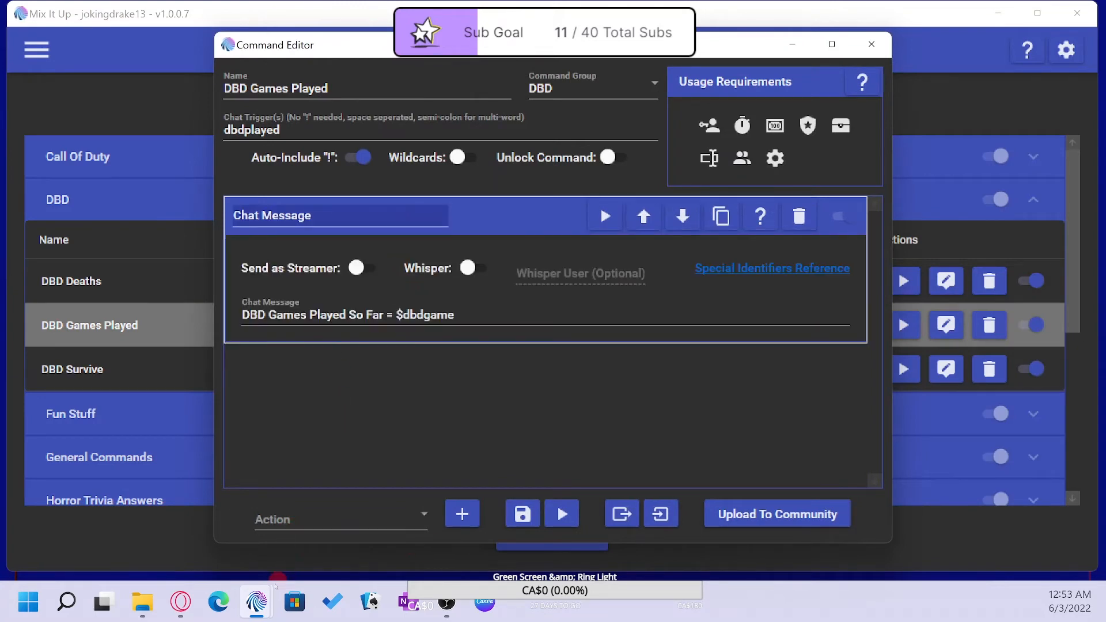
Step: Return to the DBD Stats editor and append "Deaths = $death" to its chat message
{"action": "mouse_move", "coordinate": [262, 575]}
{"action": "left_click", "coordinate": [258, 521]}
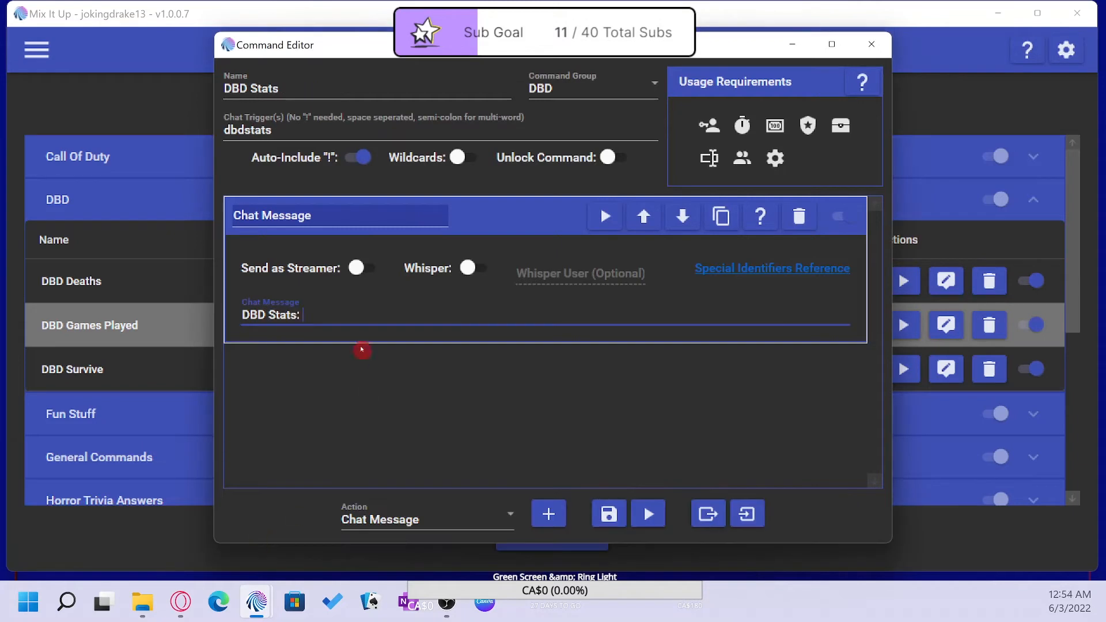
{"action": "left_click", "coordinate": [369, 311]}
{"action": "type", "text": "Deaths:"}
{"action": "key", "text": "BackSpace"}
{"action": "type", "text": "= $death"}
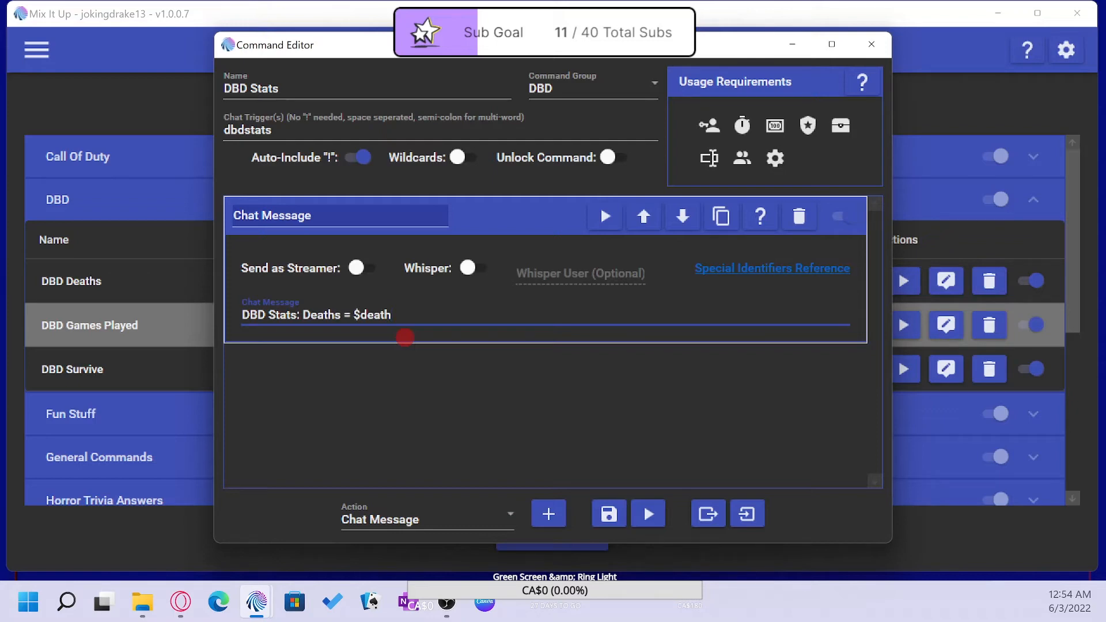
Step: Append ", Survive = $survive" to the DBD Stats chat message
{"action": "type", "text": ", Survi"}
{"action": "type", "text": "ve"}
{"action": "type", "text": " -"}
{"action": "type", "text": "="}
{"action": "type", "text": " $"}
{"action": "type", "text": "survive"}
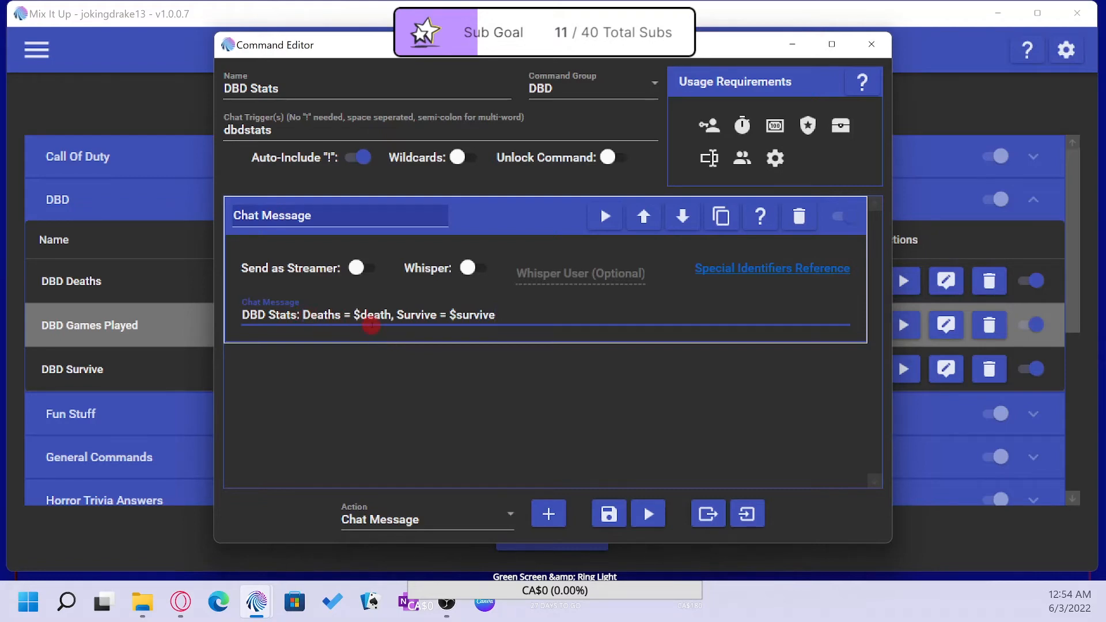
Step: Insert "Games = $dbdgame, " before "Deaths" in the DBD Stats chat message and save the command
{"action": "type", "text": "Games"}
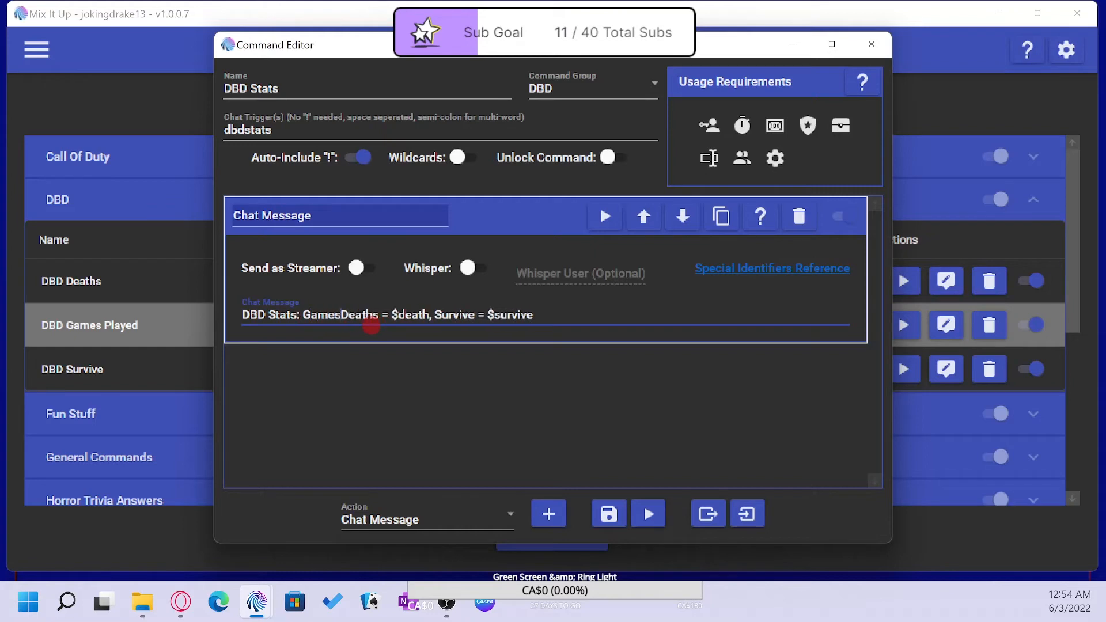
{"action": "type", "text": " = "}
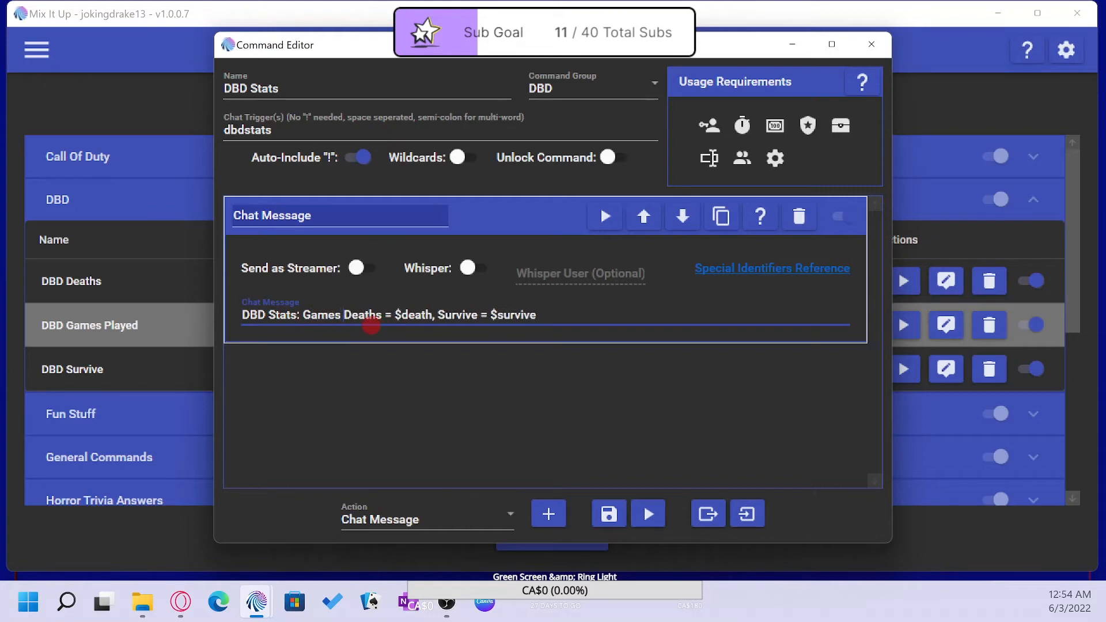
{"action": "type", "text": "$dbd"}
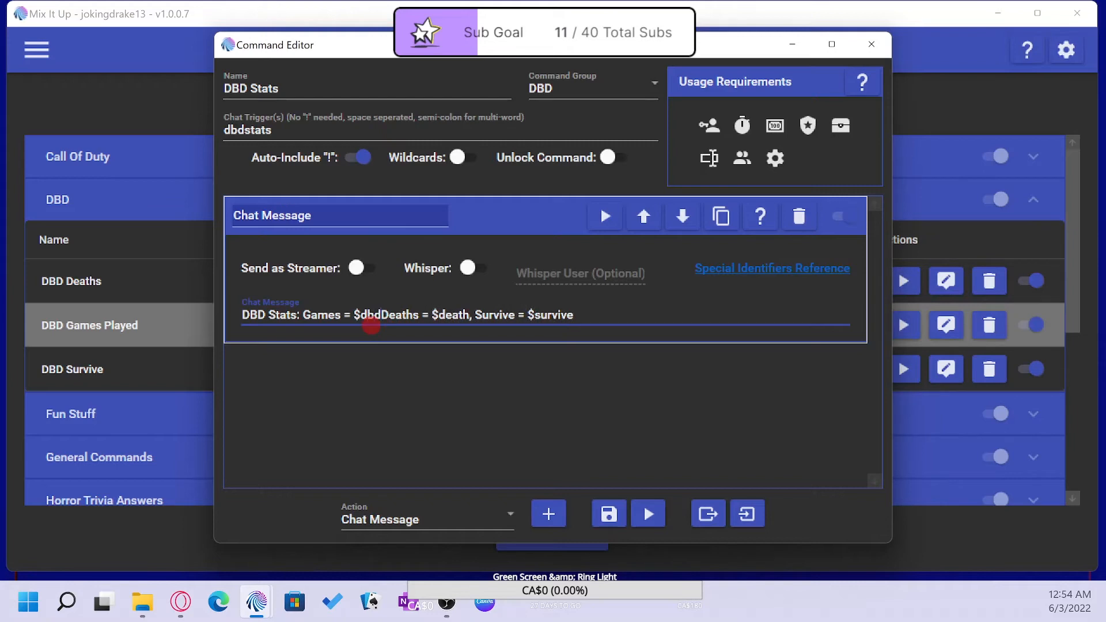
{"action": "type", "text": "game"}
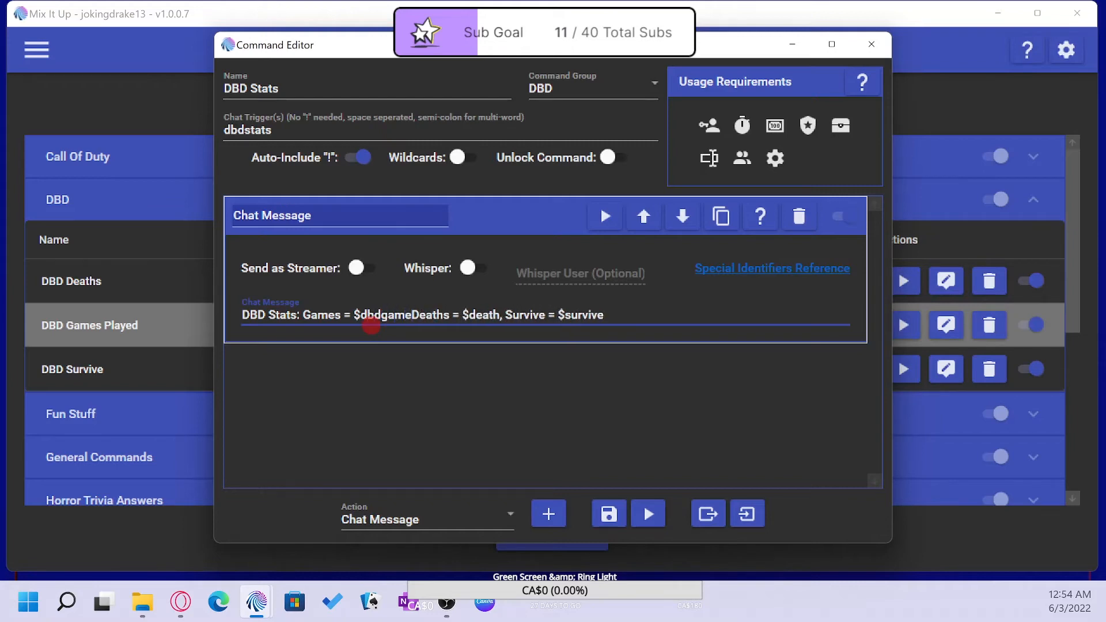
{"action": "type", "text": ","}
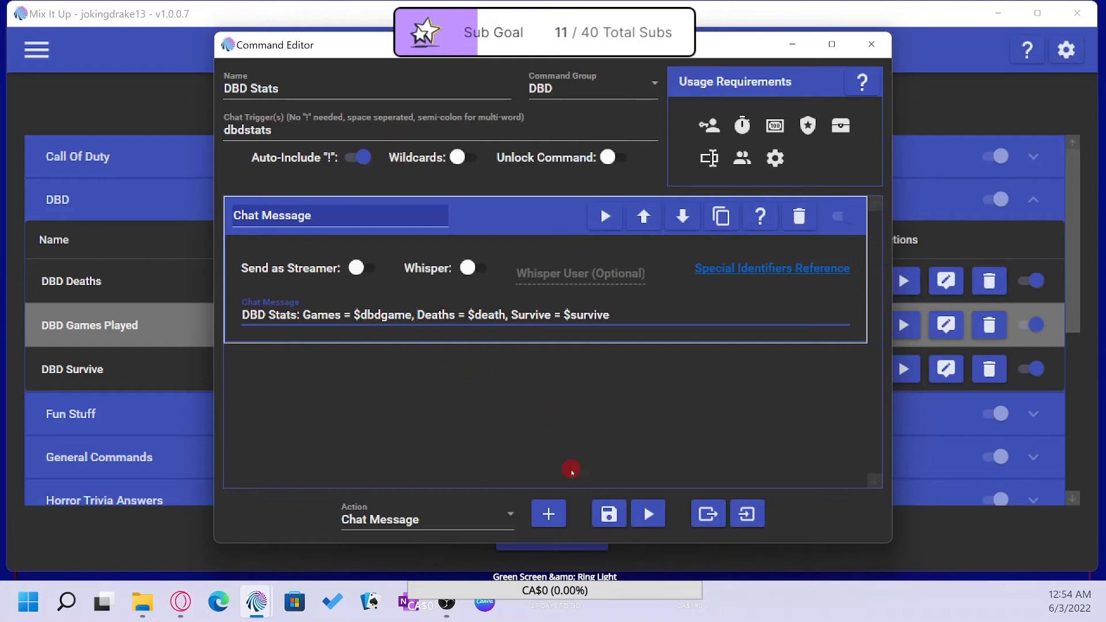
{"action": "left_click", "coordinate": [608, 516]}
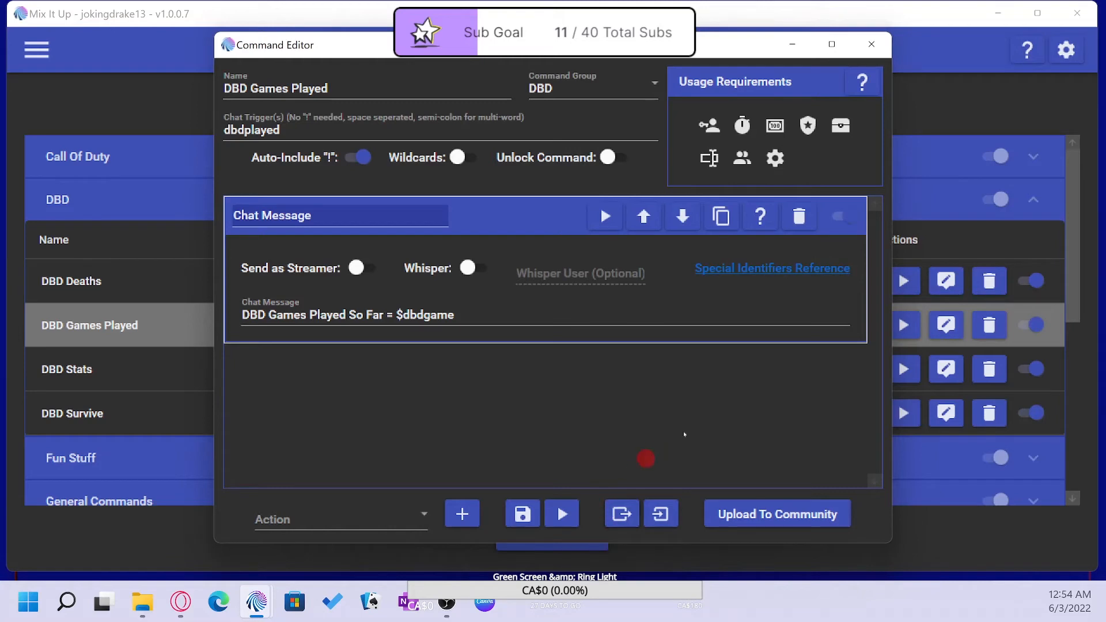
Step: Close the open editors for the DBD Games Played, DBD Survive and DBD Deaths commands and return to the command list
{"action": "left_click", "coordinate": [867, 46]}
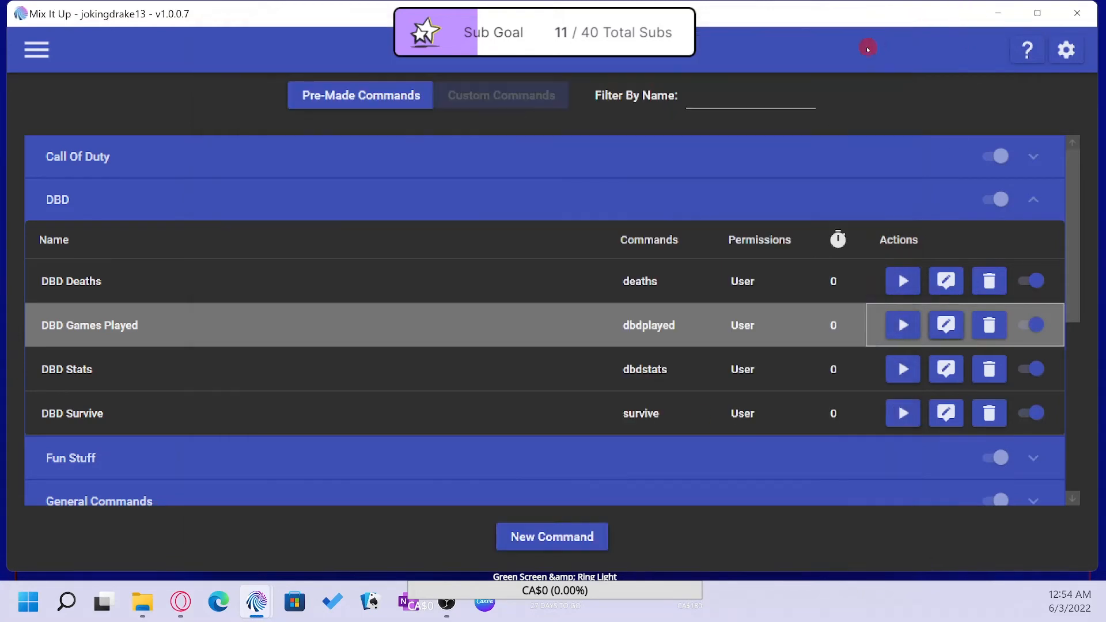
{"action": "mouse_move", "coordinate": [256, 602]}
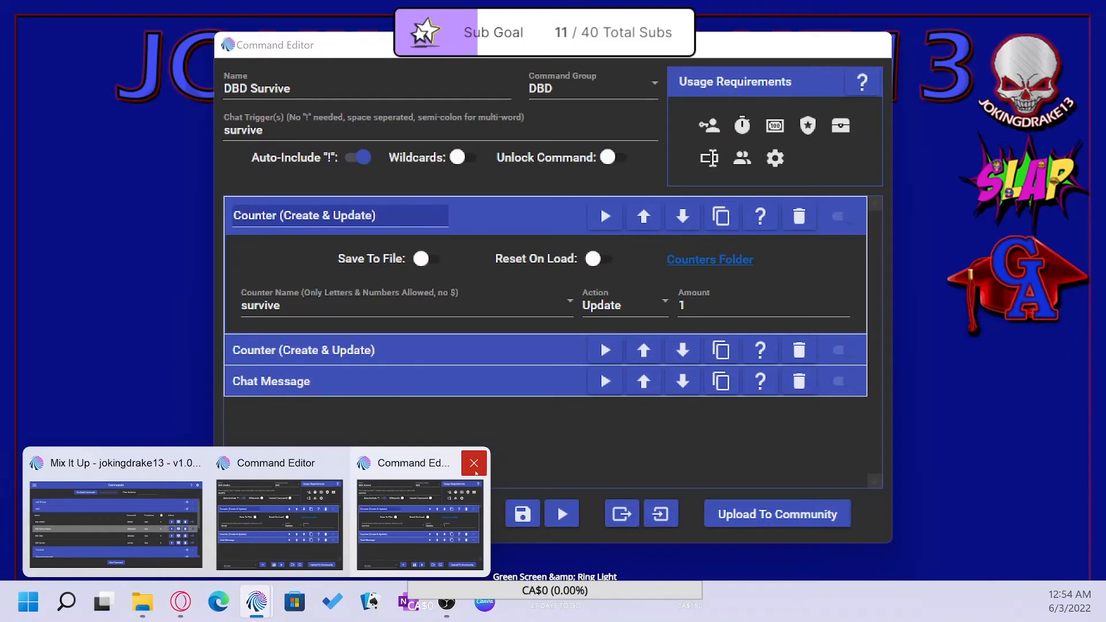
{"action": "left_click", "coordinate": [474, 463]}
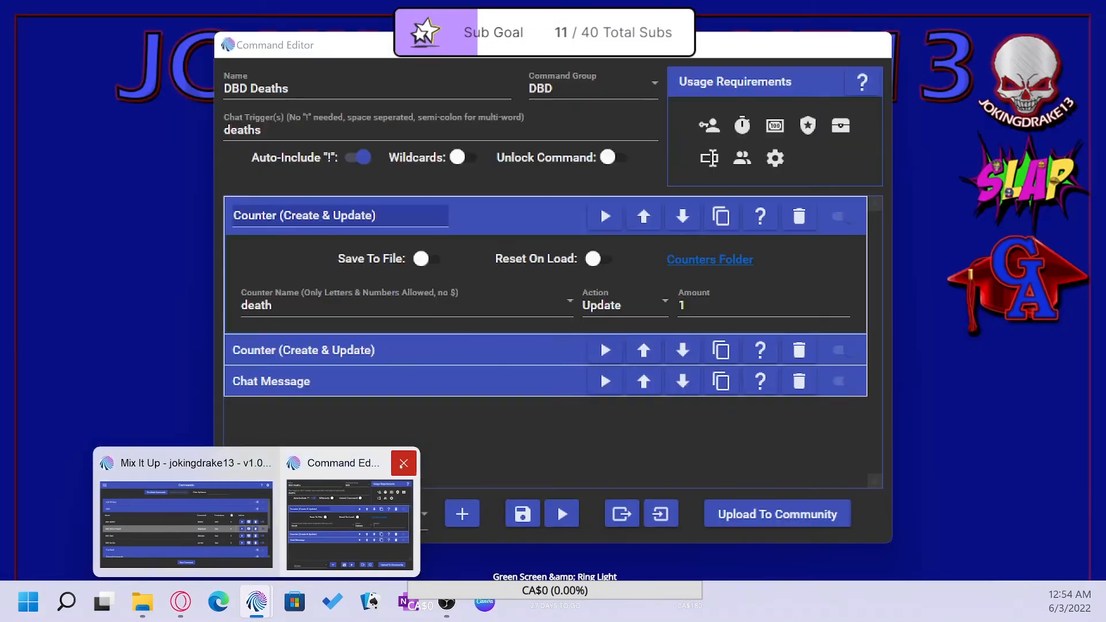
{"action": "left_click", "coordinate": [401, 465]}
{"action": "left_click", "coordinate": [284, 466]}
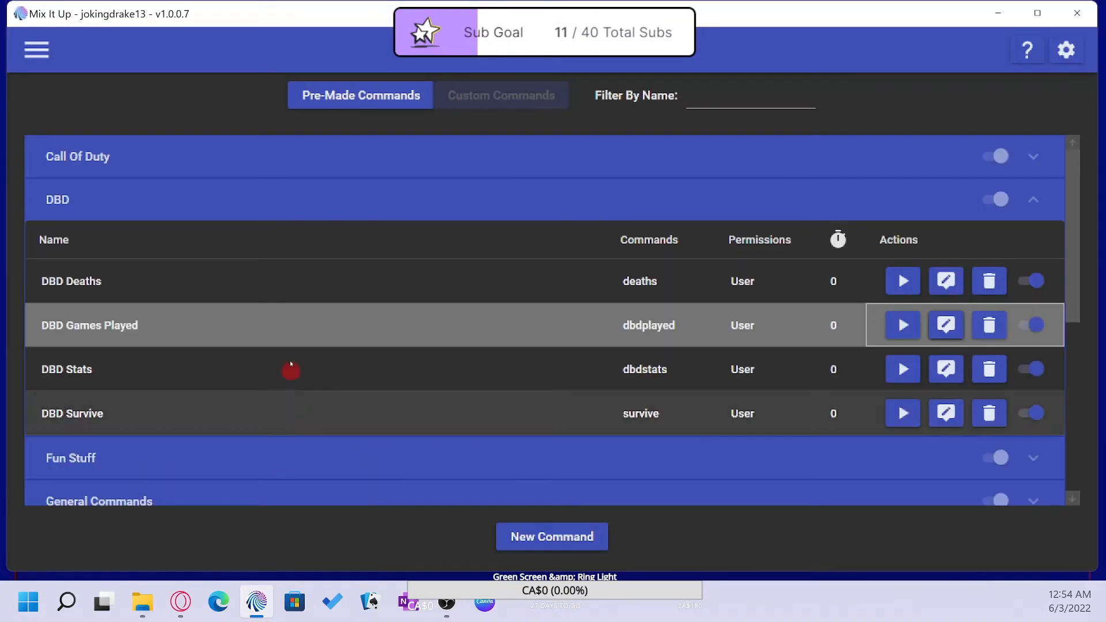
Step: Go to the chat page and try to trigger the death counter by sending "!death"
{"action": "left_click", "coordinate": [36, 50]}
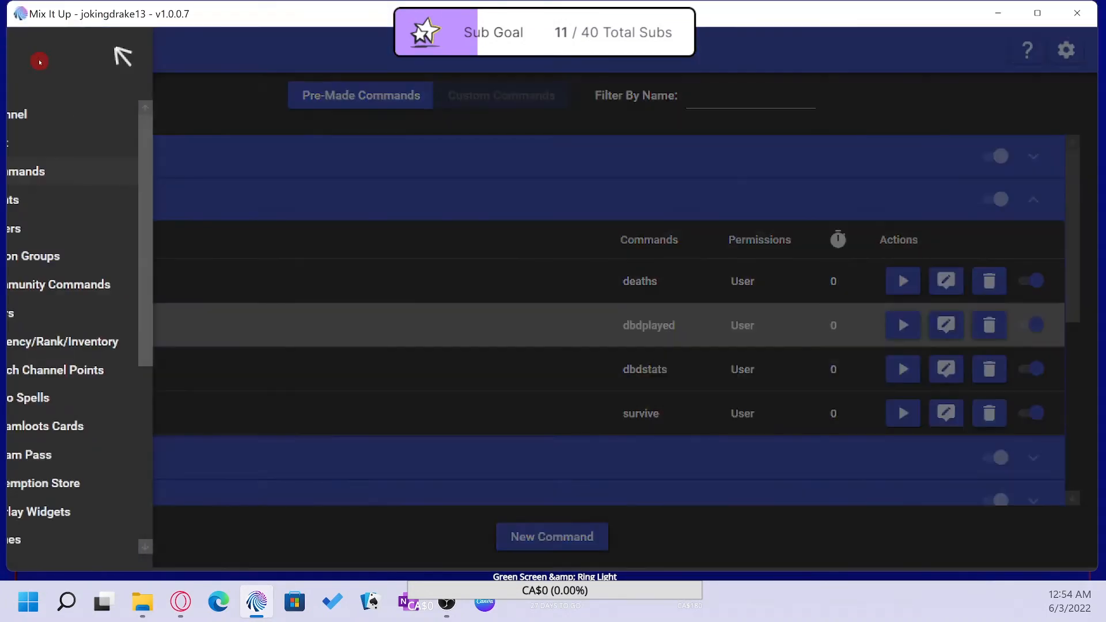
{"action": "left_click", "coordinate": [52, 150]}
{"action": "left_click", "coordinate": [167, 543]}
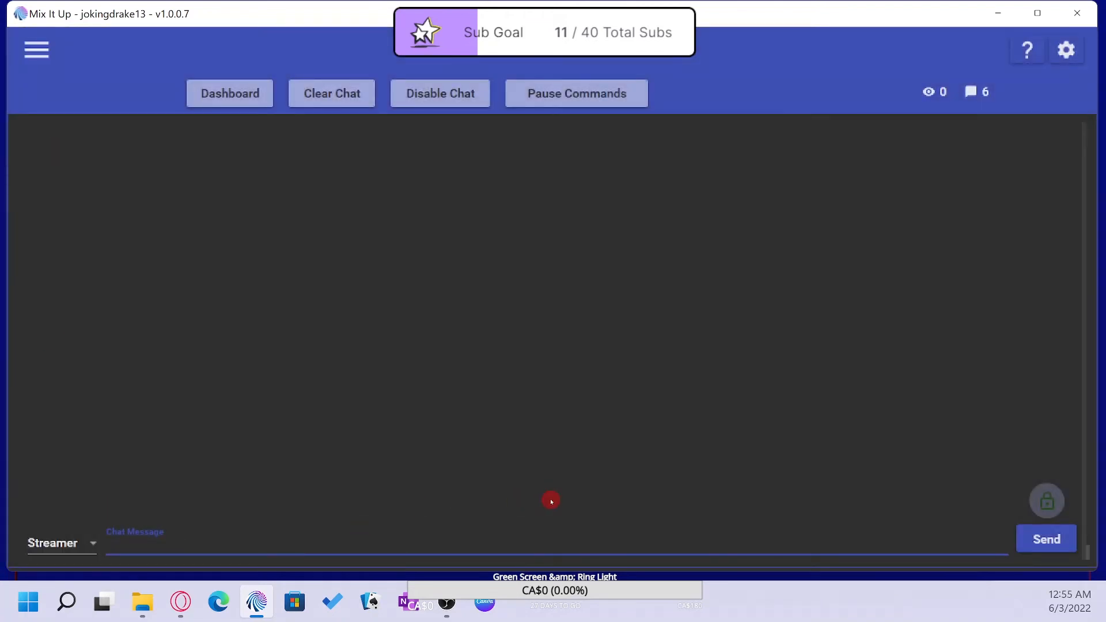
{"action": "type", "text": "!"}
{"action": "type", "text": "death"}
{"action": "key", "text": "Return"}
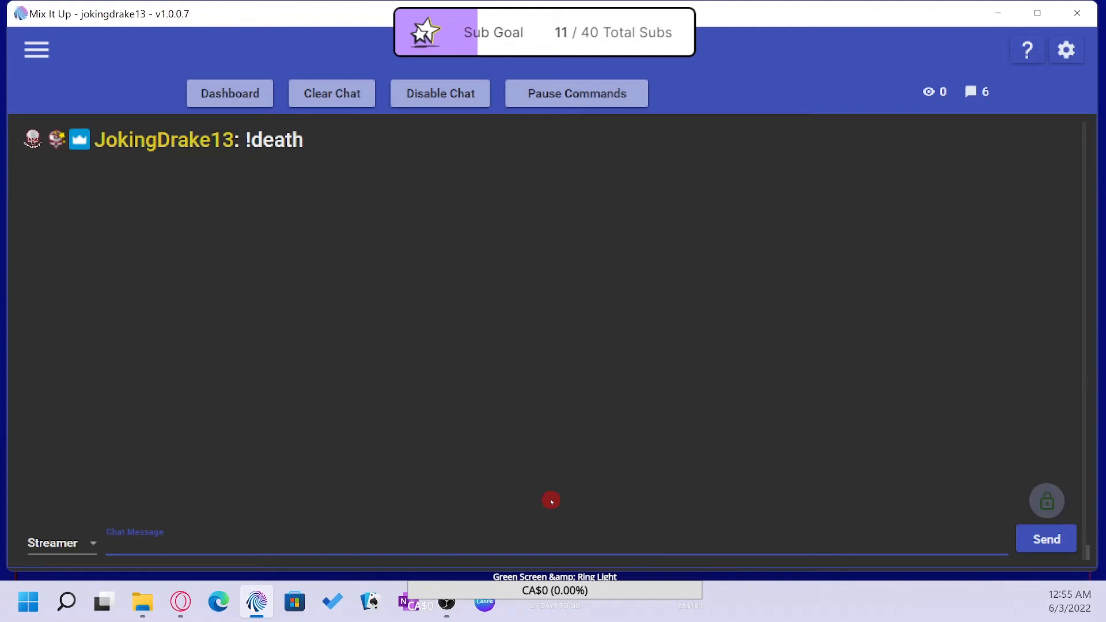
Step: Check the chat trigger of the DBD Deaths command in its editor and close the editor
{"action": "left_click", "coordinate": [36, 50]}
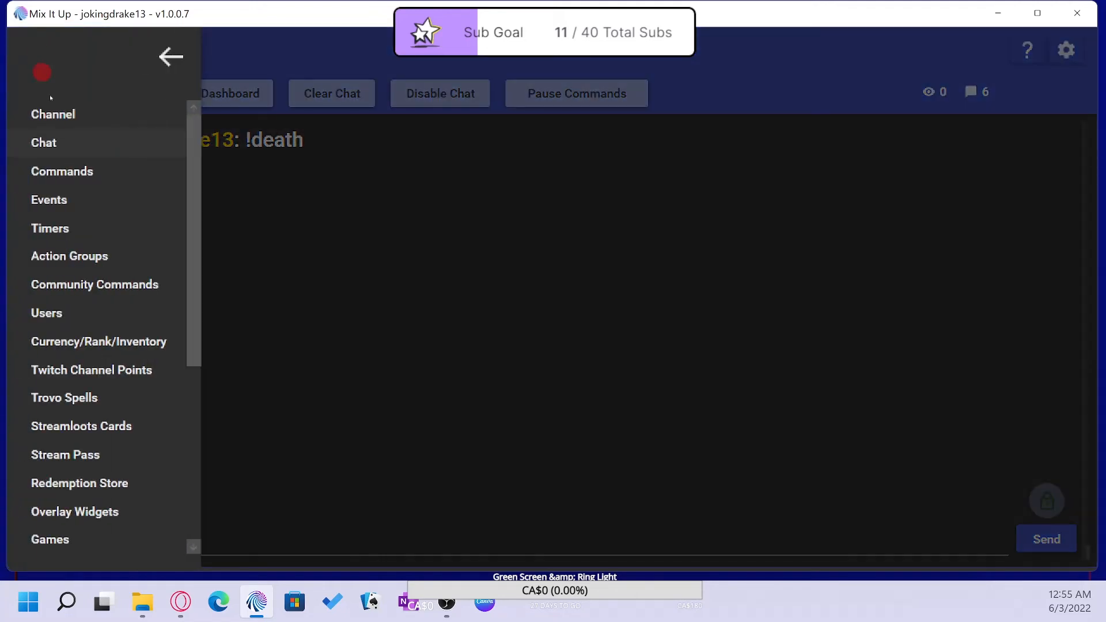
{"action": "left_click", "coordinate": [74, 172]}
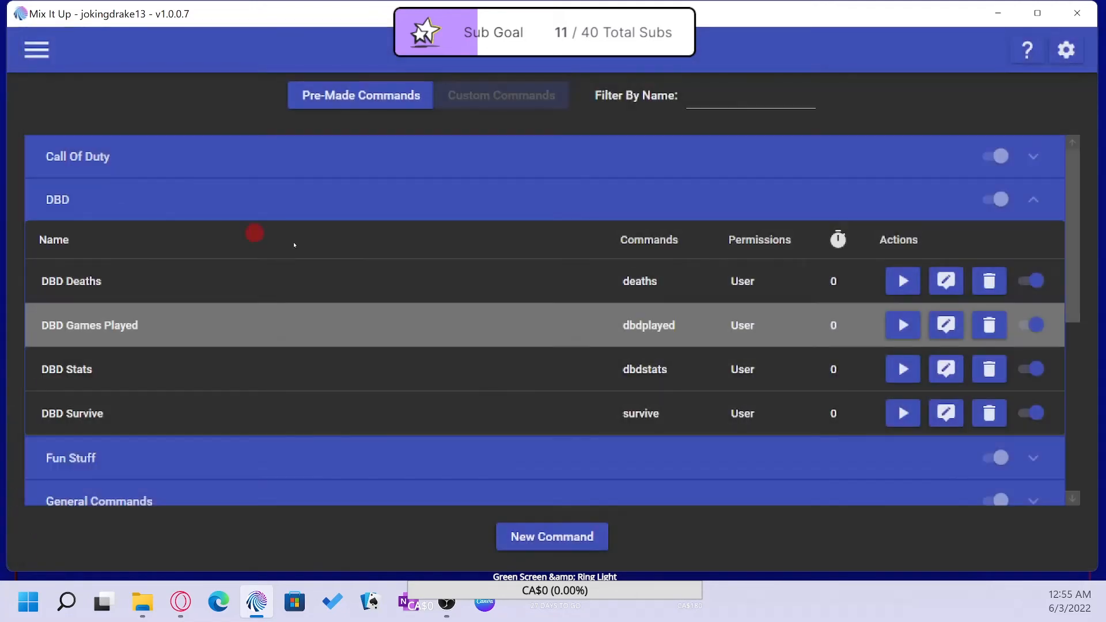
{"action": "left_click", "coordinate": [349, 286]}
{"action": "left_click", "coordinate": [946, 282]}
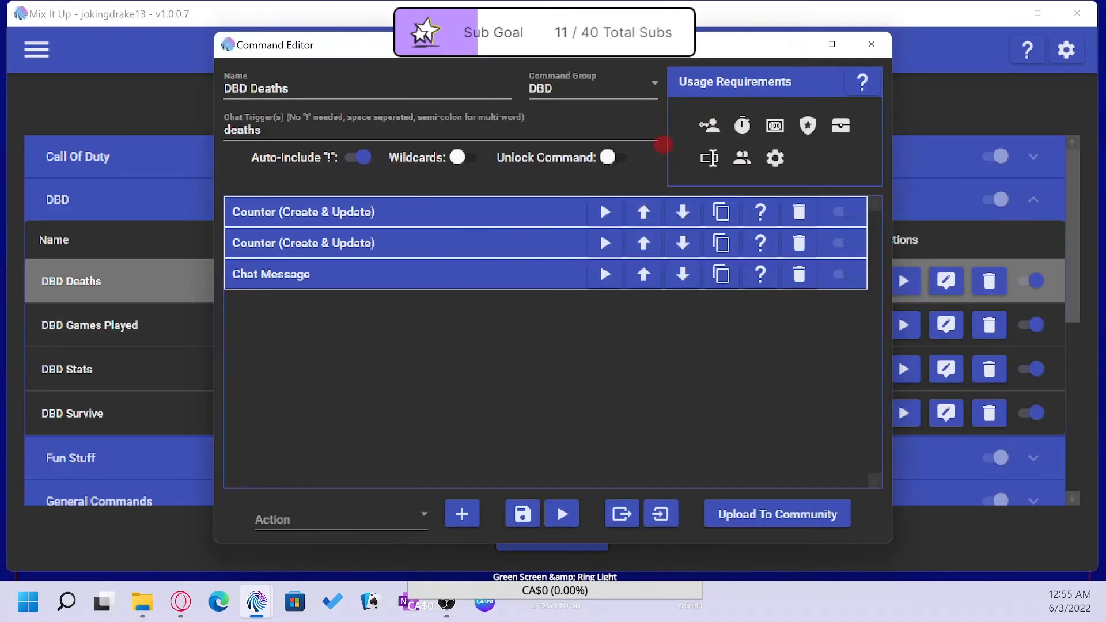
{"action": "left_click", "coordinate": [870, 45]}
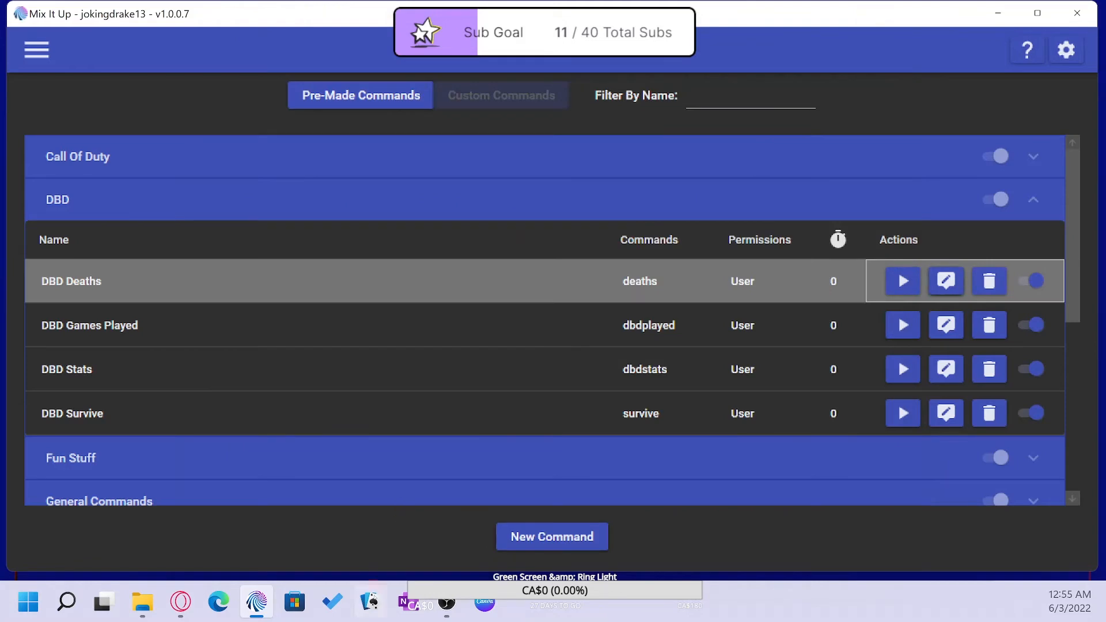
Step: Test the death counter in chat by sending "!deaths" twice, followed by "!dbdstats"
{"action": "left_click", "coordinate": [37, 50]}
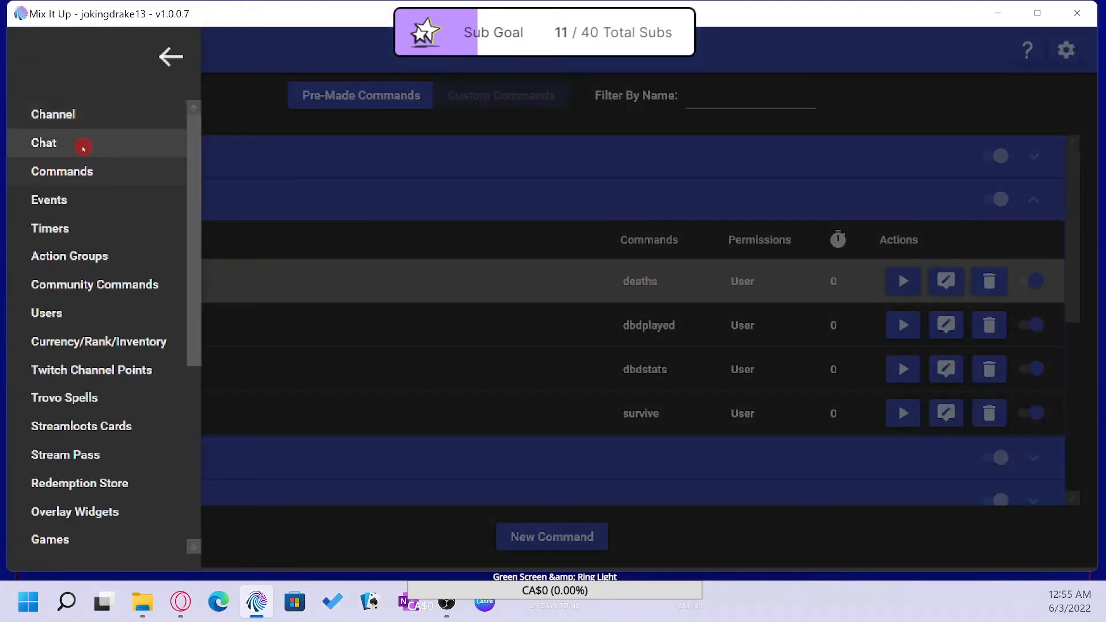
{"action": "left_click", "coordinate": [83, 148]}
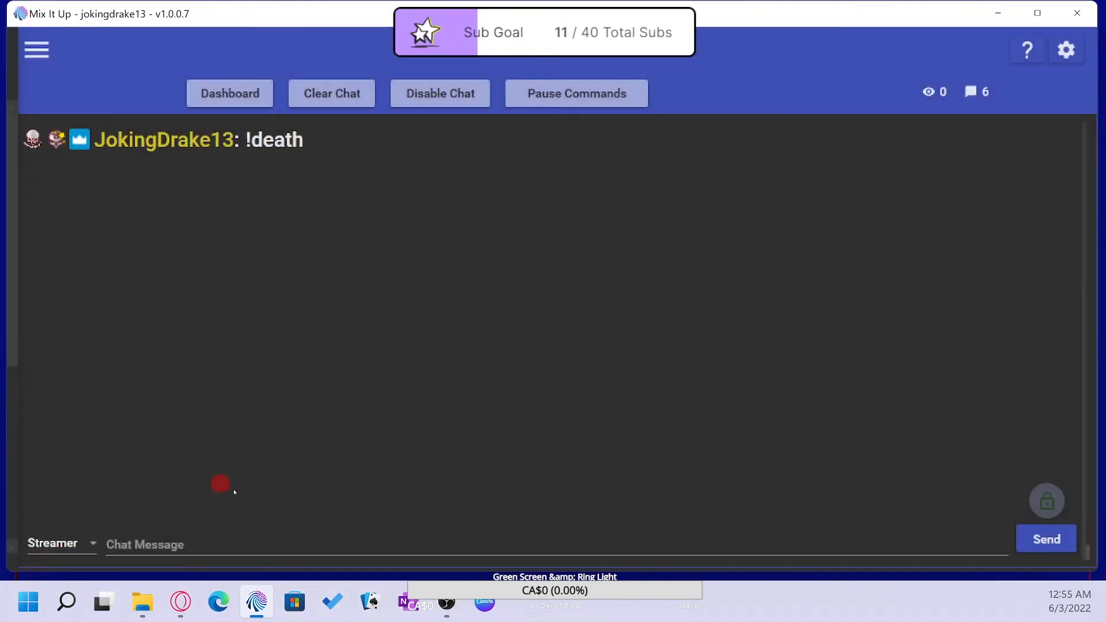
{"action": "left_click", "coordinate": [162, 542]}
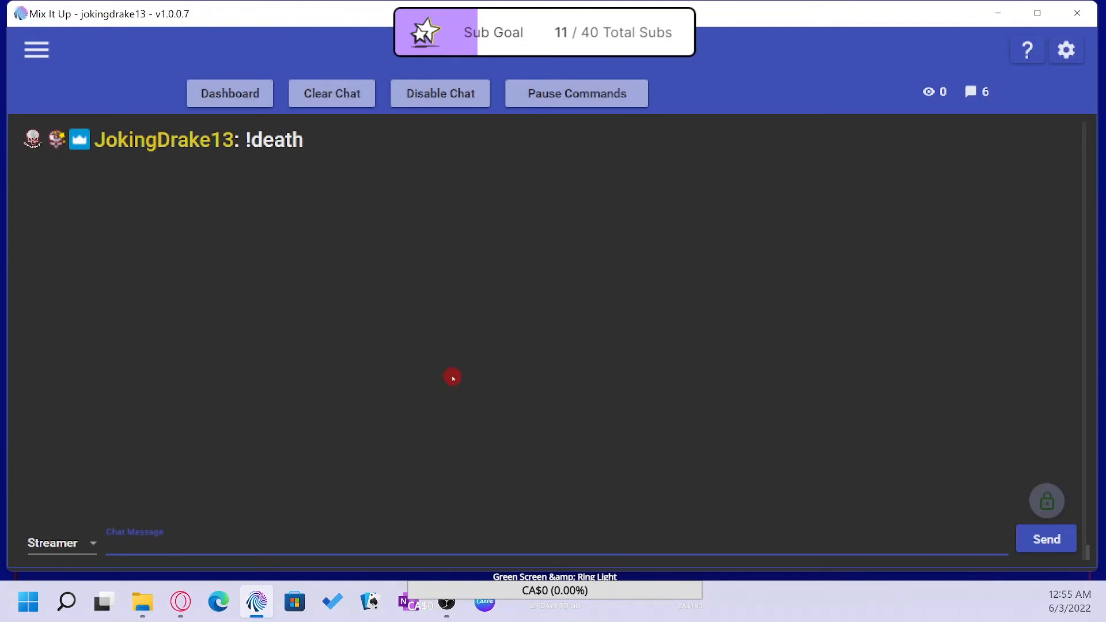
{"action": "type", "text": "!deaths"}
{"action": "key", "text": "Return"}
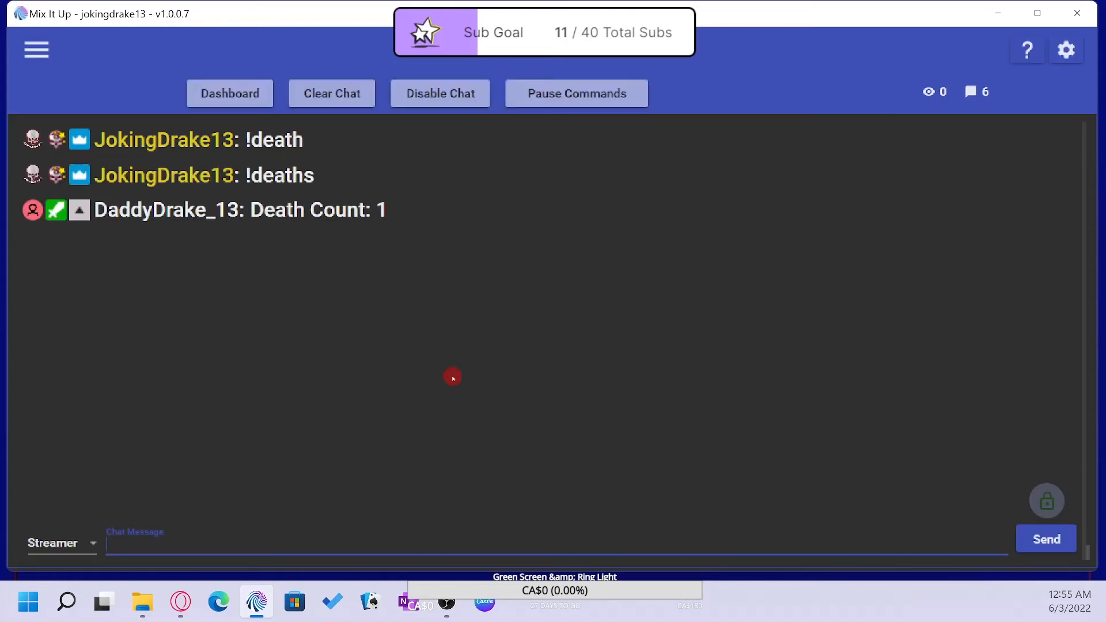
{"action": "type", "text": "!deaths"}
{"action": "key", "text": "Return"}
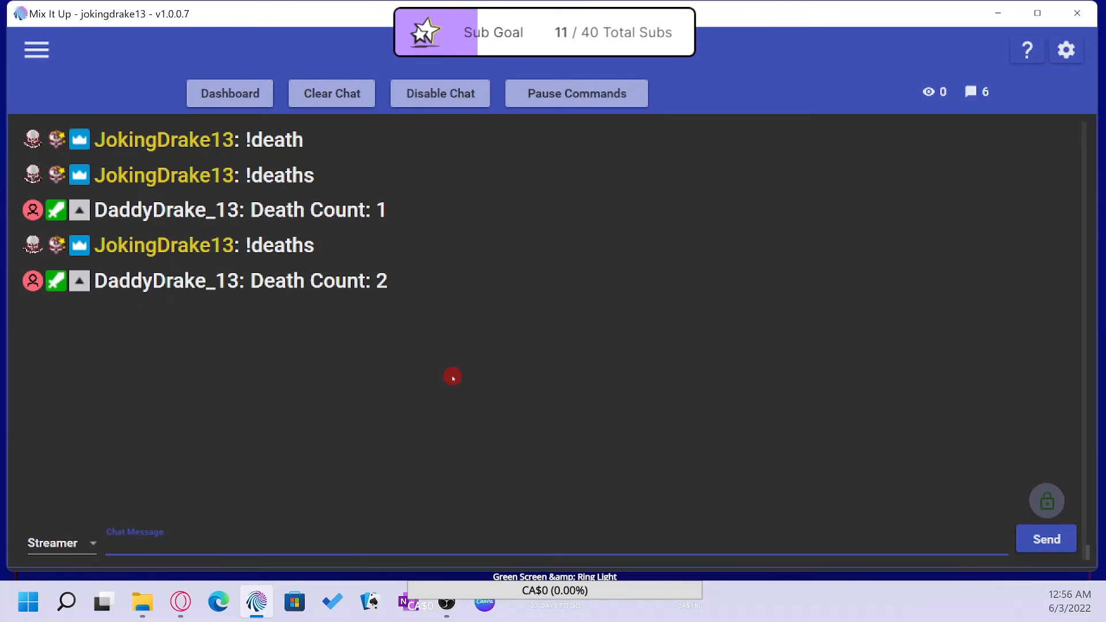
{"action": "type", "text": "!dbdstats"}
{"action": "key", "text": "Return"}
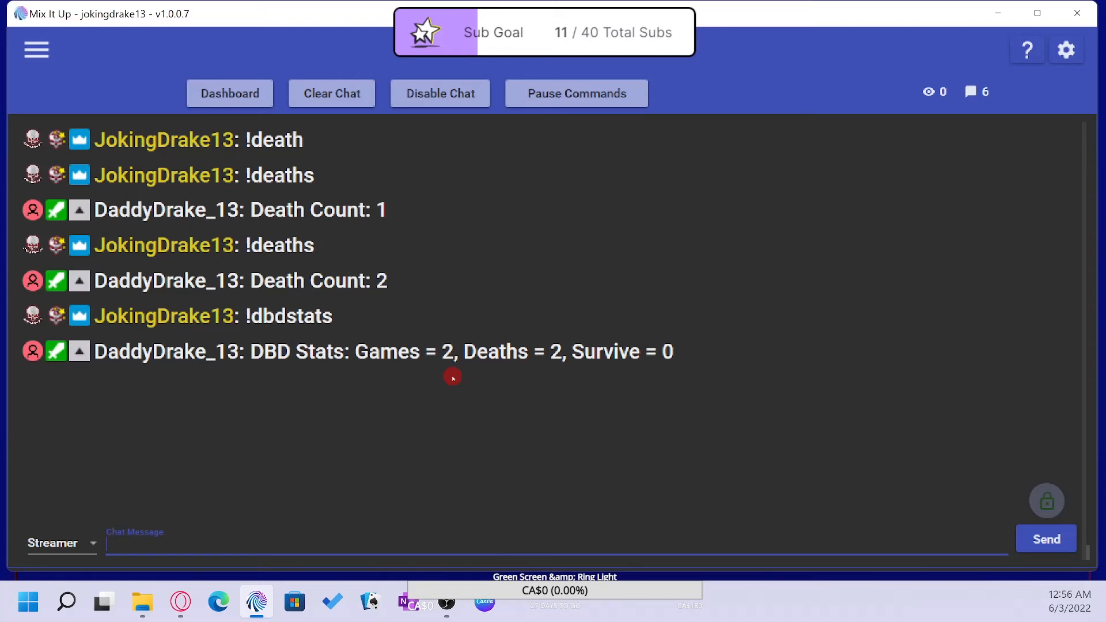
Step: Test the survival counter in chat by sending "!survive", followed by "!dbdstats"
{"action": "type", "text": "!surbi"}
{"action": "key", "text": "BackSpace"}
{"action": "key", "text": "BackSpace"}
{"action": "type", "text": "vivb"}
{"action": "key", "text": "BackSpace"}
{"action": "type", "text": "e"}
{"action": "key", "text": "Return"}
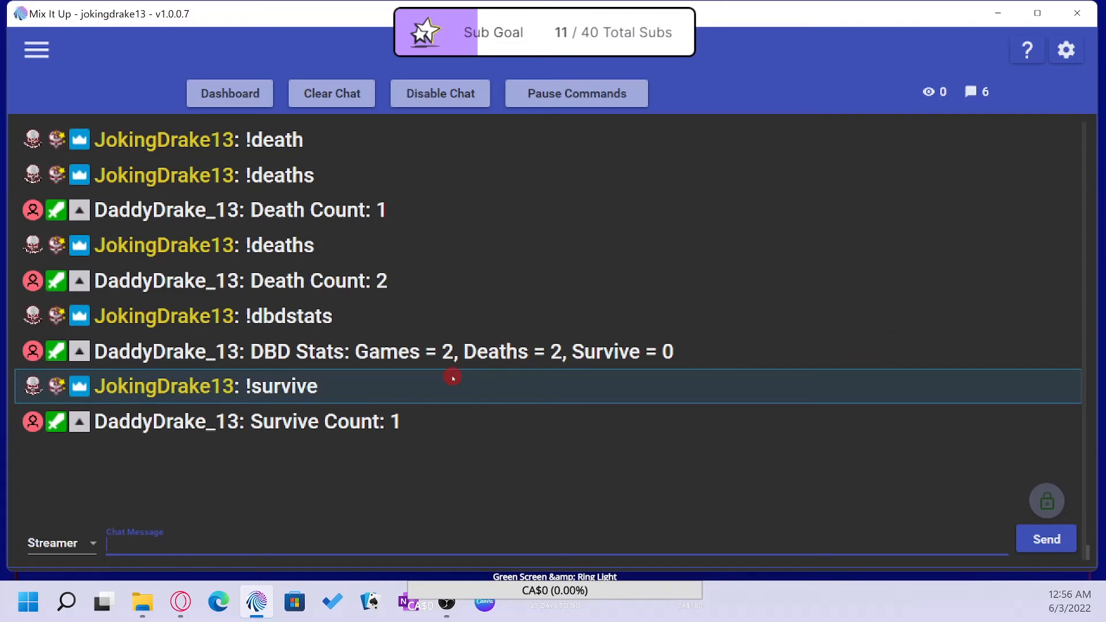
{"action": "type", "text": "!dbdstats"}
{"action": "key", "text": "Return"}
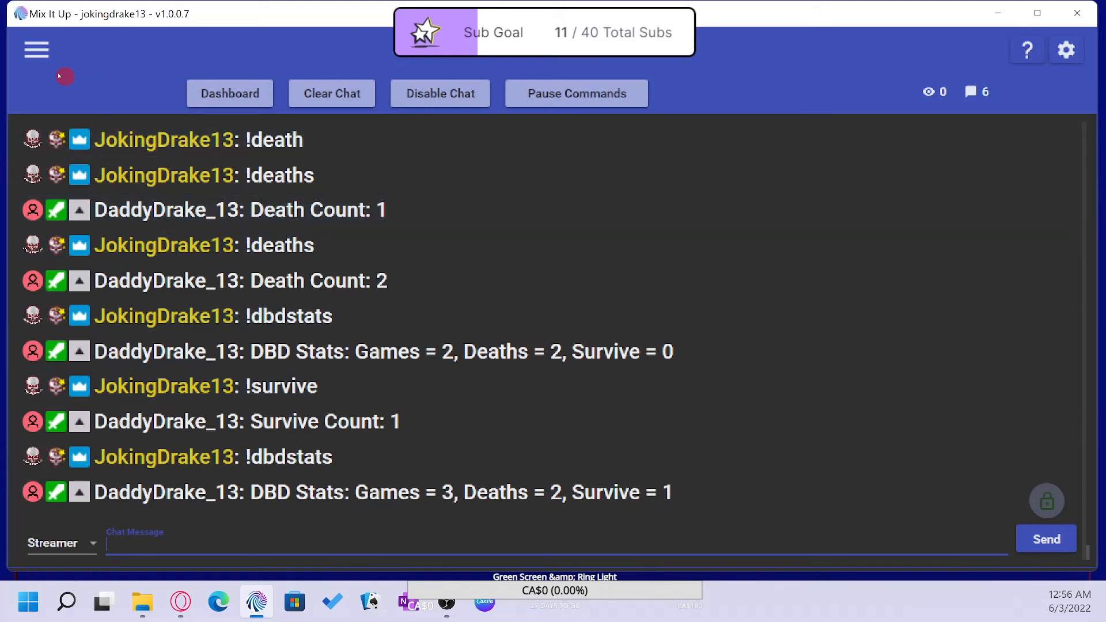
Step: Review the first counter action of the DBD Deaths command, including its Reset On Load option, and close the editor
{"action": "left_click", "coordinate": [36, 51]}
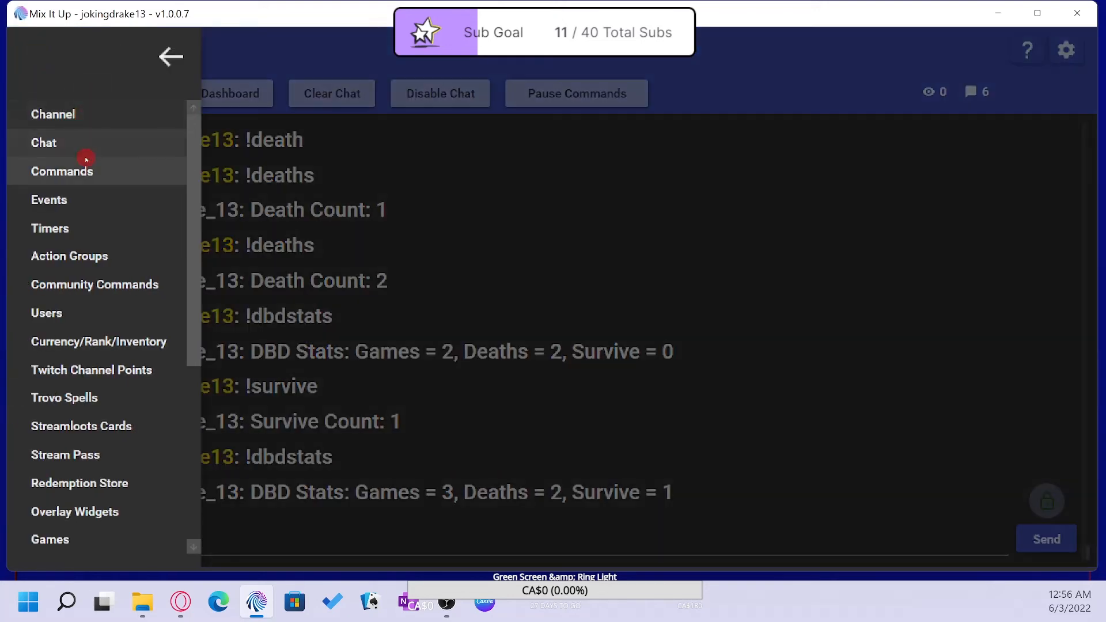
{"action": "left_click", "coordinate": [82, 174]}
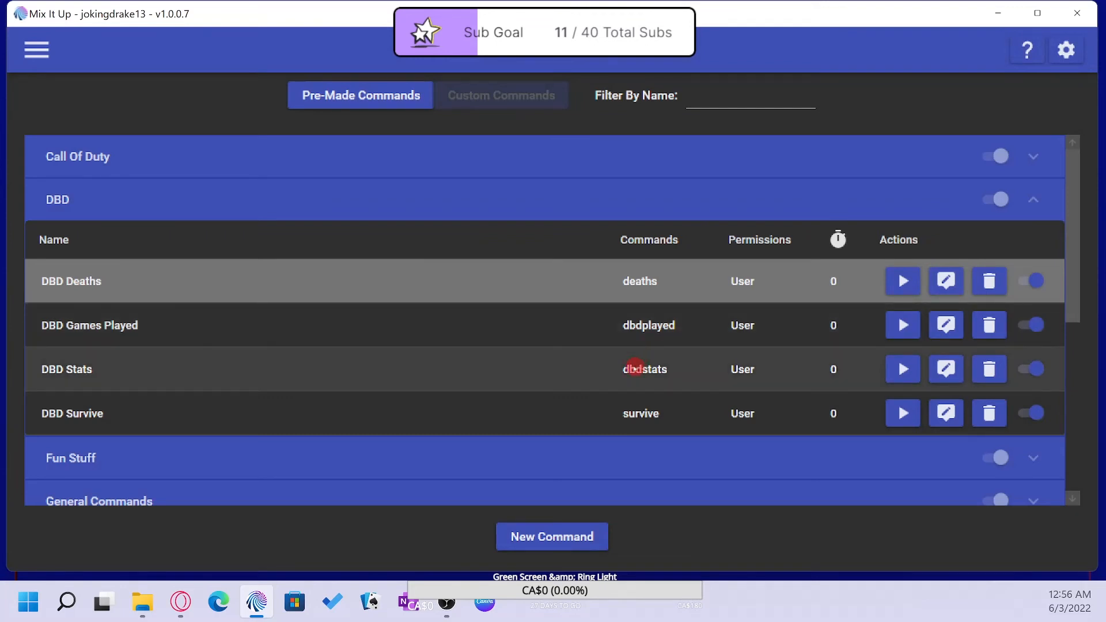
{"action": "left_click", "coordinate": [514, 284]}
{"action": "left_click", "coordinate": [940, 280]}
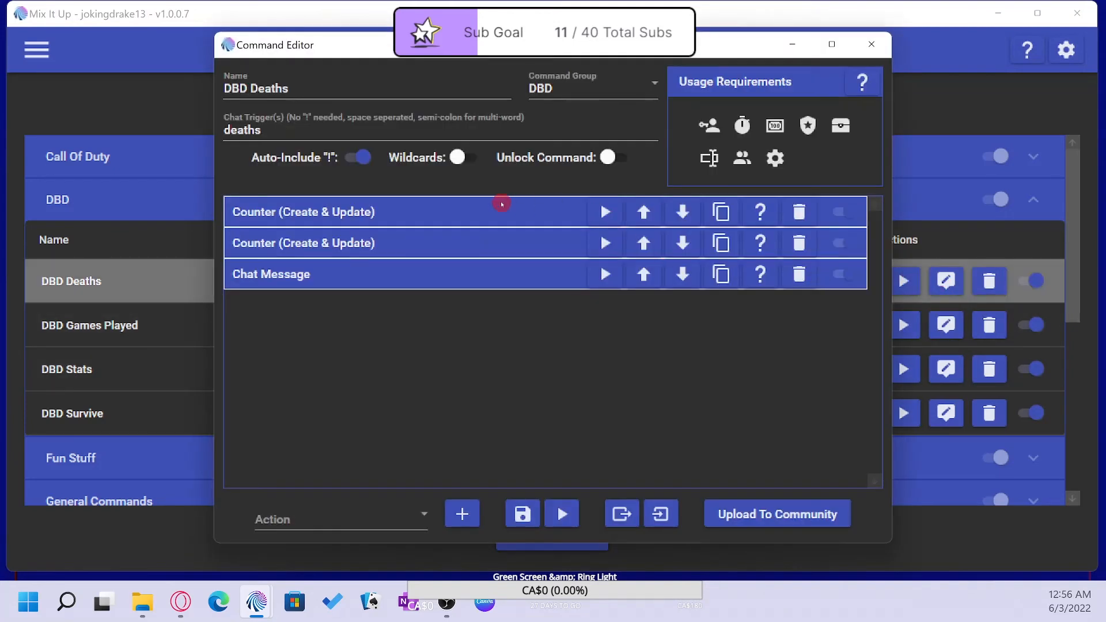
{"action": "left_click", "coordinate": [500, 205]}
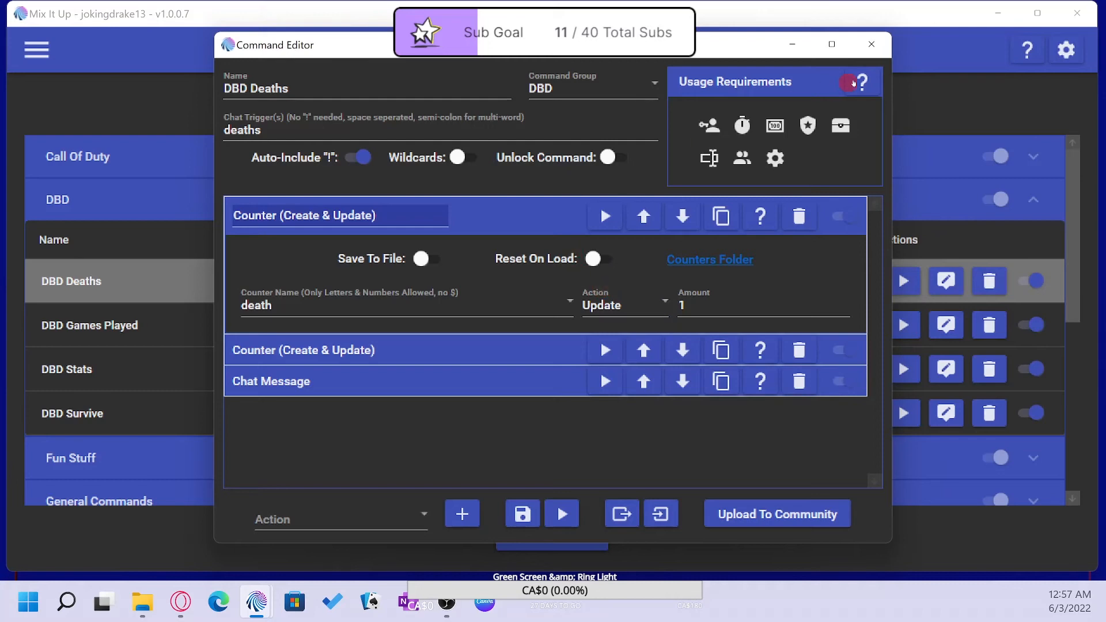
{"action": "left_click", "coordinate": [870, 48]}
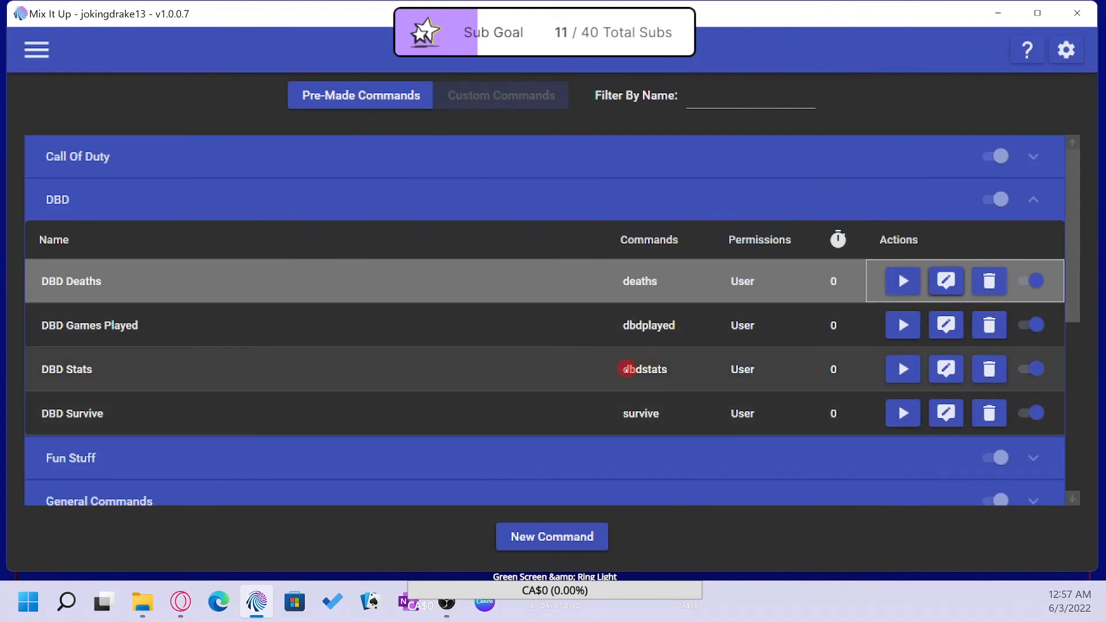
Step: Create a new command named "DBD Reset" in the DBD group with the chat trigger "dbdreset"
{"action": "left_click", "coordinate": [550, 534]}
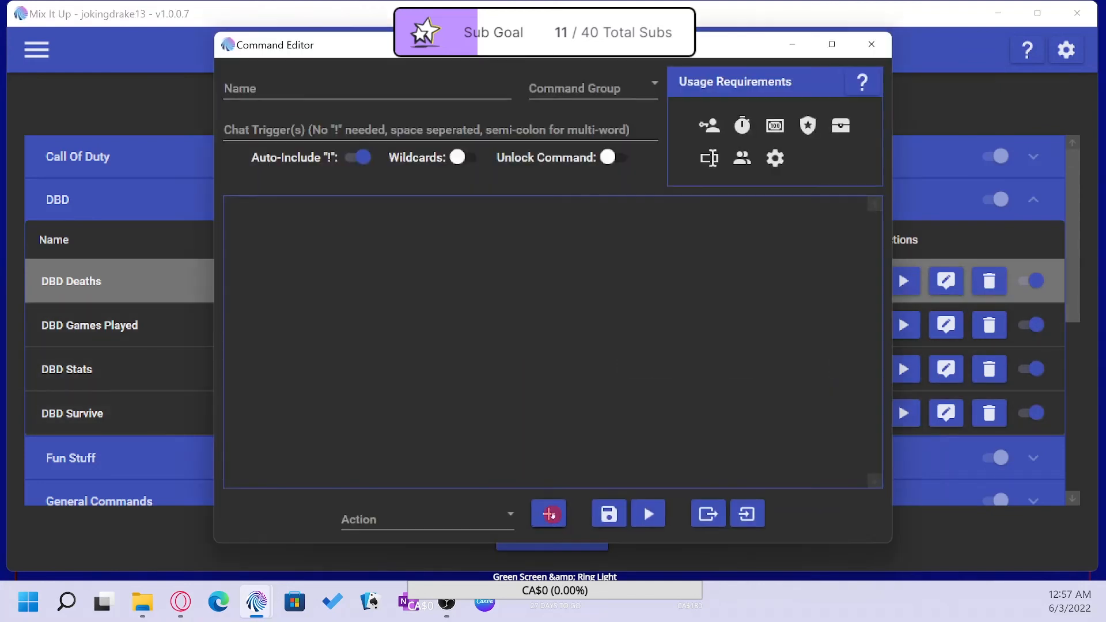
{"action": "left_click", "coordinate": [269, 89]}
{"action": "type", "text": "DBD Rest"}
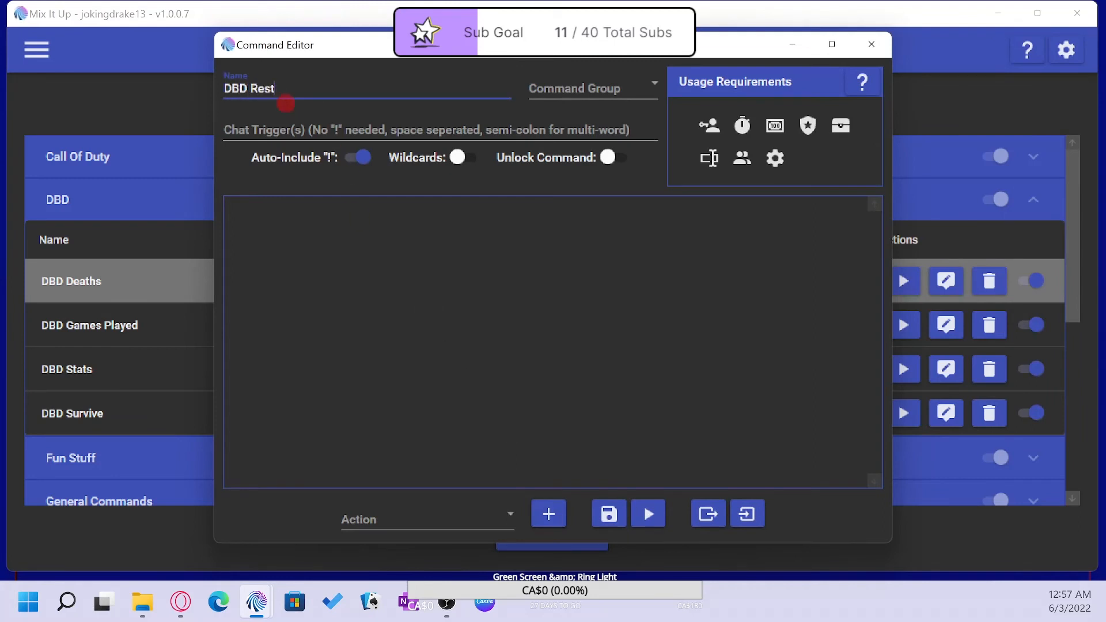
{"action": "key", "text": "BackSpace"}
{"action": "type", "text": "et"}
{"action": "left_click", "coordinate": [599, 90]}
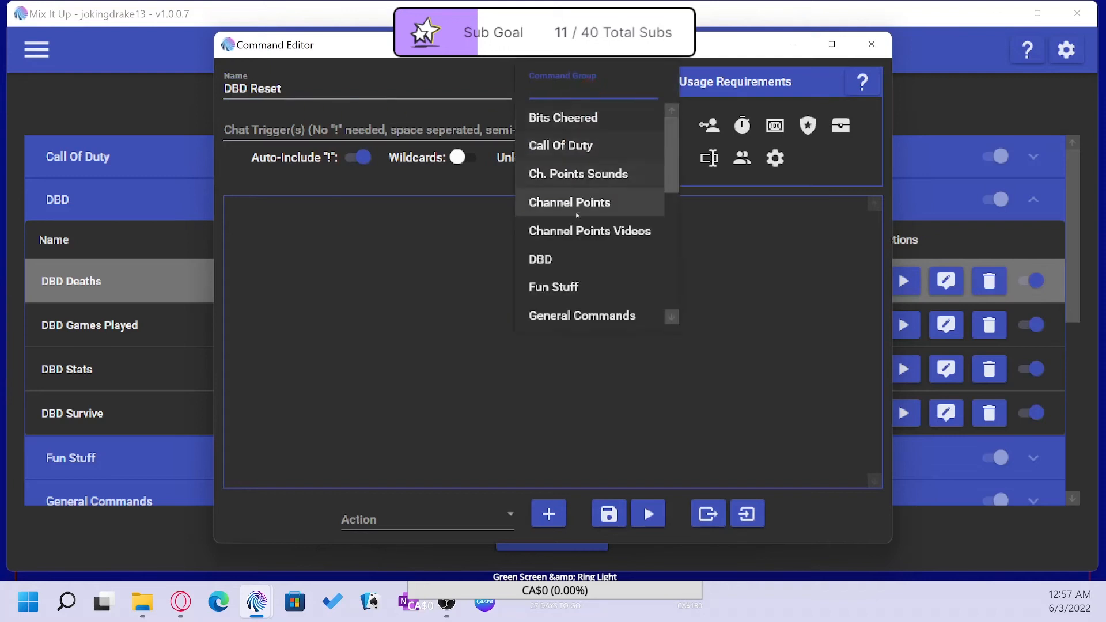
{"action": "left_click", "coordinate": [562, 259]}
{"action": "left_click", "coordinate": [306, 129]}
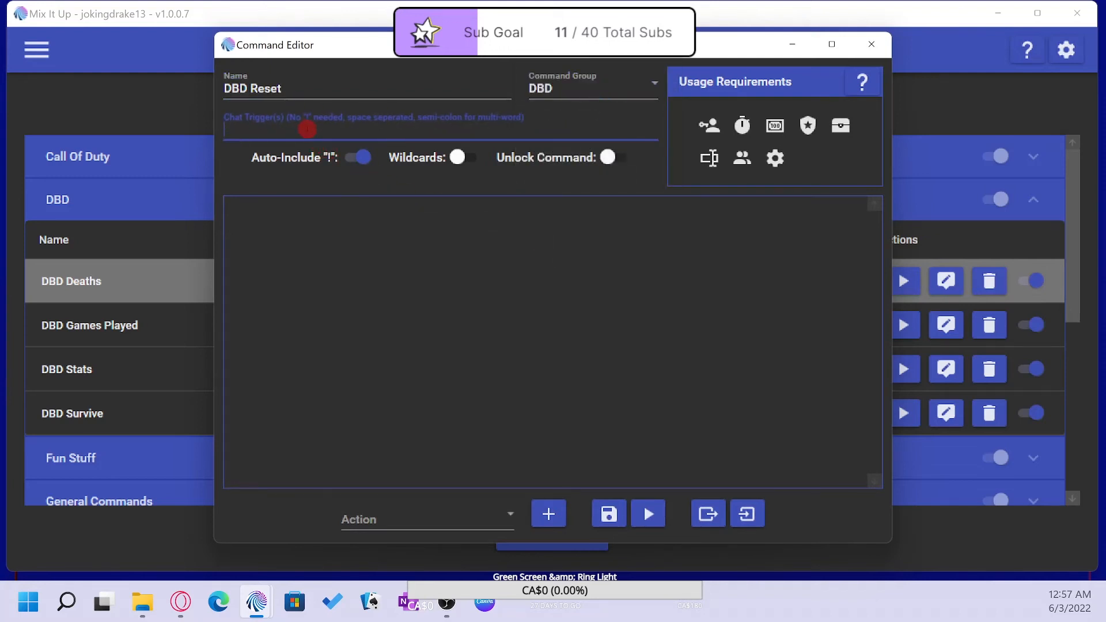
{"action": "type", "text": "dbdreset"}
Step: Add a Counter (Create & Update) action to DBD Reset that applies Reset to the "death" counter
{"action": "left_click", "coordinate": [492, 516]}
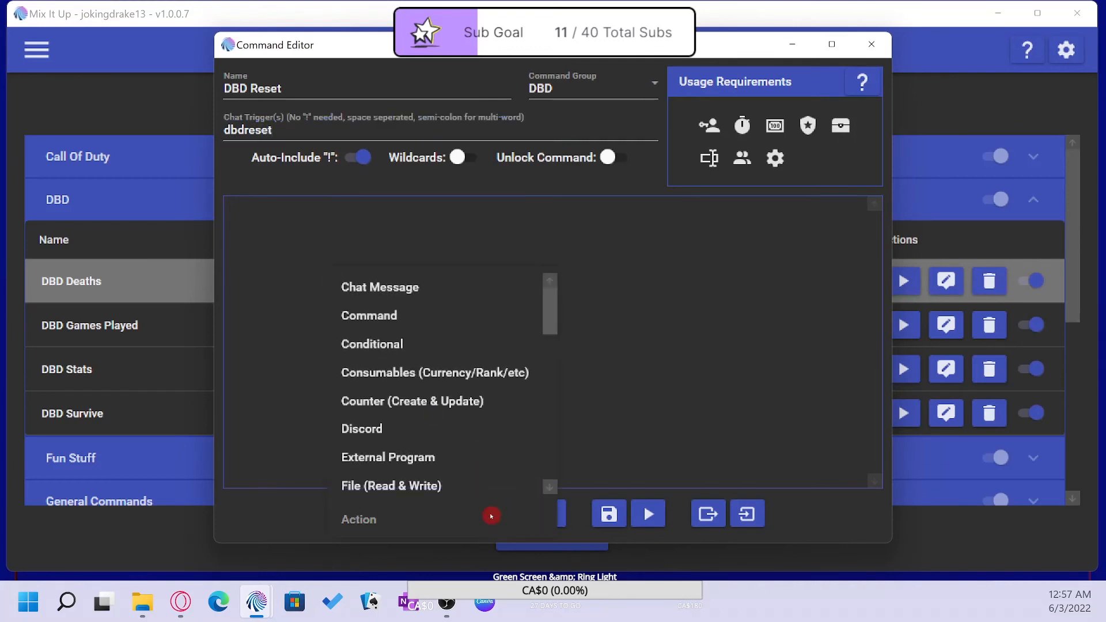
{"action": "scroll", "coordinate": [450, 399], "scroll_direction": "down", "scroll_amount": 4}
{"action": "scroll", "coordinate": [452, 402], "scroll_direction": "up", "scroll_amount": 4}
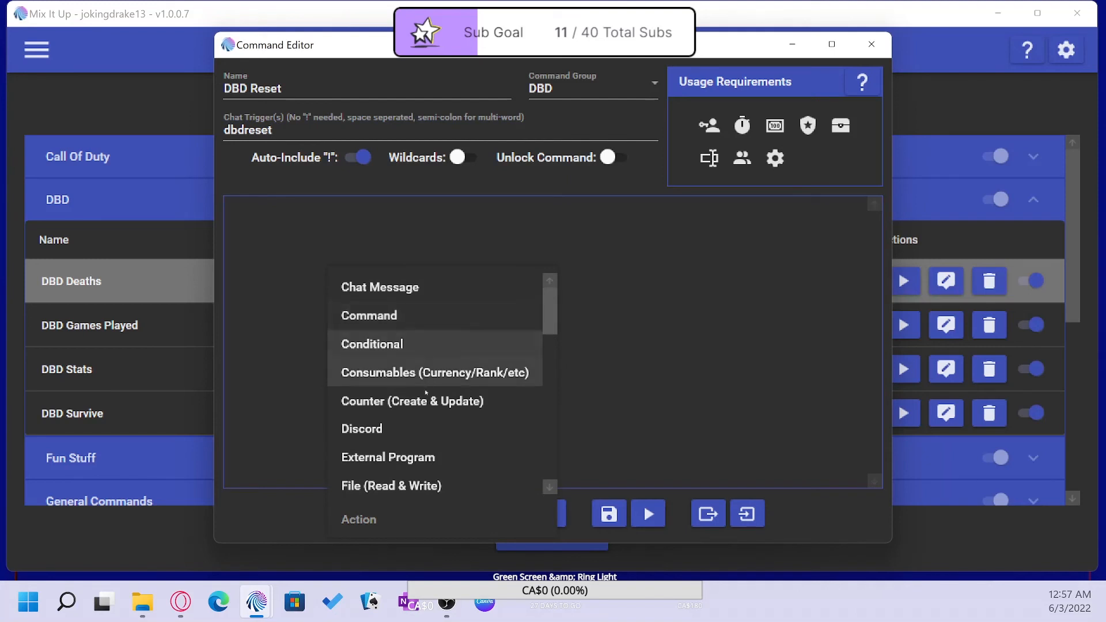
{"action": "left_click", "coordinate": [426, 406]}
{"action": "left_click", "coordinate": [548, 513]}
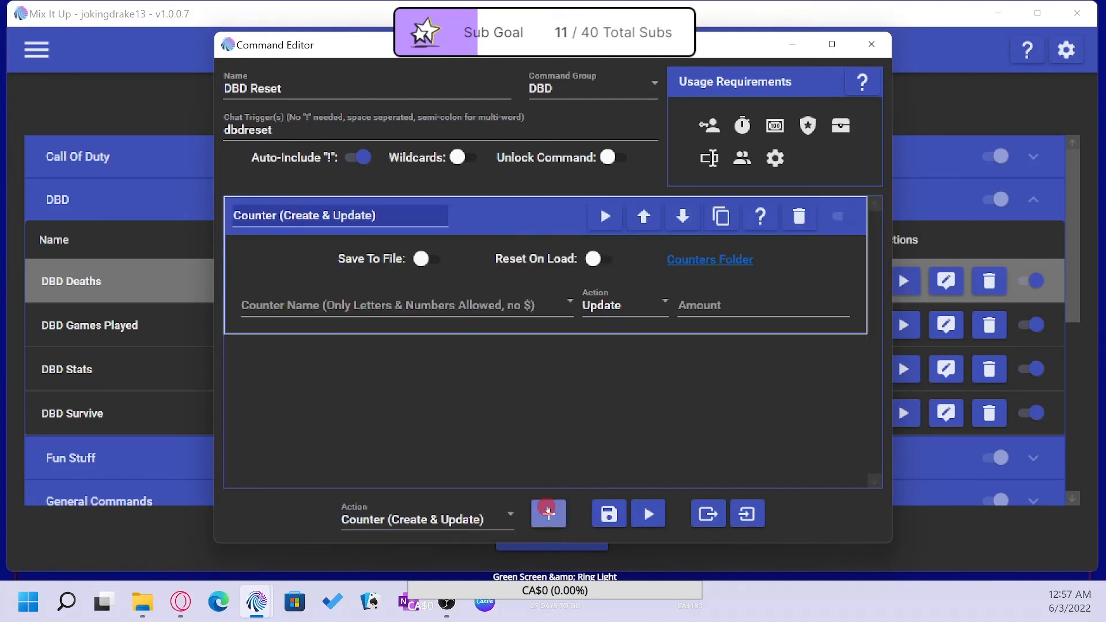
{"action": "left_click", "coordinate": [382, 302]}
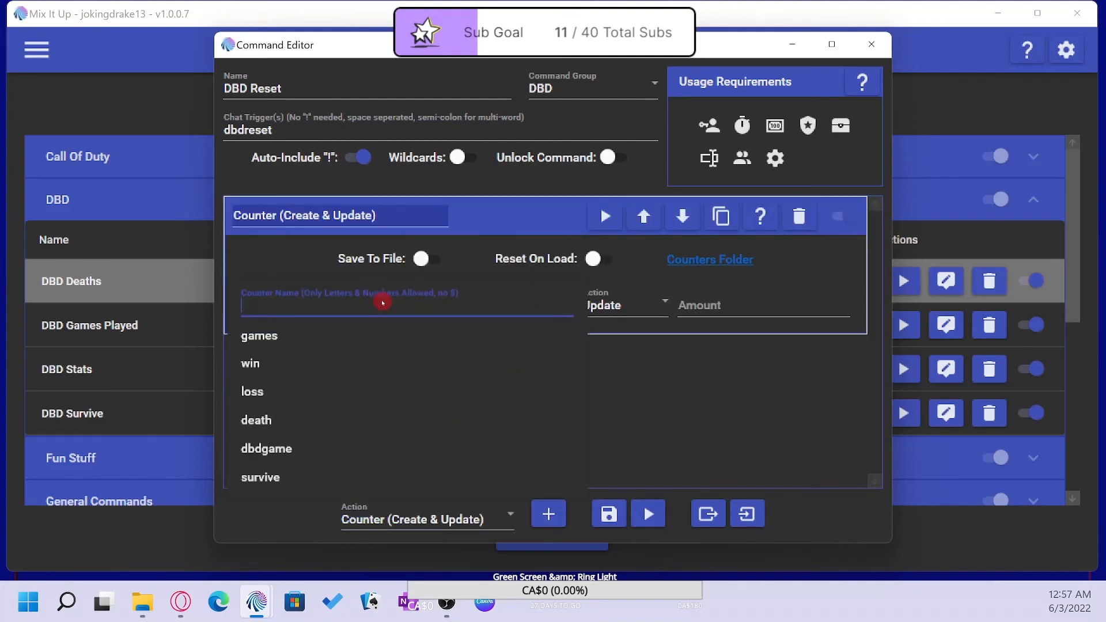
{"action": "left_click", "coordinate": [311, 424]}
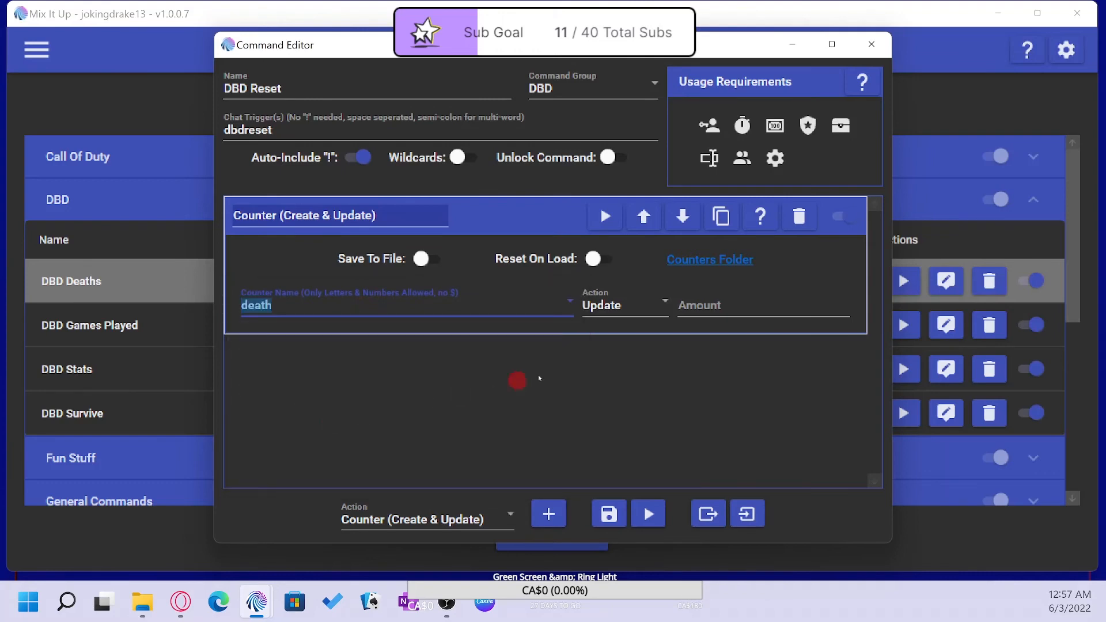
{"action": "left_click", "coordinate": [634, 307]}
{"action": "left_click", "coordinate": [622, 340]}
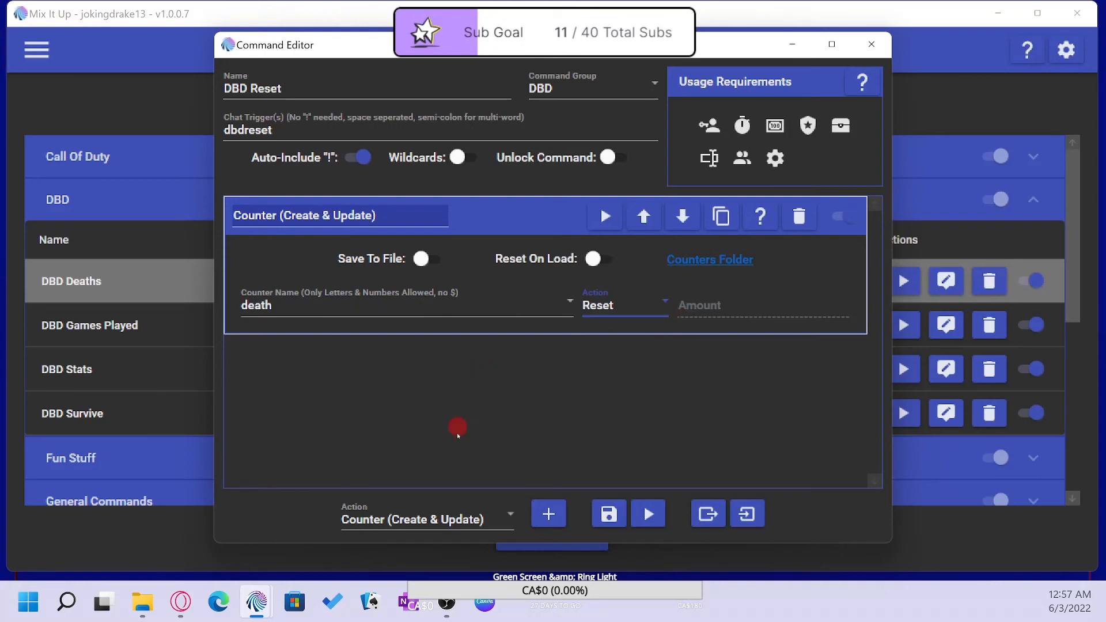
Step: Add a second Counter (Create & Update) action to DBD Reset that applies Reset to the "survive" counter
{"action": "left_click", "coordinate": [548, 514]}
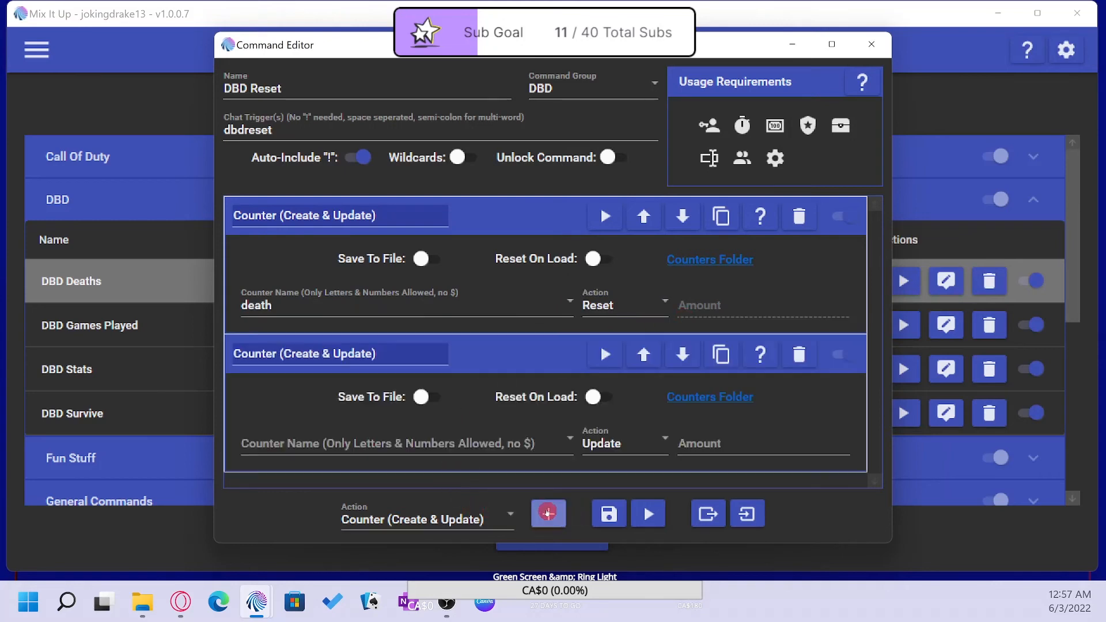
{"action": "left_click", "coordinate": [377, 442]}
{"action": "left_click", "coordinate": [316, 406]}
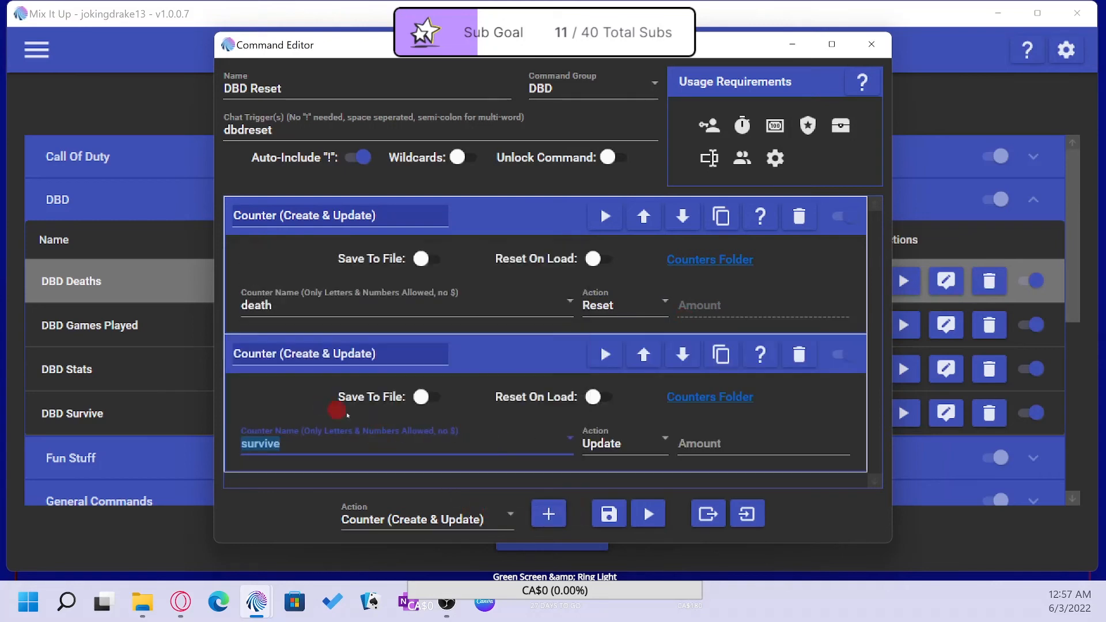
{"action": "left_click", "coordinate": [604, 444]}
{"action": "left_click", "coordinate": [609, 473]}
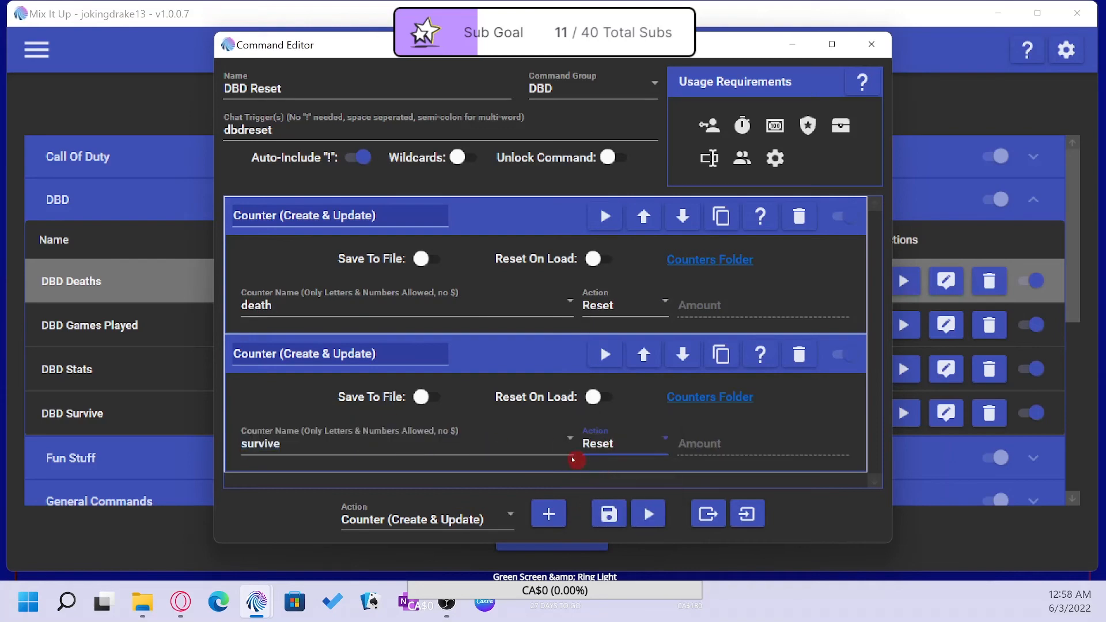
Step: Add a third counter action that applies Reset to the "dbdgame" counter, and save the DBD Reset command
{"action": "left_click", "coordinate": [545, 504]}
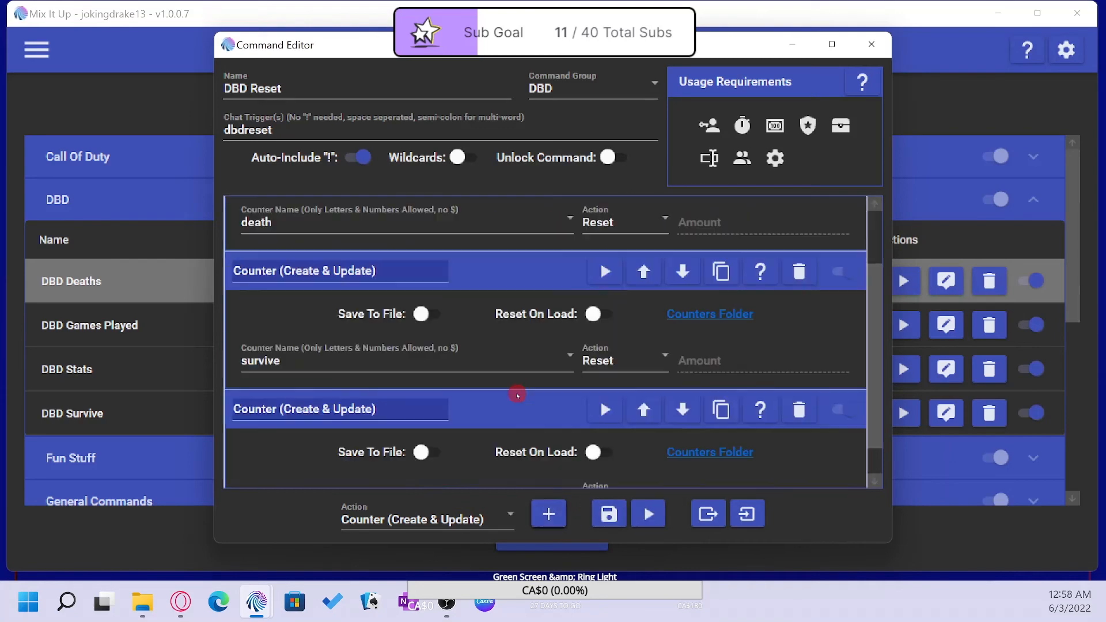
{"action": "left_click", "coordinate": [408, 463]}
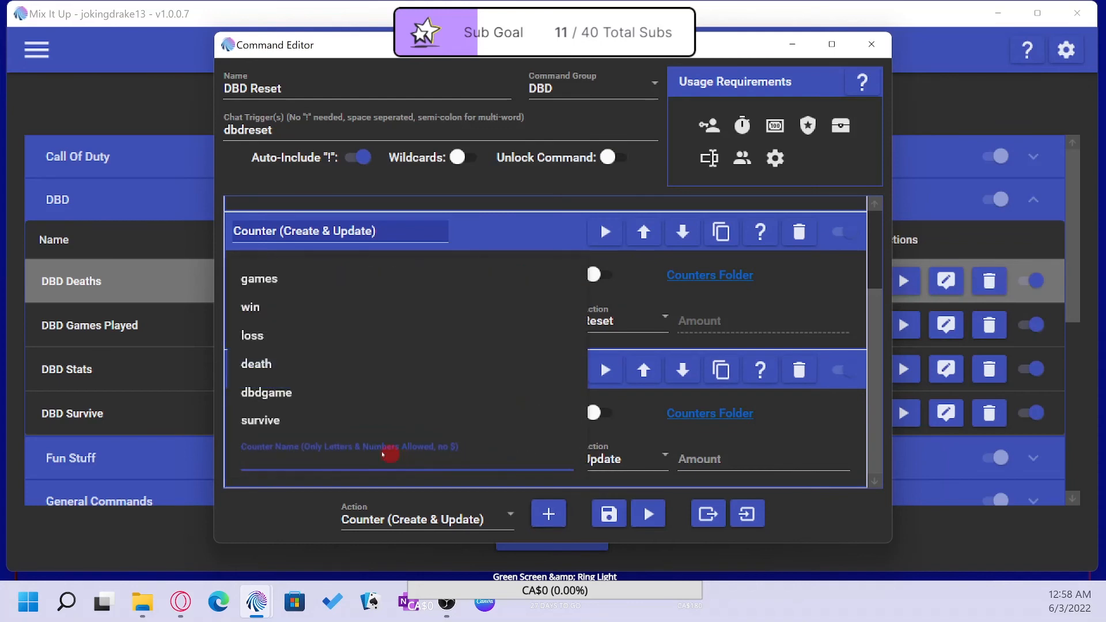
{"action": "left_click", "coordinate": [300, 392]}
{"action": "left_click", "coordinate": [646, 464]}
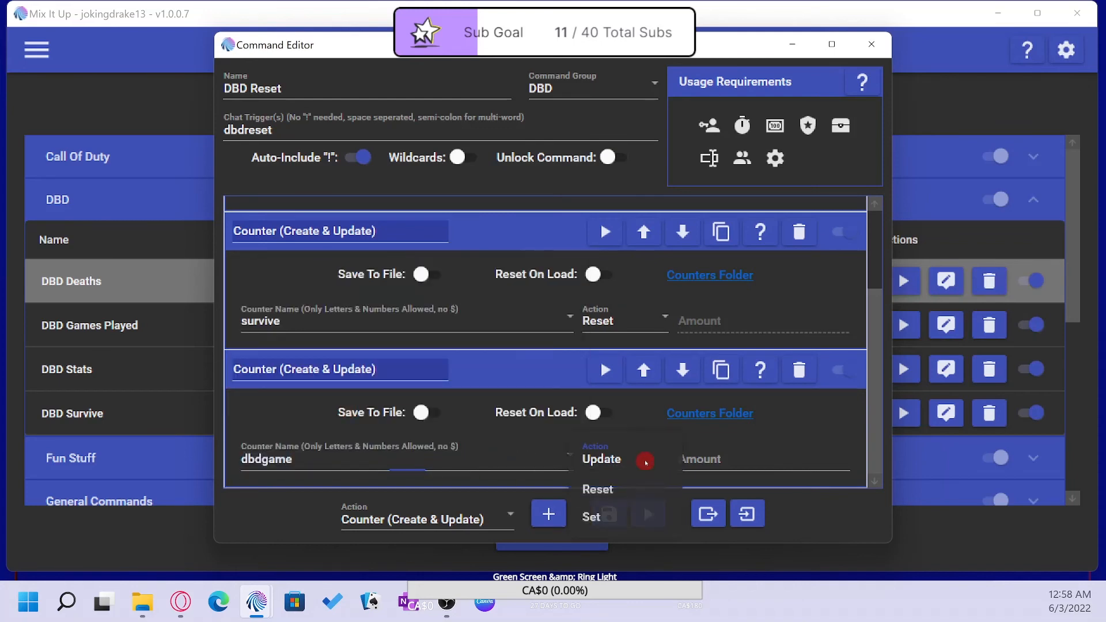
{"action": "left_click", "coordinate": [598, 486]}
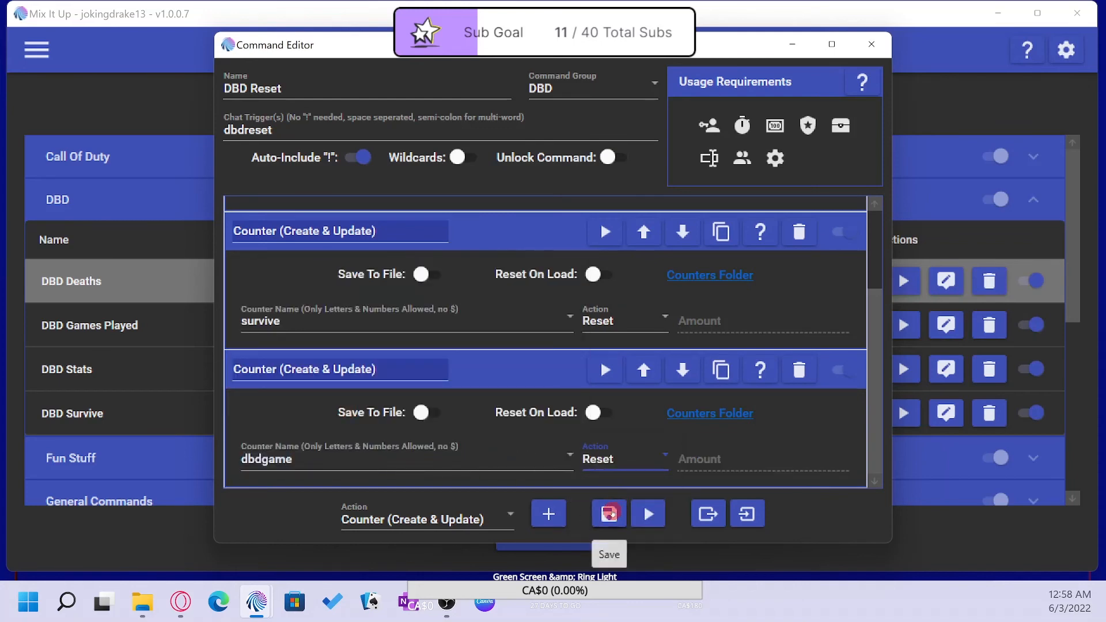
{"action": "left_click", "coordinate": [612, 511]}
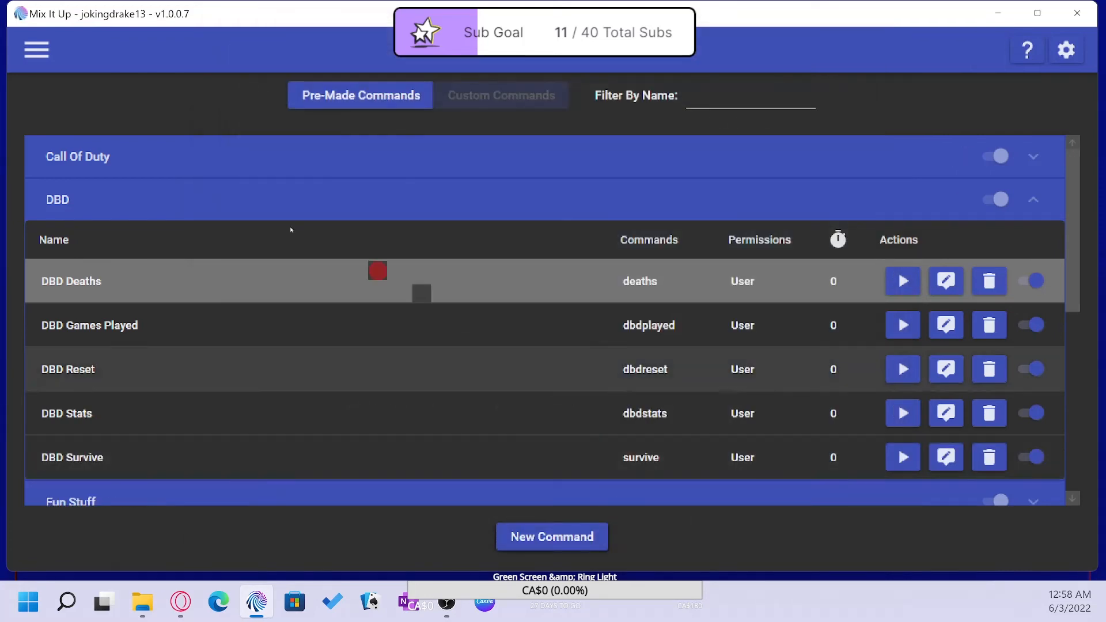
Step: Go to the chat page and send "!dbdstats" to report the current Dead by Daylight counters
{"action": "left_click", "coordinate": [40, 50]}
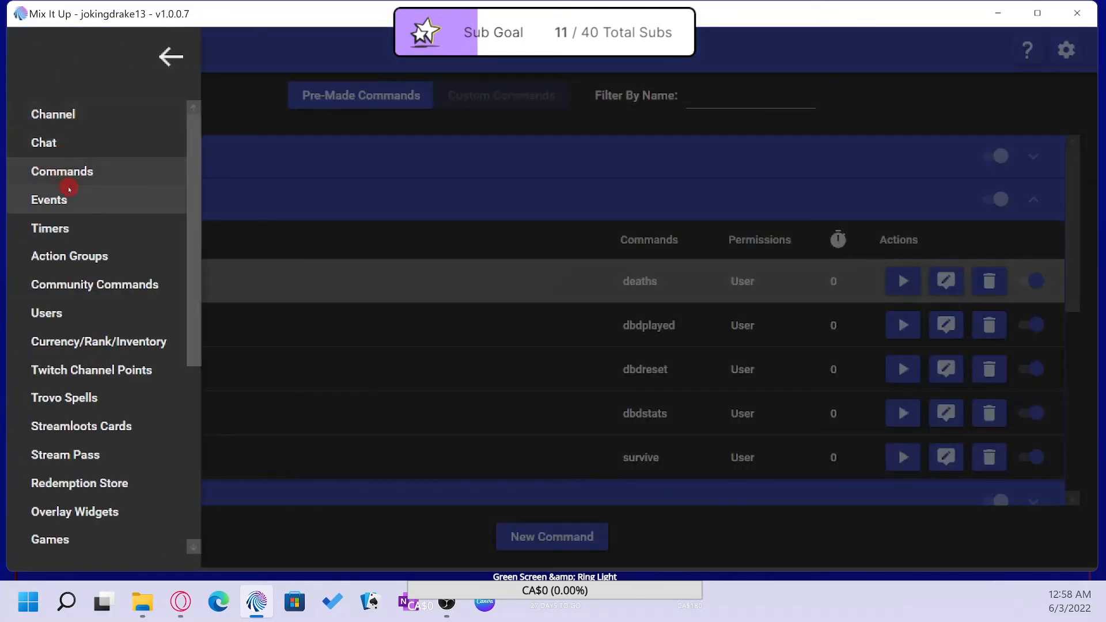
{"action": "left_click", "coordinate": [67, 144]}
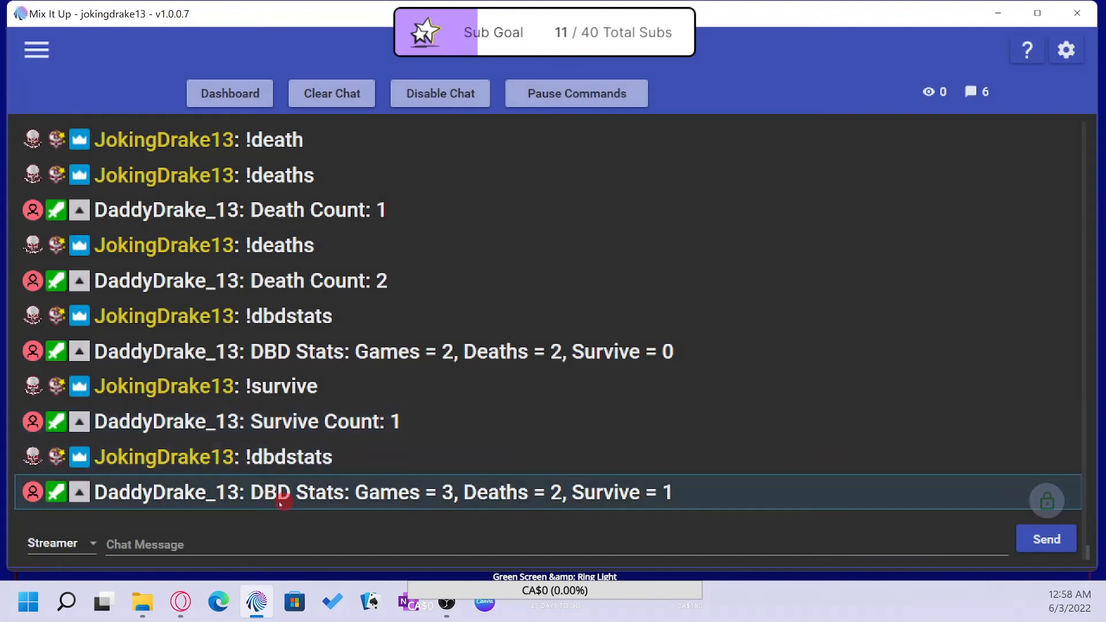
{"action": "left_click", "coordinate": [179, 539]}
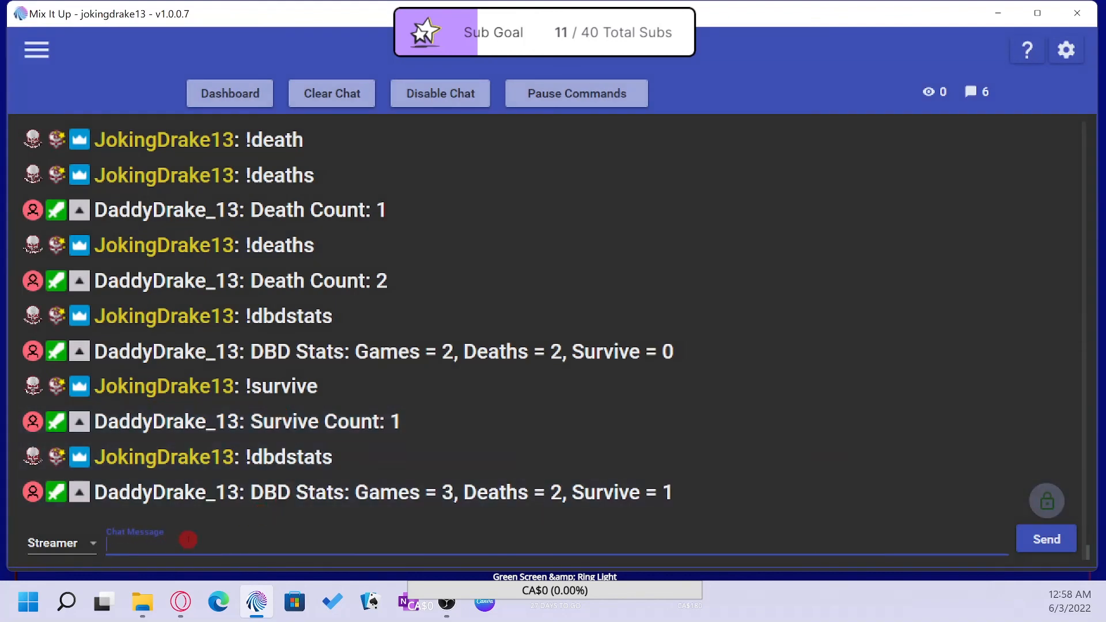
{"action": "type", "text": "!dbdstats"}
{"action": "key", "text": "Return"}
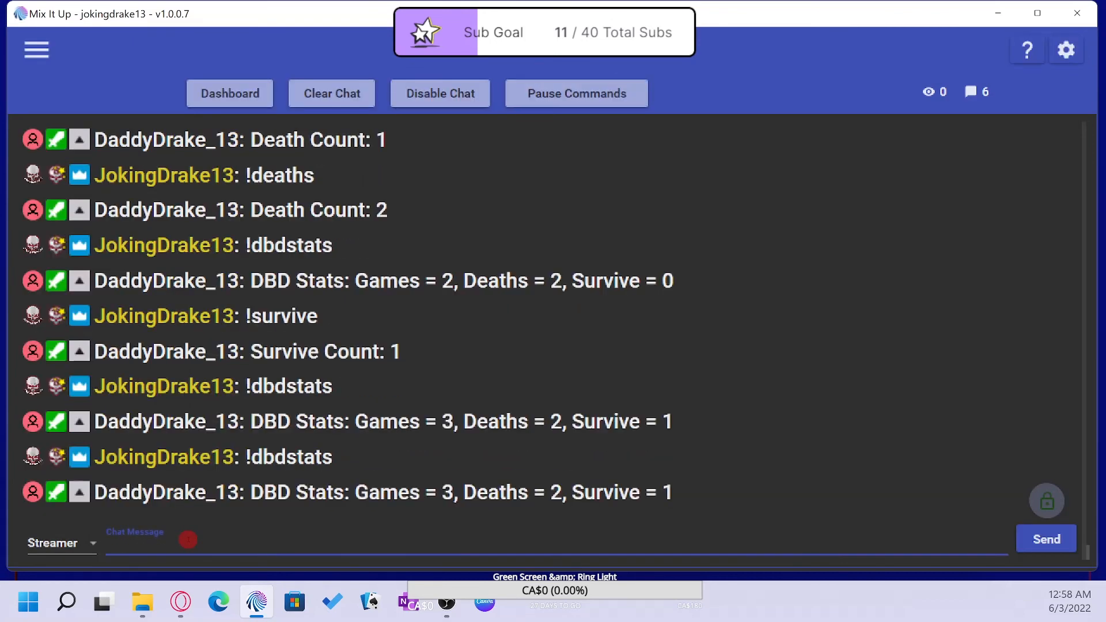
Step: Test the reset command in chat by sending "!dbdreset", followed by "!dbdstats"
{"action": "type", "text": "!dbdreset"}
{"action": "key", "text": "Return"}
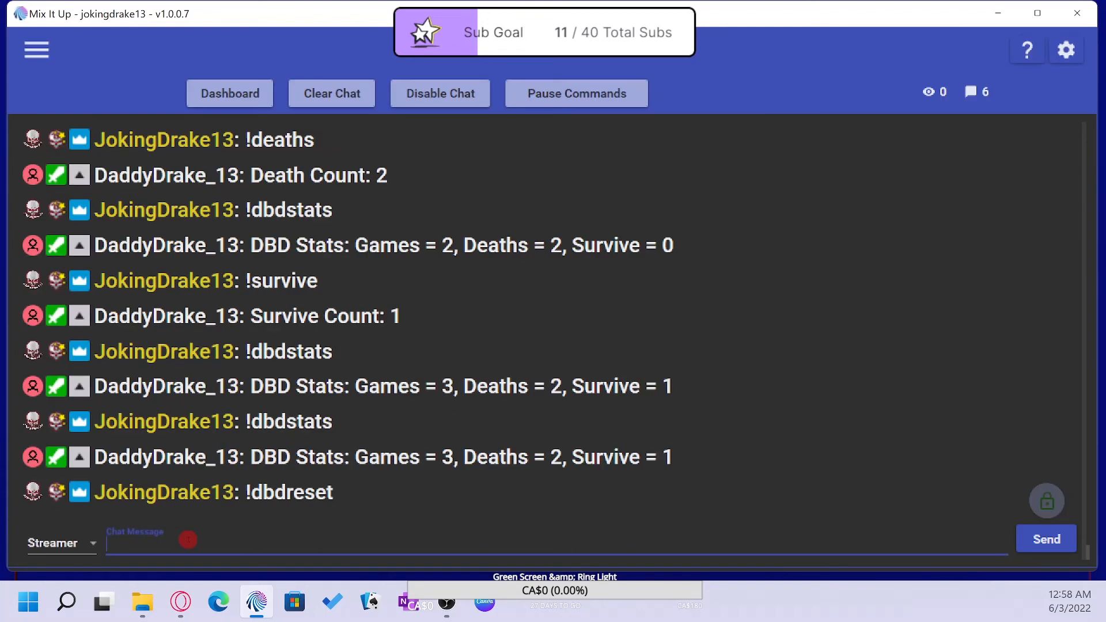
{"action": "type", "text": "!"}
{"action": "type", "text": "a"}
{"action": "key", "text": "BackSpace"}
{"action": "type", "text": "dbdstats"}
{"action": "key", "text": "Return"}
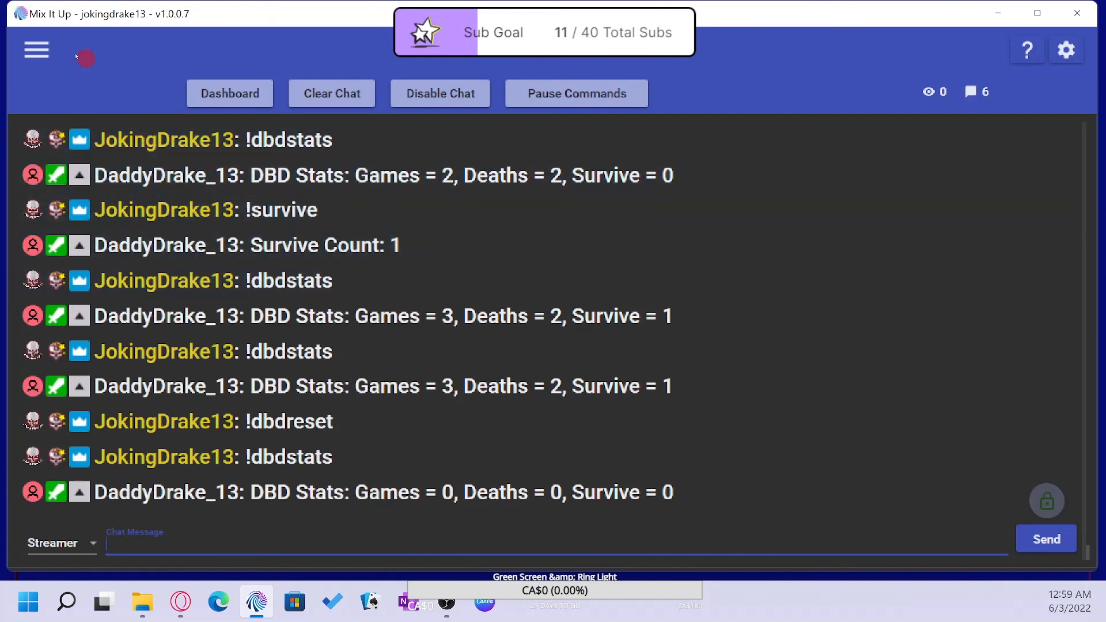
Step: Open the COD Stream Stats command from the Call Of Duty group and review its Chat Message action
{"action": "left_click", "coordinate": [38, 50]}
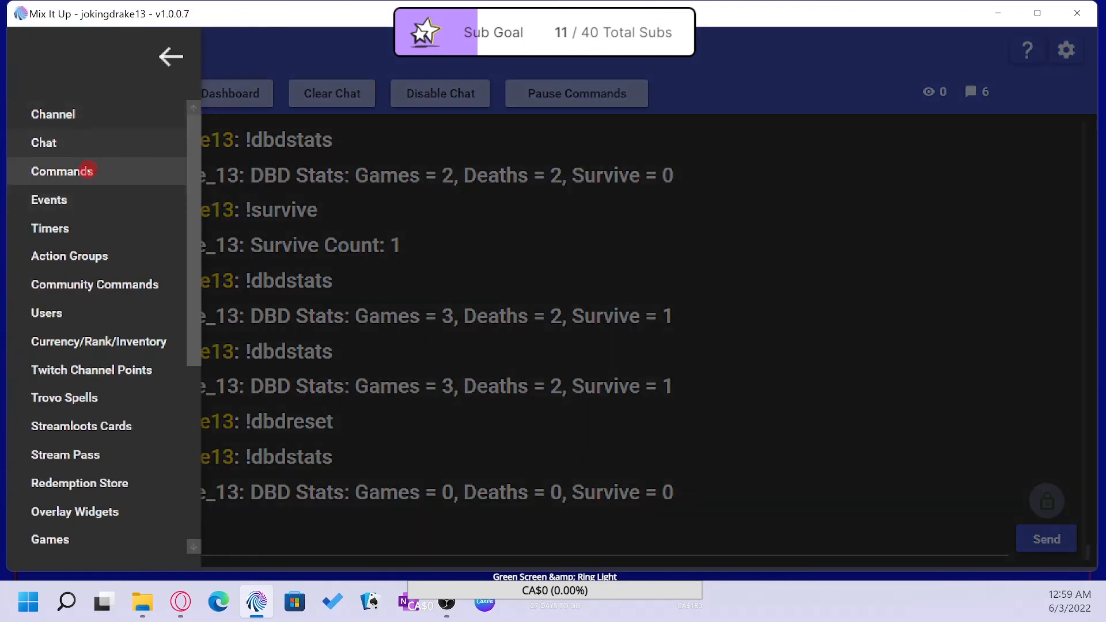
{"action": "left_click", "coordinate": [91, 174]}
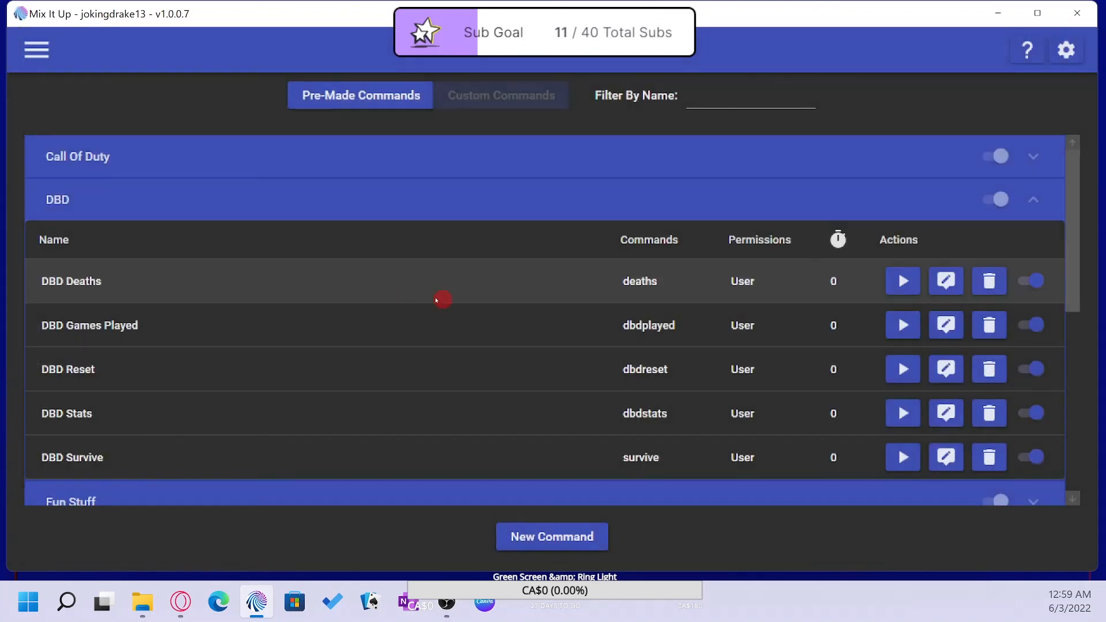
{"action": "left_click", "coordinate": [308, 199]}
{"action": "left_click", "coordinate": [429, 157]}
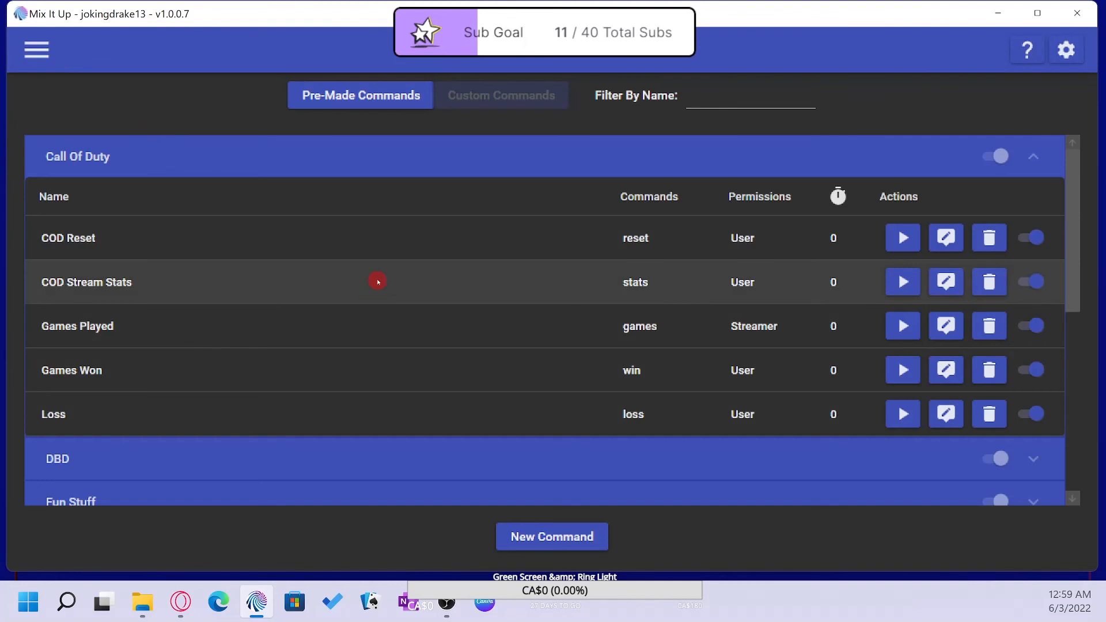
{"action": "left_click", "coordinate": [948, 284]}
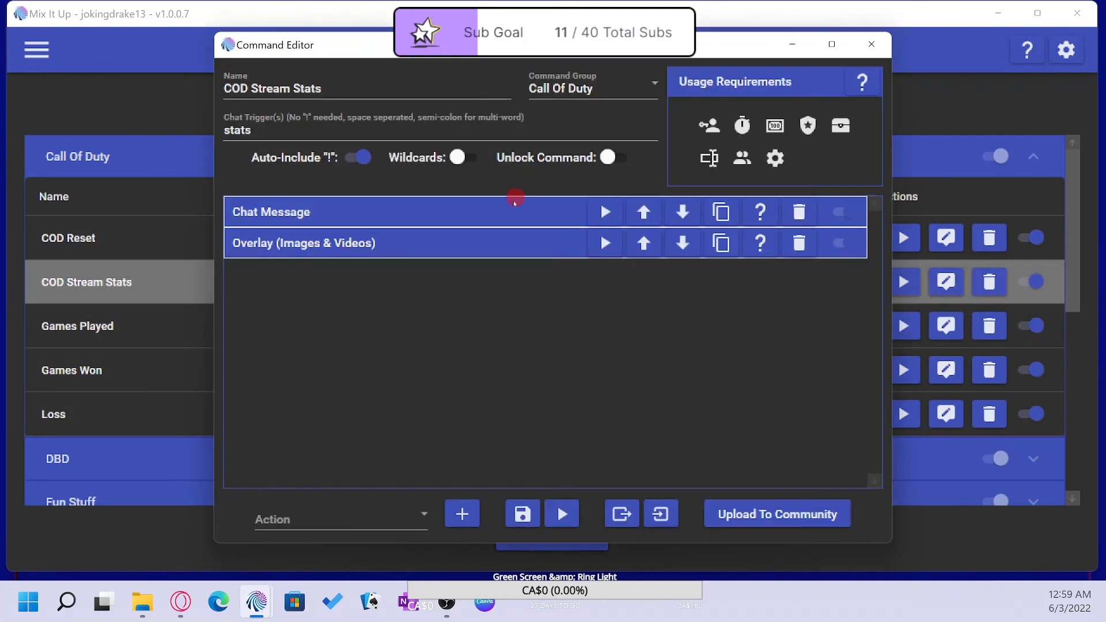
{"action": "left_click", "coordinate": [382, 218]}
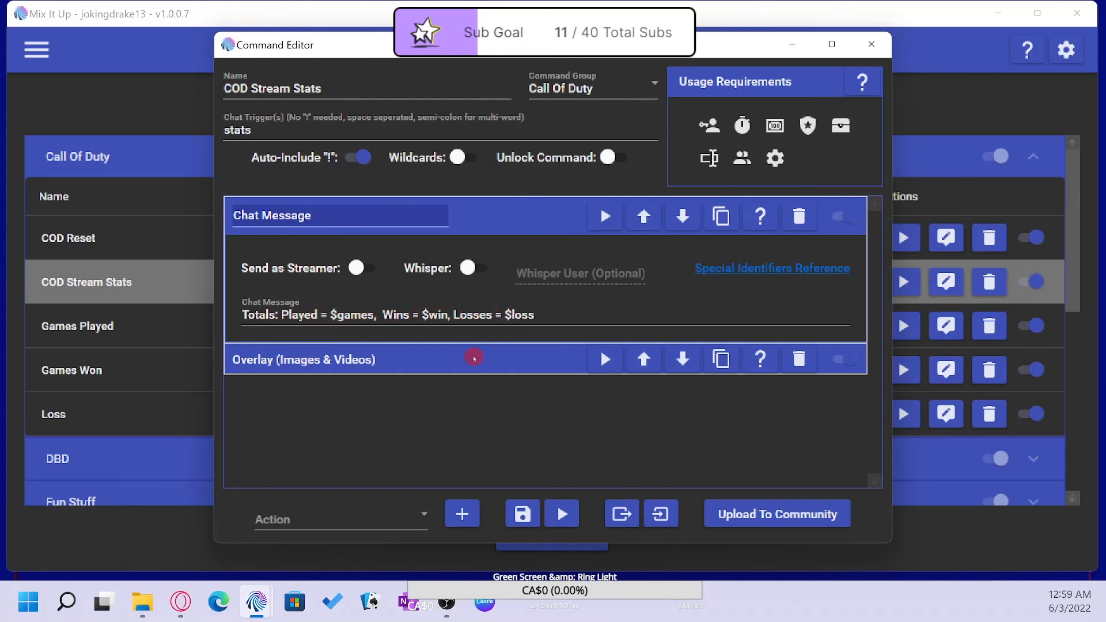
Step: Review the text, font, position and duration settings of the COD Stream Stats overlay action, close the editor and collapse the Call Of Duty group
{"action": "left_click", "coordinate": [490, 363]}
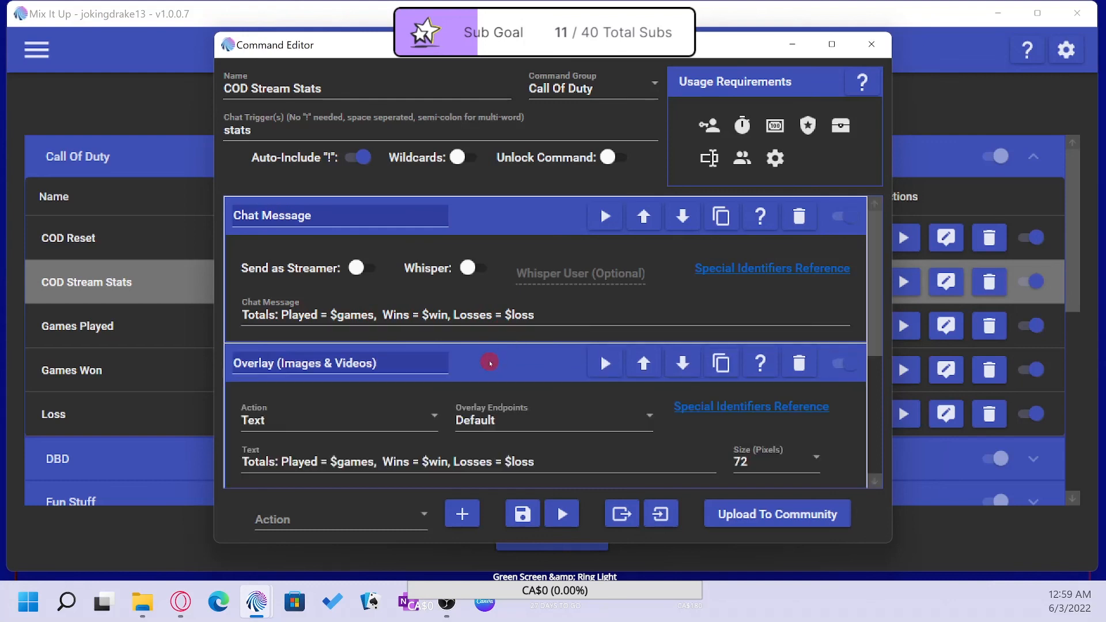
{"action": "scroll", "coordinate": [607, 410], "scroll_direction": "down", "scroll_amount": 3}
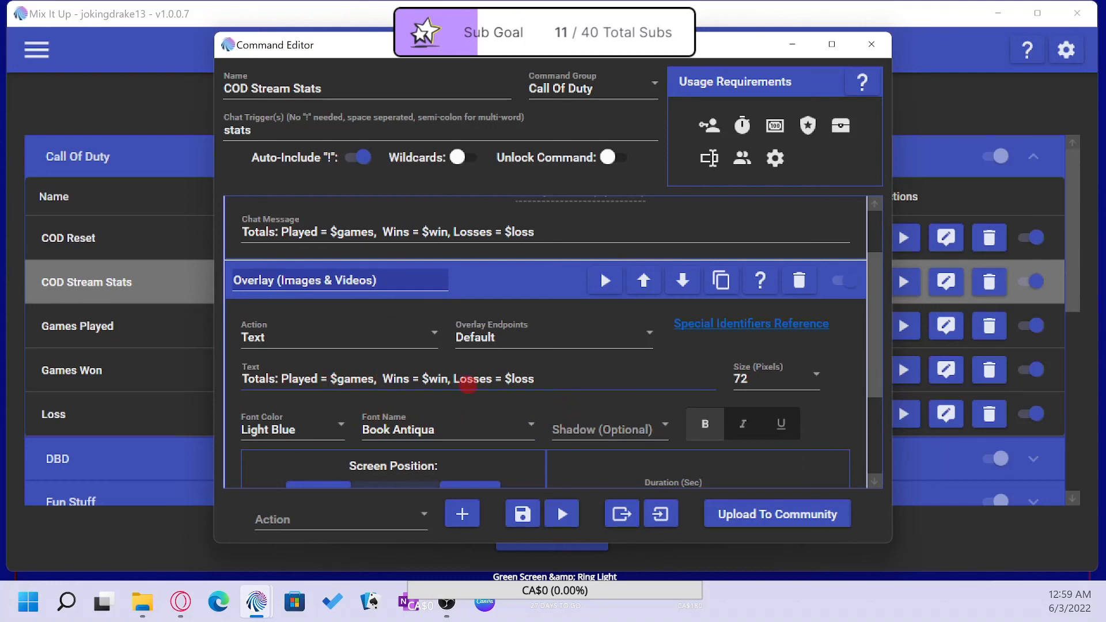
{"action": "scroll", "coordinate": [539, 375], "scroll_direction": "down", "scroll_amount": 3}
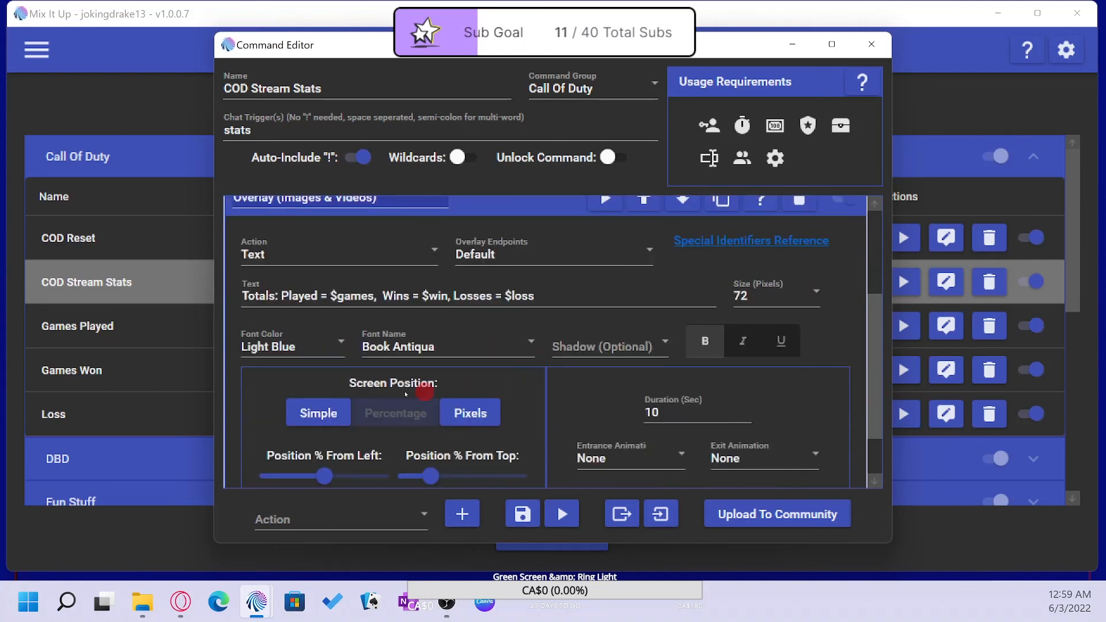
{"action": "scroll", "coordinate": [396, 437], "scroll_direction": "down", "scroll_amount": 3}
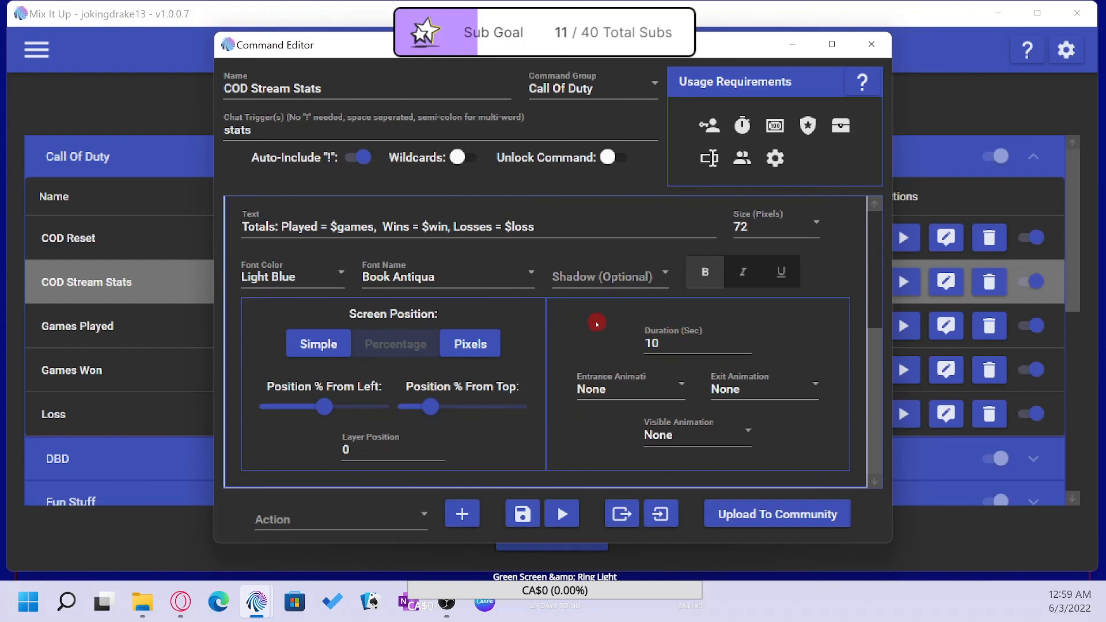
{"action": "scroll", "coordinate": [596, 336], "scroll_direction": "up", "scroll_amount": 5}
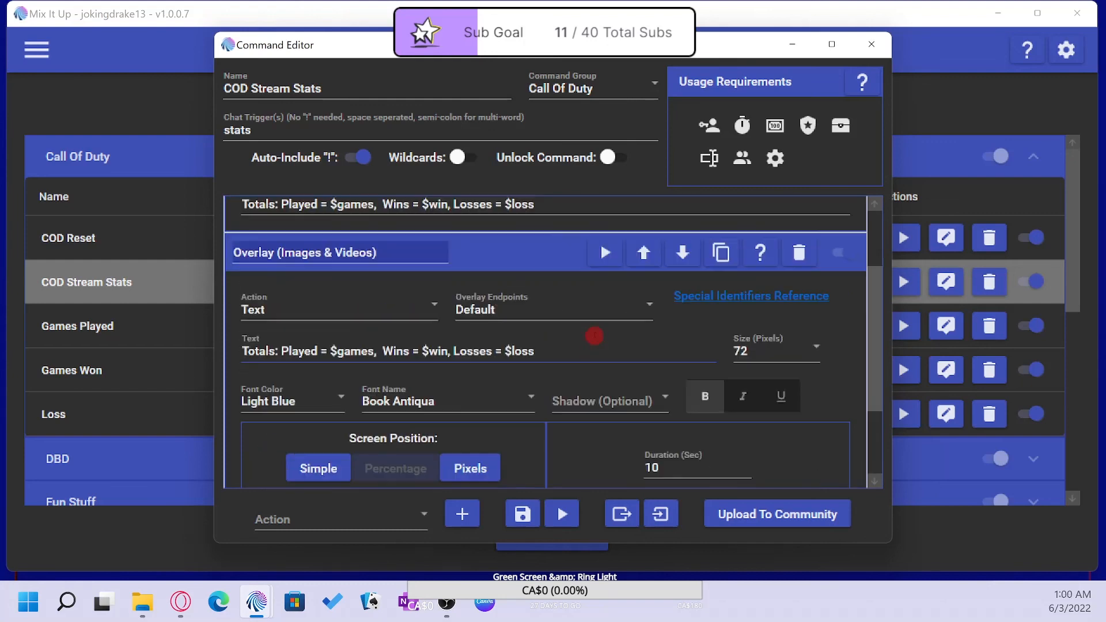
{"action": "left_click", "coordinate": [875, 46]}
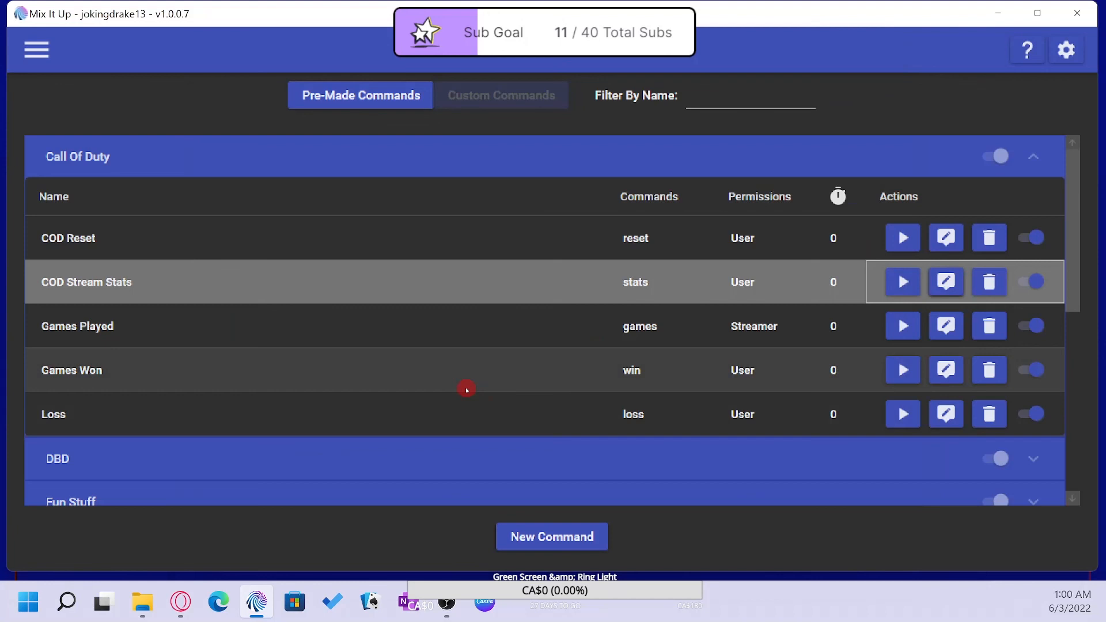
{"action": "left_click", "coordinate": [451, 165]}
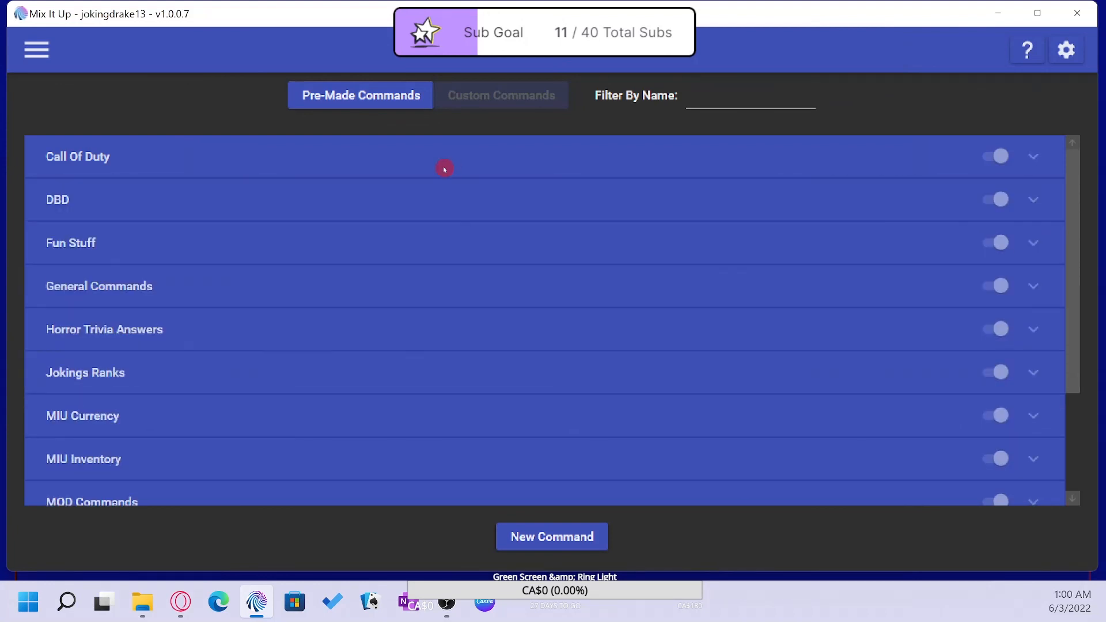